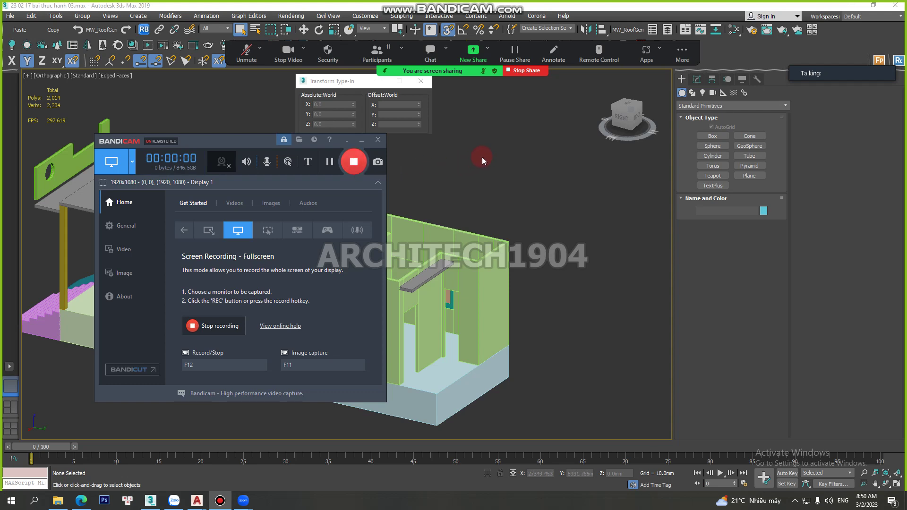
Bring up the 3ds Max house scene and orbit to face the front porch roof.
left_click(490, 156)
mouse_move(456, 186)
middle_mouse_down("alt")
mouse_move(486, 189)
mouse_move(470, 217)
mouse_move(291, 235)
middle_mouse_up("alt")
scroll(291, 234, "up", 3)
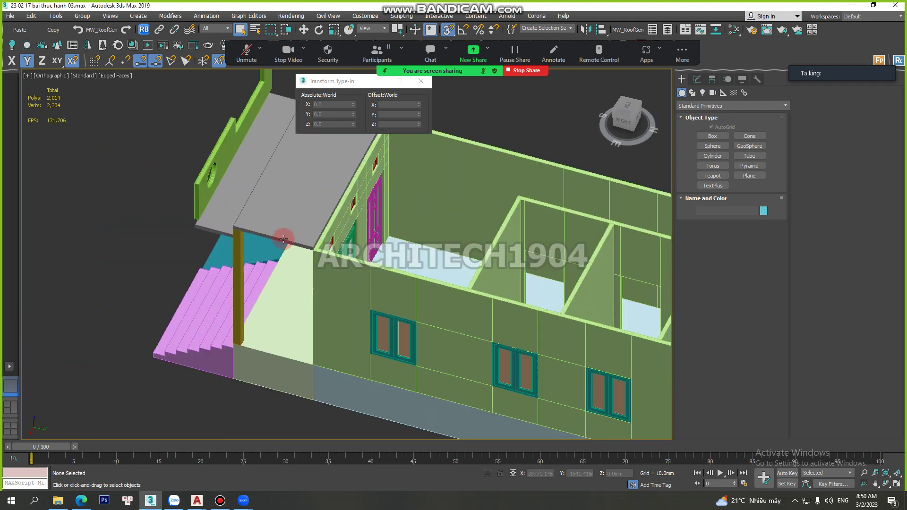
scroll(285, 237, "down", 3)
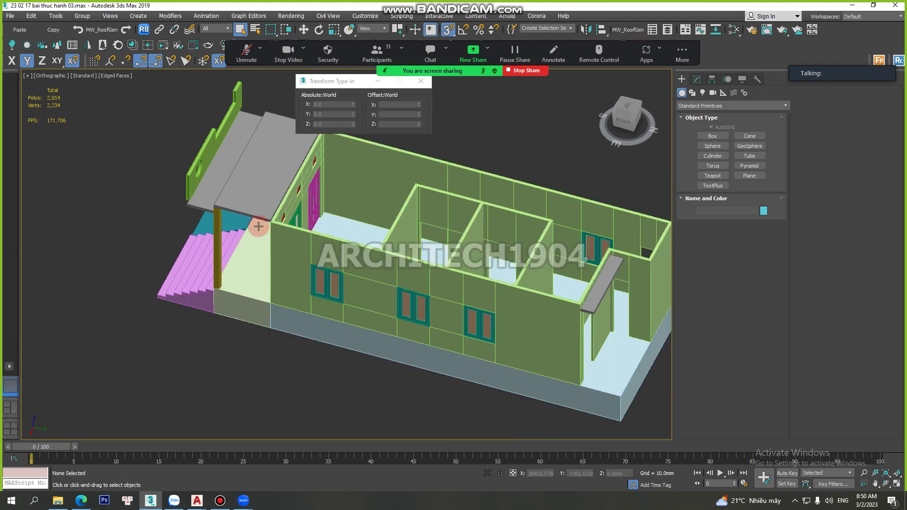
mouse_move(260, 226)
middle_mouse_down("alt")
mouse_move(320, 199)
mouse_move(280, 208)
mouse_move(229, 203)
mouse_move(255, 230)
middle_mouse_up("alt")
scroll(276, 191, "up", 3)
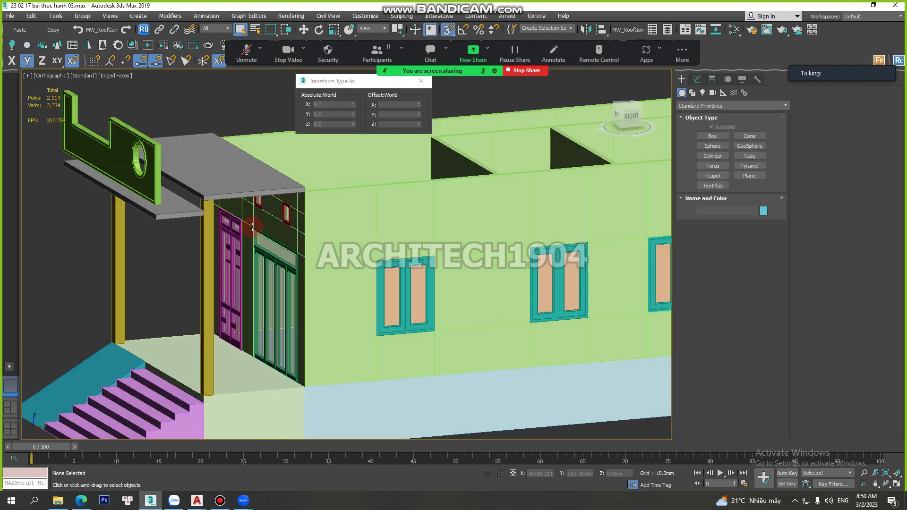
scroll(255, 230, "up", 2)
scroll(284, 217, "up", 2)
scroll(304, 206, "up", 2)
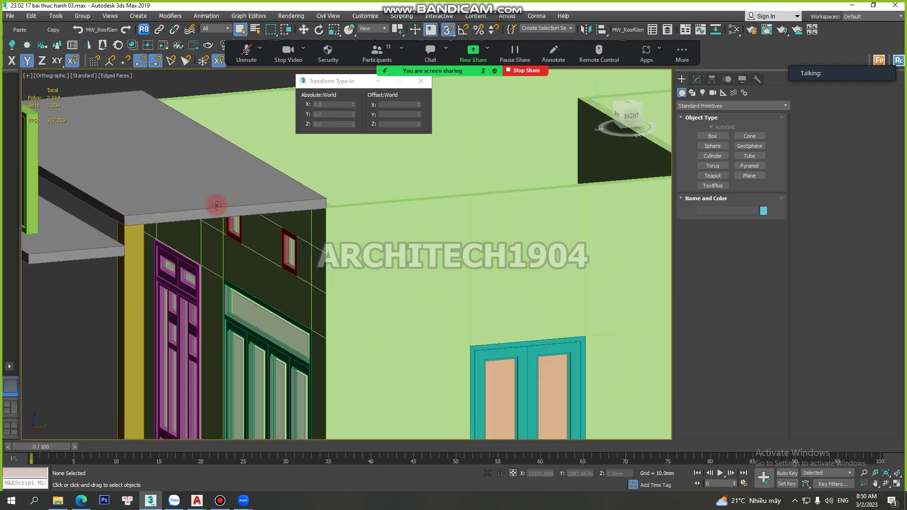
scroll(163, 209, "down", 2)
scroll(146, 225, "up", 1)
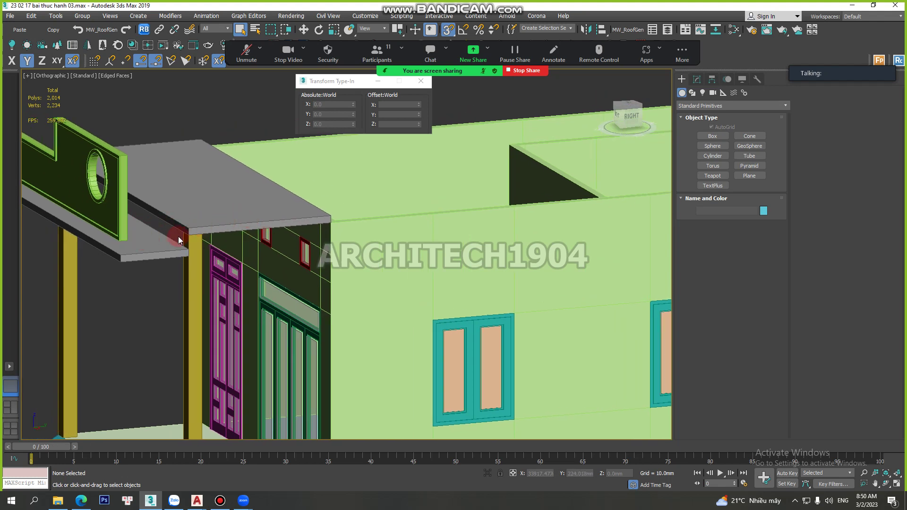
scroll(173, 229, "down", 2)
scroll(283, 218, "down", 1)
scroll(182, 223, "up", 3)
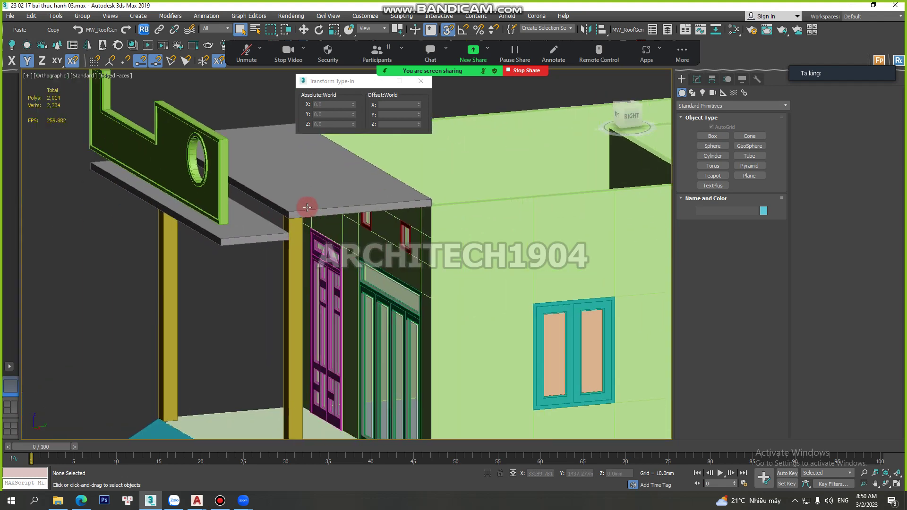
Select the grey roof slab Box005 over the front entrance.
left_click(245, 231)
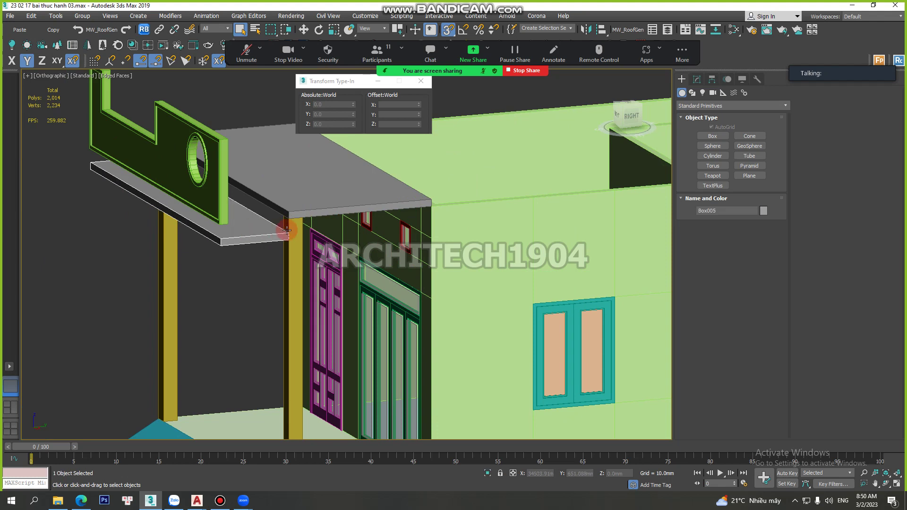
scroll(287, 230, "up", 2)
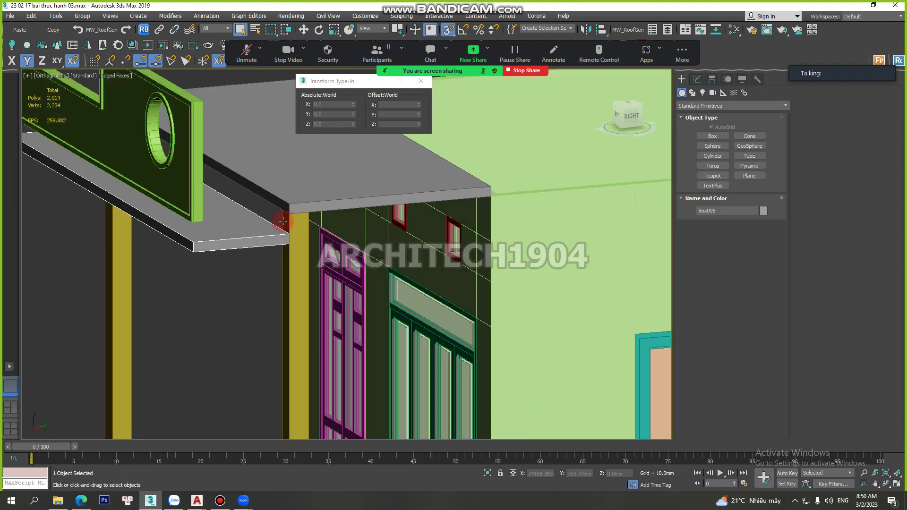
scroll(287, 204, "down", 2)
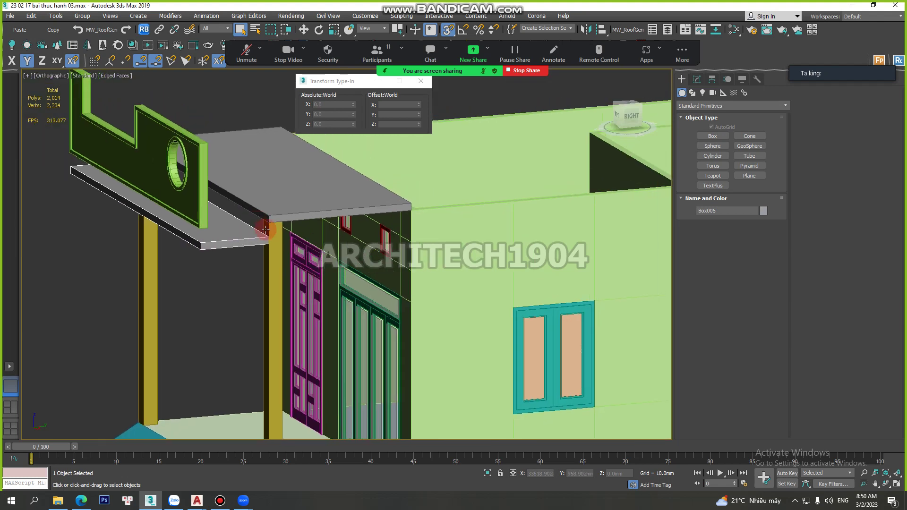
scroll(265, 256, "down", 2)
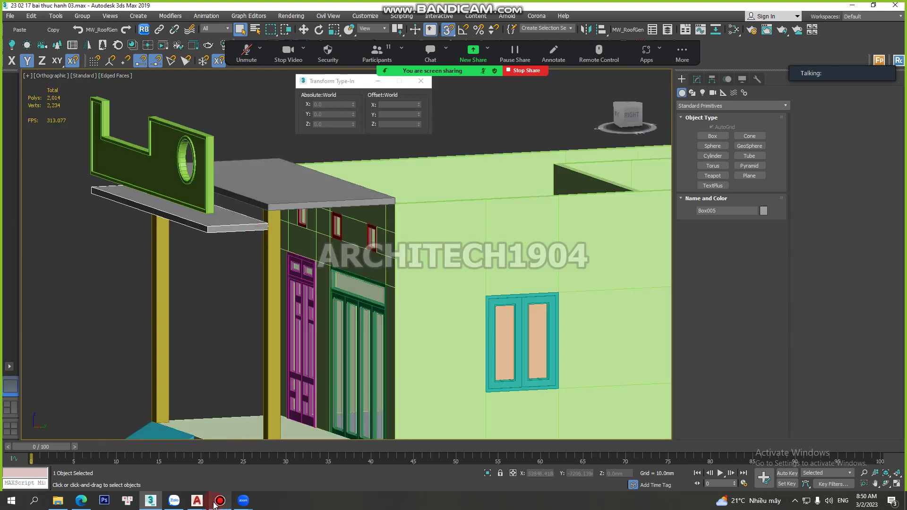
mouse_move(197, 501)
left_click(147, 471)
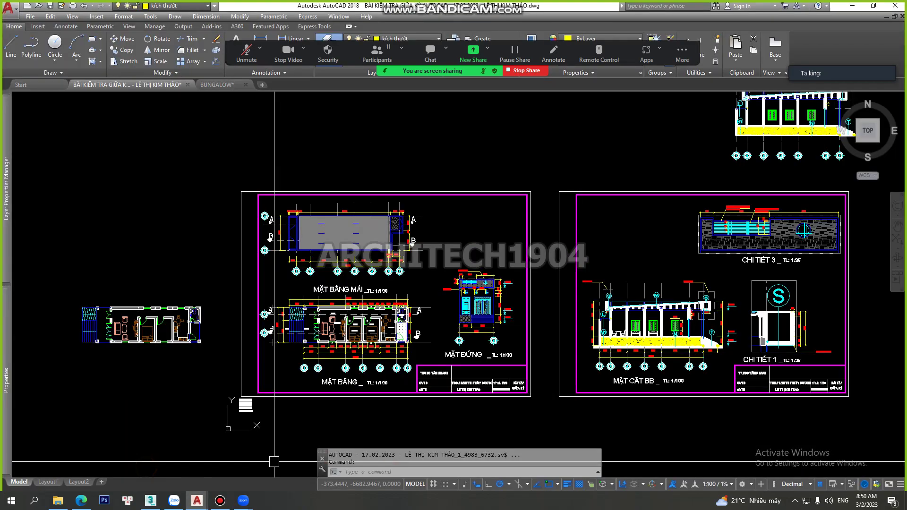
scroll(522, 233, "up", 2)
scroll(522, 234, "up", 2)
scroll(523, 234, "up", 5)
scroll(523, 234, "up", 2)
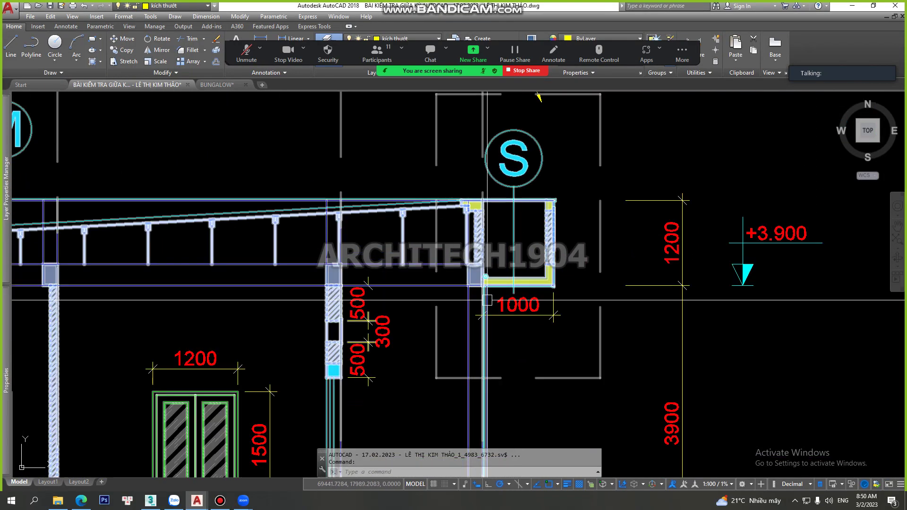
scroll(543, 264, "up", 3)
scroll(557, 289, "up", 2)
scroll(557, 289, "down", 5)
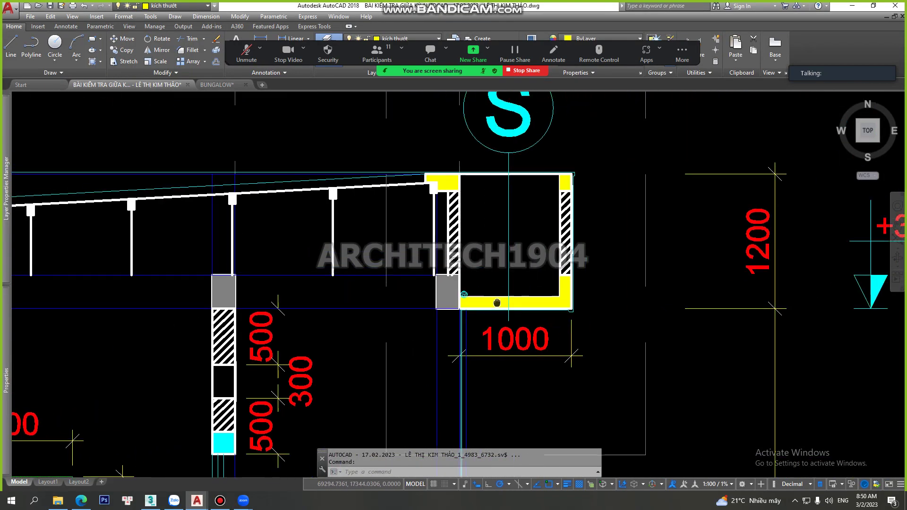
scroll(501, 236, "down", 1)
scroll(491, 227, "down", 2)
scroll(478, 258, "down", 3)
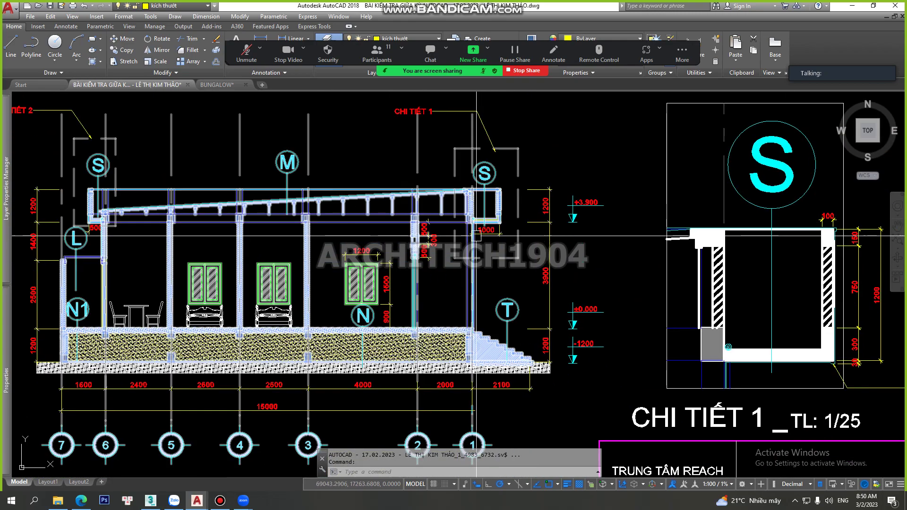
scroll(496, 183, "up", 1)
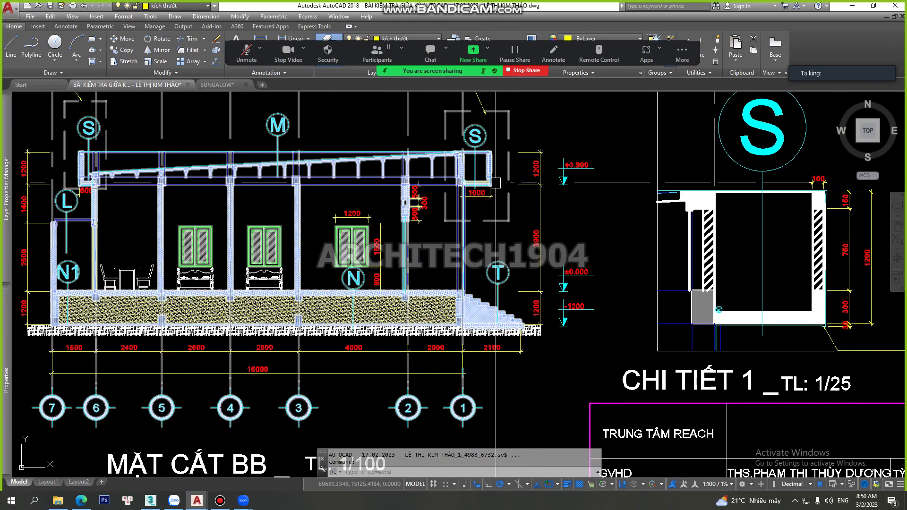
scroll(496, 184, "up", 2)
middle_click_drag(215, 318, 649, 318)
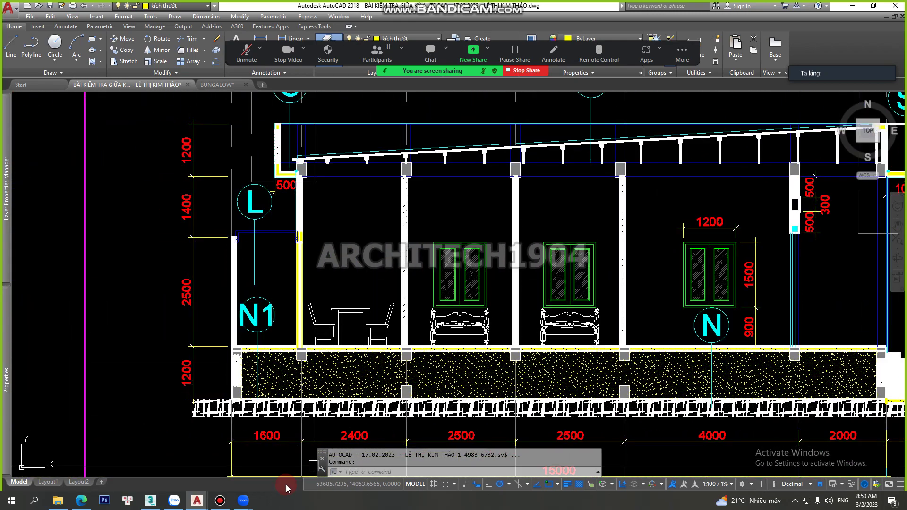
scroll(199, 374, "down", 3)
scroll(199, 373, "down", 1)
middle_click_drag(35, 382, 446, 391)
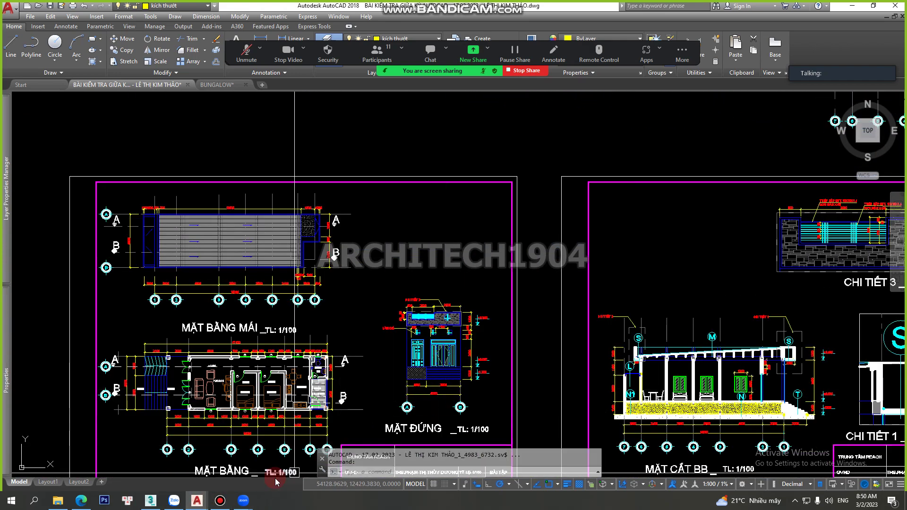
left_click(219, 500)
Orbit and zoom in on the grey slab above the interior doorway.
left_click(150, 501)
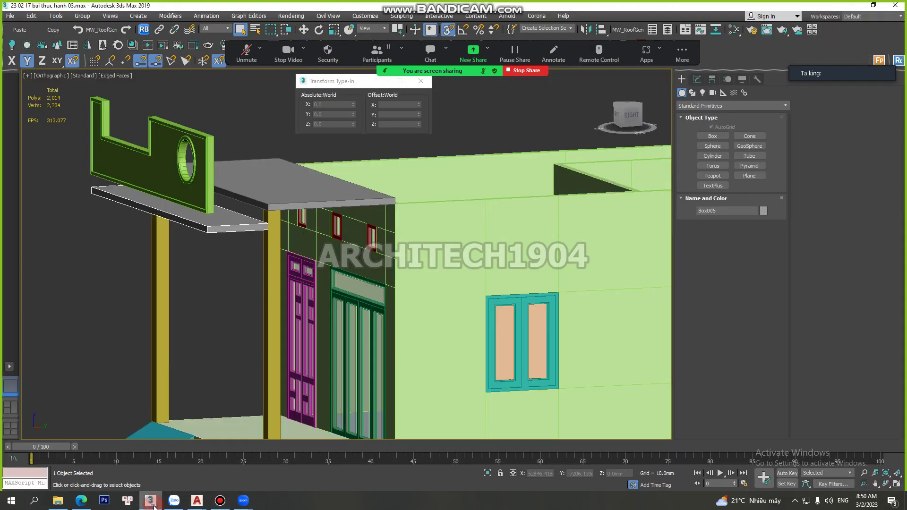
scroll(367, 299, "down", 3)
mouse_move(367, 300)
middle_mouse_down("alt")
mouse_move(441, 290)
mouse_move(330, 278)
mouse_move(435, 290)
mouse_move(422, 296)
middle_mouse_up("alt")
scroll(422, 297, "up", 2)
scroll(415, 296, "up", 3)
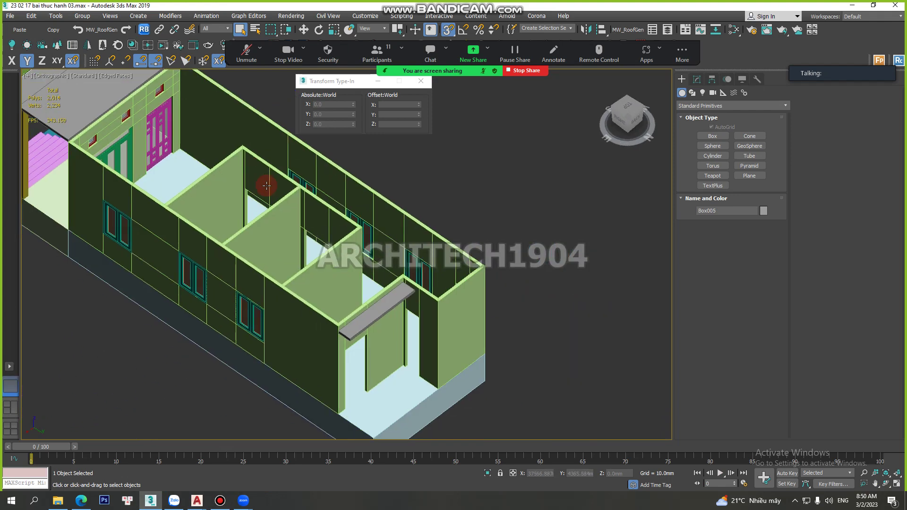
scroll(406, 295, "up", 3)
scroll(400, 295, "up", 2)
scroll(400, 295, "up", 2)
scroll(373, 277, "up", 2)
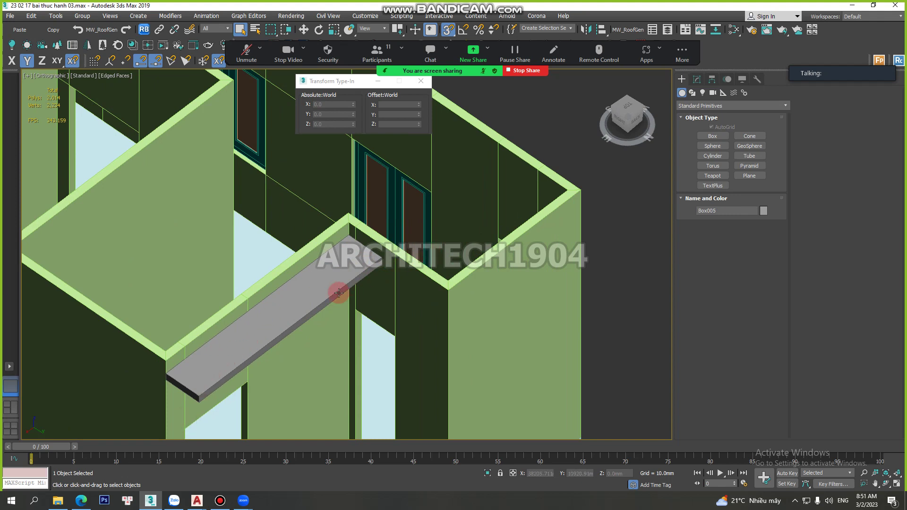
middle_click_drag(219, 365, 245, 330, "alt")
scroll(263, 304, "down", 5)
scroll(241, 367, "up", 3)
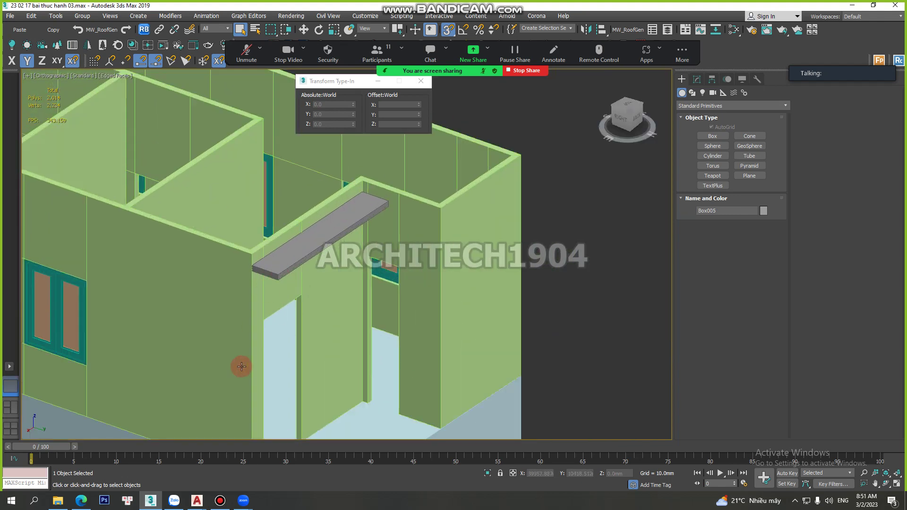
mouse_move(197, 501)
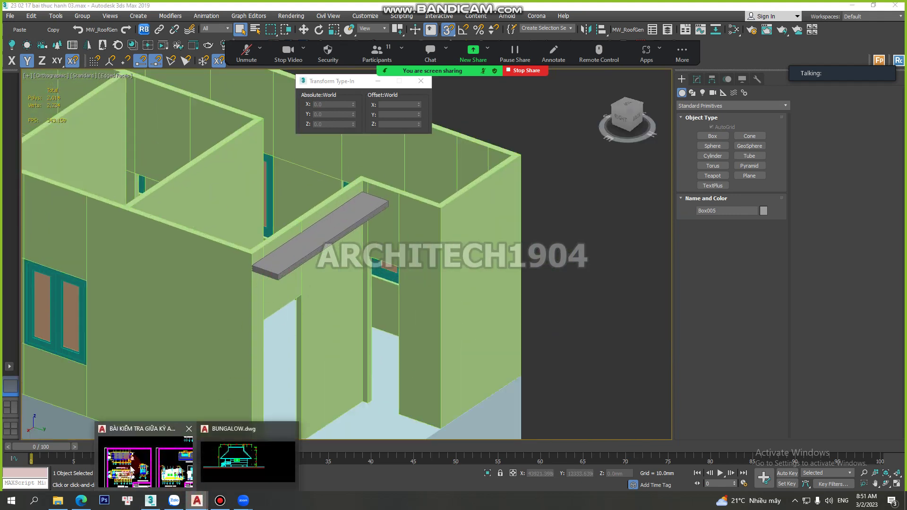
Bring the AutoCAD roof plan drawing back up.
left_click(142, 465)
scroll(295, 255, "up", 2)
scroll(299, 237, "up", 2)
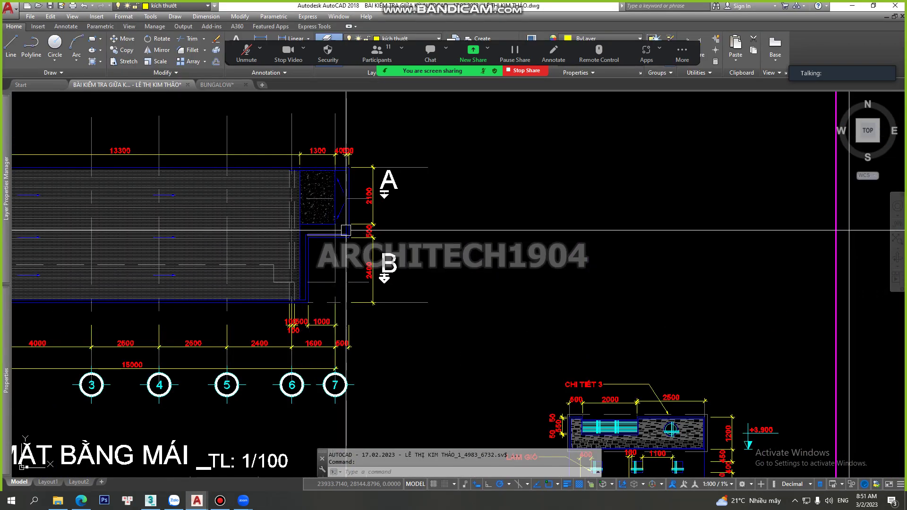
Read the roof plan's right-end dimensions 2100, 500 and 2400, then return to 3ds Max.
scroll(346, 198, "down", 4)
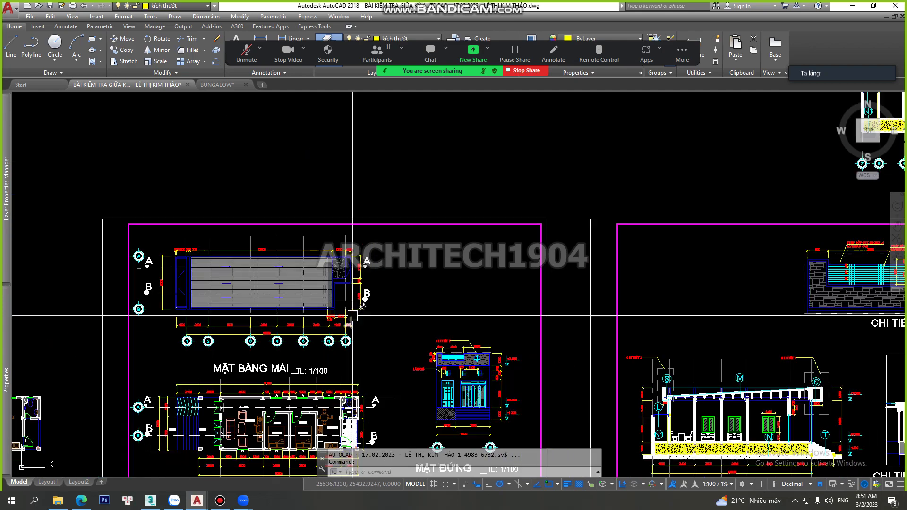
scroll(346, 198, "up", 2)
scroll(303, 189, "down", 3)
scroll(304, 183, "up", 2)
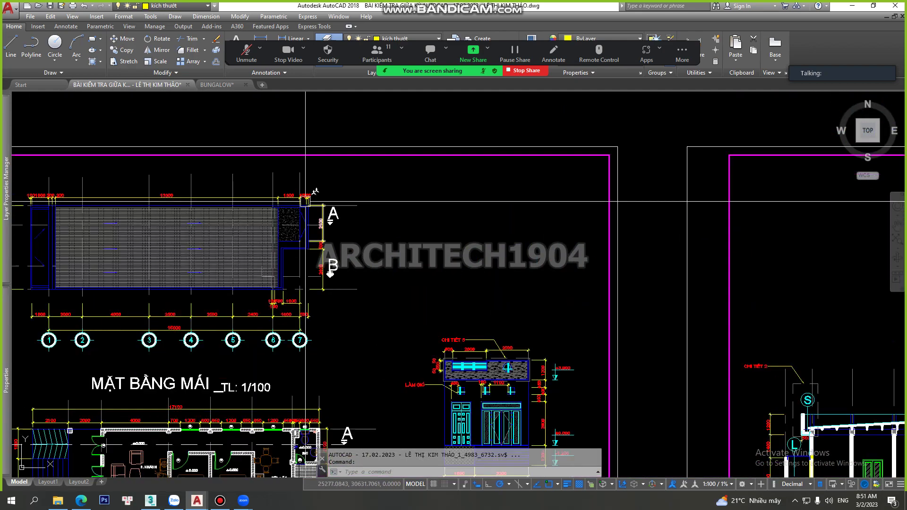
scroll(307, 189, "up", 2)
scroll(245, 220, "up", 1)
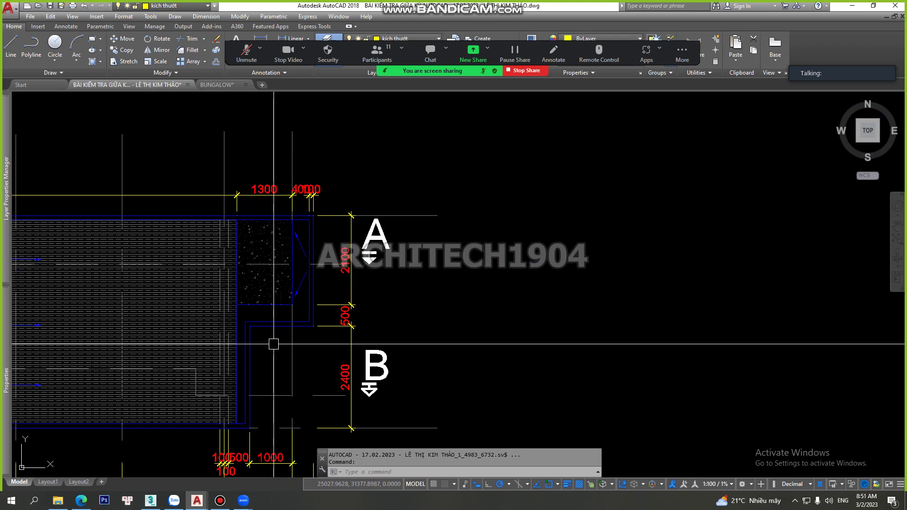
mouse_move(150, 501)
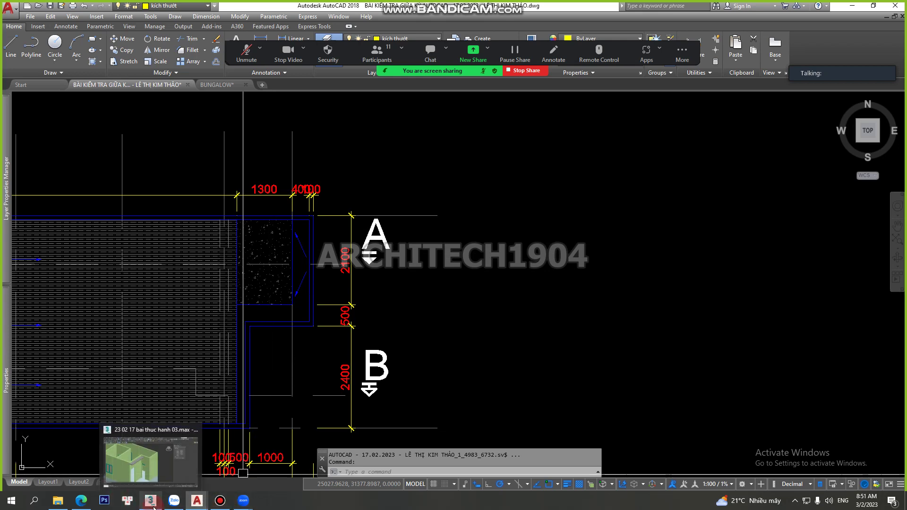
left_click(153, 507)
scroll(274, 328, "up", 2)
Draw an AutoGrid plane snapped across the wall corner top, about 1500 × 2100 mm.
scroll(306, 333, "up", 3)
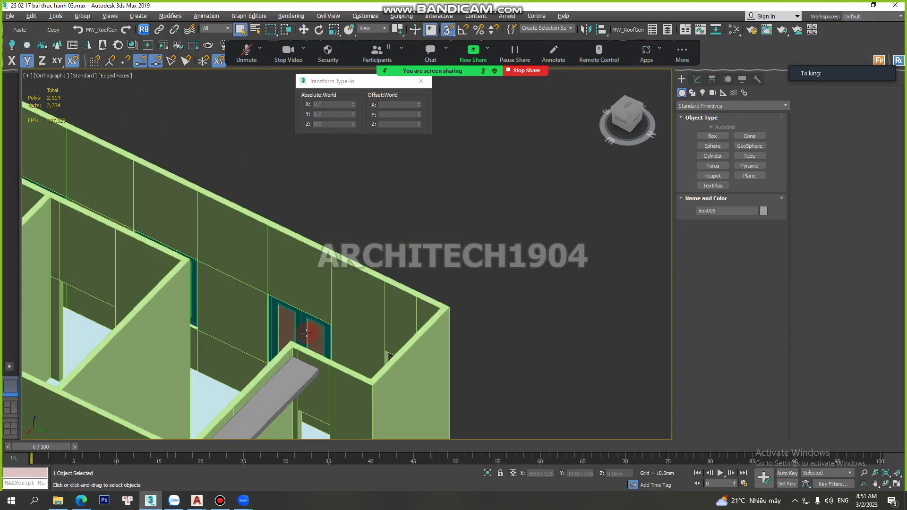
scroll(302, 283, "down", 3)
scroll(303, 263, "up", 3)
scroll(290, 243, "up", 2)
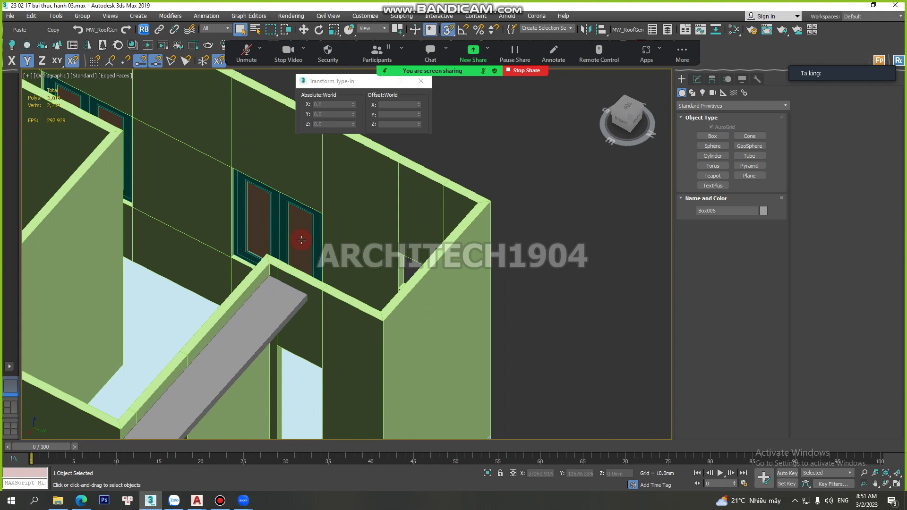
mouse_move(433, 202)
middle_mouse_down()
mouse_move(374, 214)
mouse_move(383, 215)
middle_mouse_up()
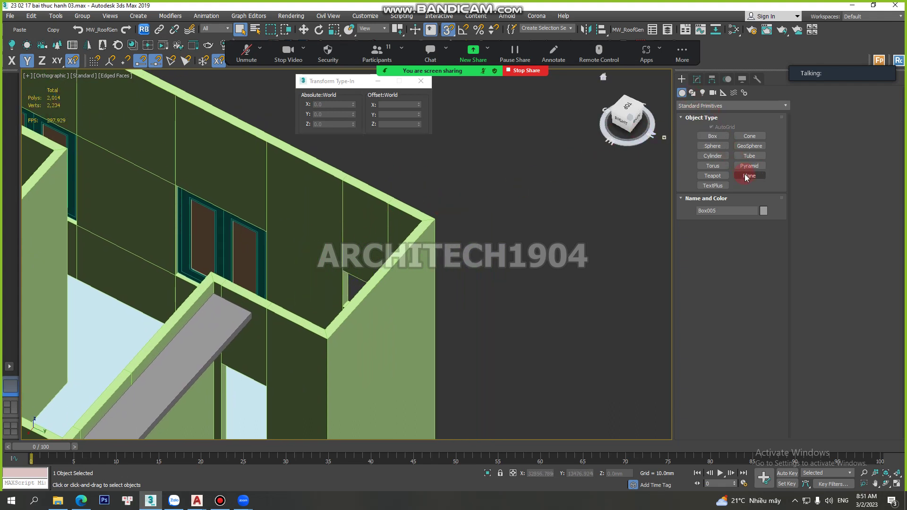
left_click(708, 146)
left_click(749, 178)
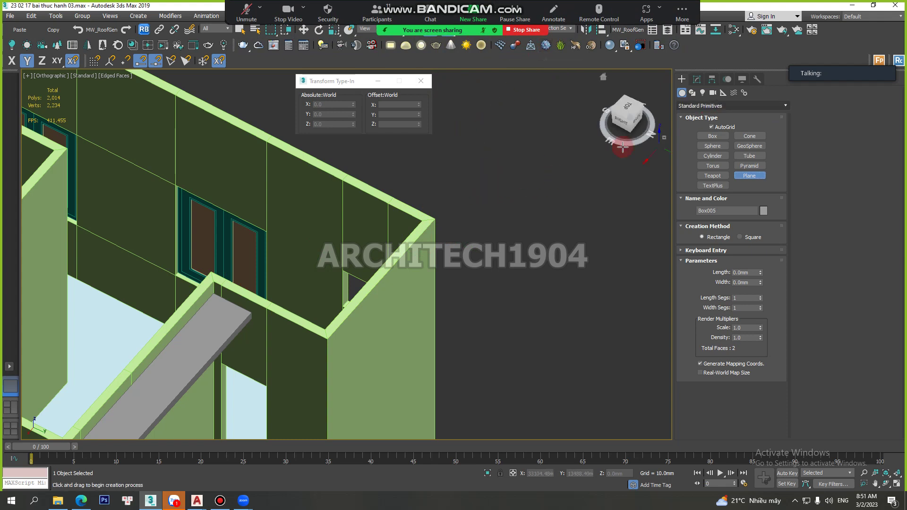
middle_click_drag(420, 227, 477, 198)
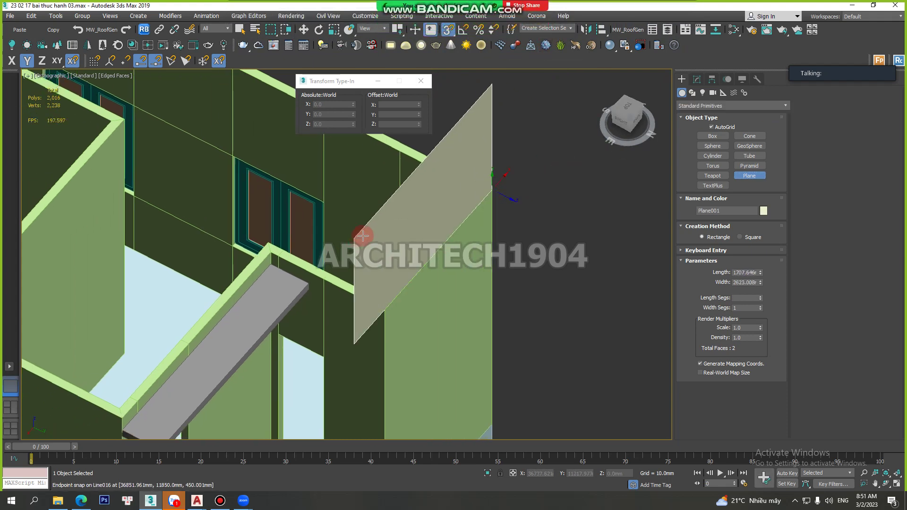
left_click_drag(491, 190, 395, 228)
mouse_move(459, 201)
left_mouse_down()
mouse_move(490, 190)
mouse_move(298, 229)
left_mouse_up()
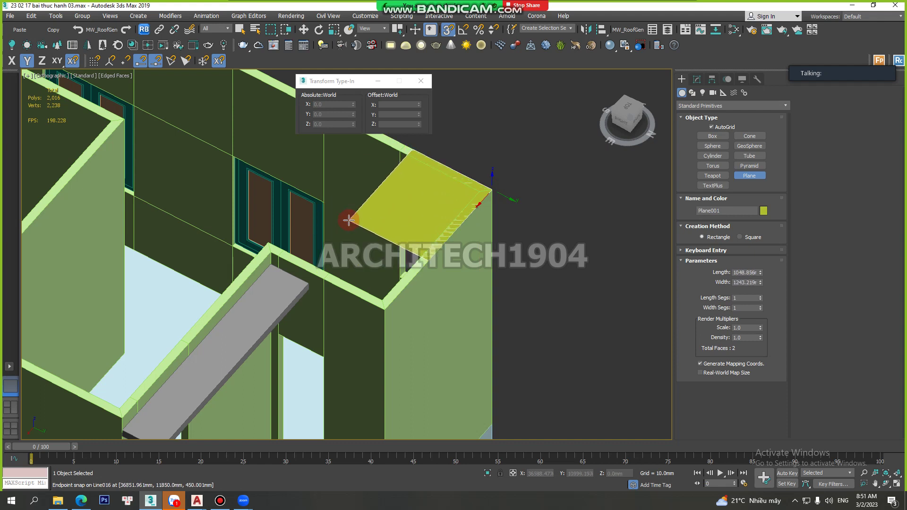
left_click_drag(298, 229, 270, 252)
left_click(697, 78)
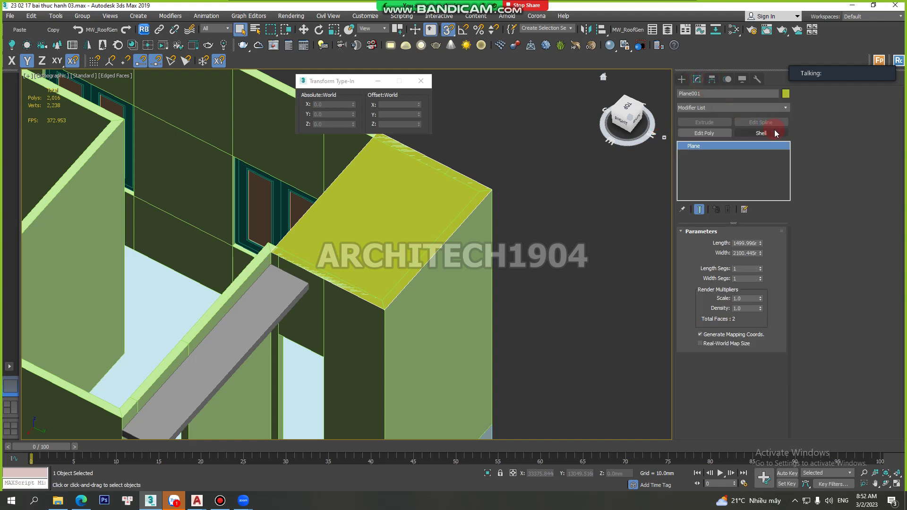
Add a Shell modifier to the plane with a 100 mm outer amount.
left_click(769, 134)
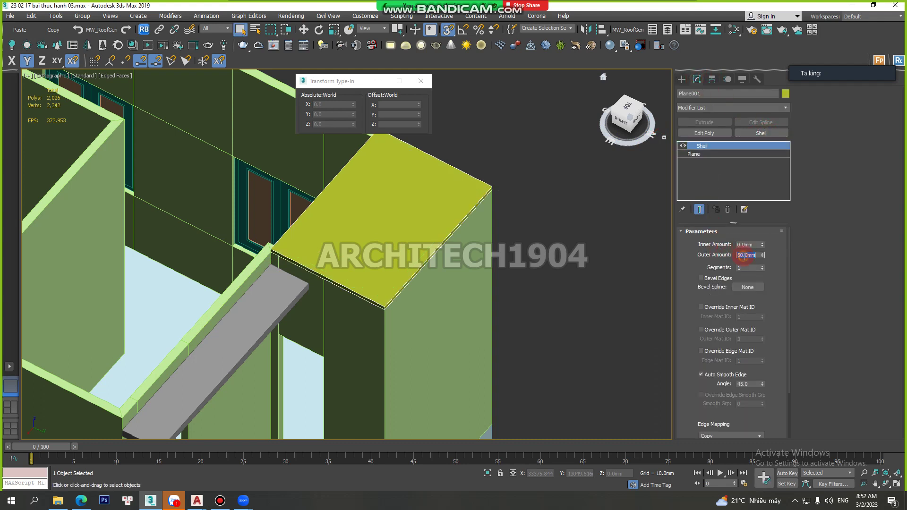
key("Return")
mouse_move(586, 264)
middle_mouse_down("alt")
mouse_move(597, 252)
mouse_move(594, 228)
mouse_move(594, 242)
middle_mouse_up("alt")
scroll(597, 252, "down", 3)
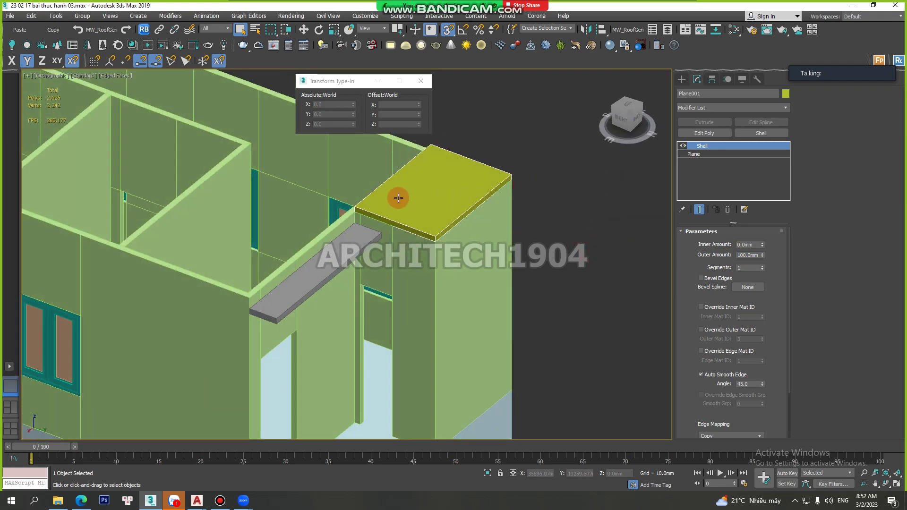
scroll(399, 196, "up", 5)
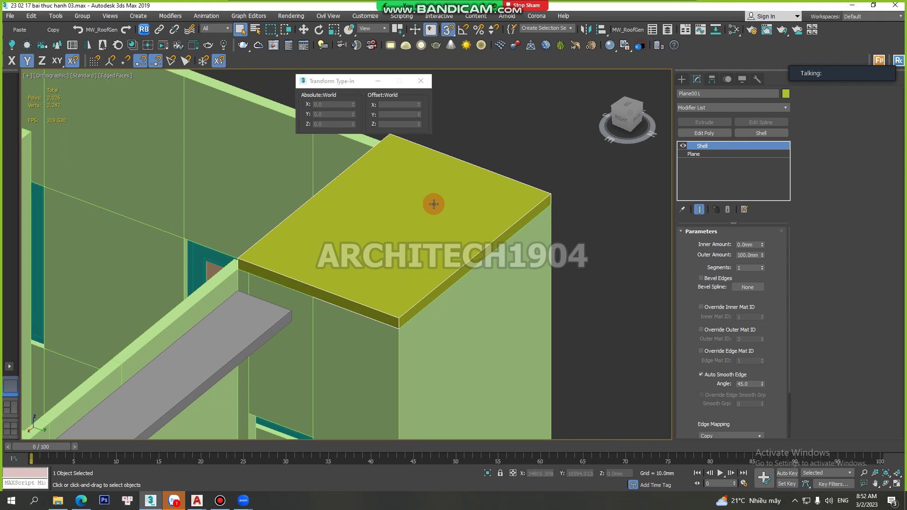
scroll(308, 210, "down", 1)
scroll(299, 255, "down", 5)
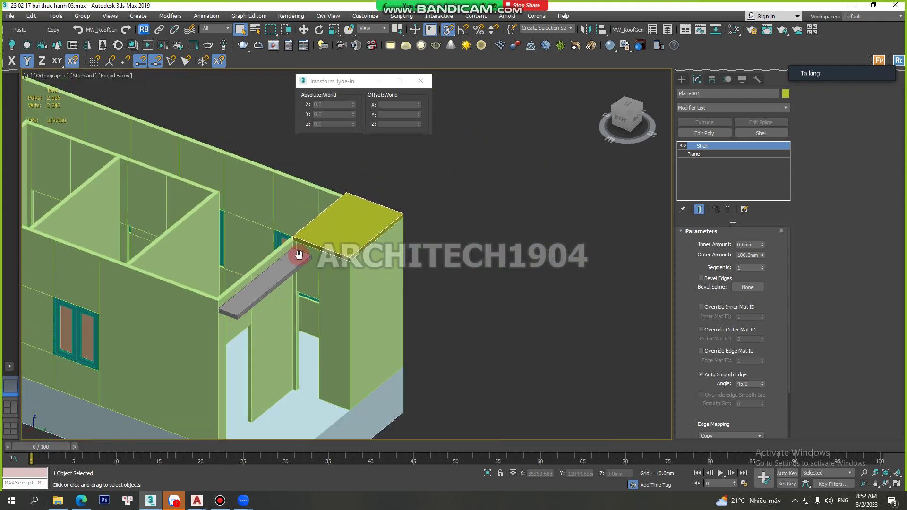
Zoom out around the building and select the grey ledge.
middle_click_drag(298, 255, 142, 199)
scroll(131, 189, "down", 2)
scroll(157, 180, "down", 2)
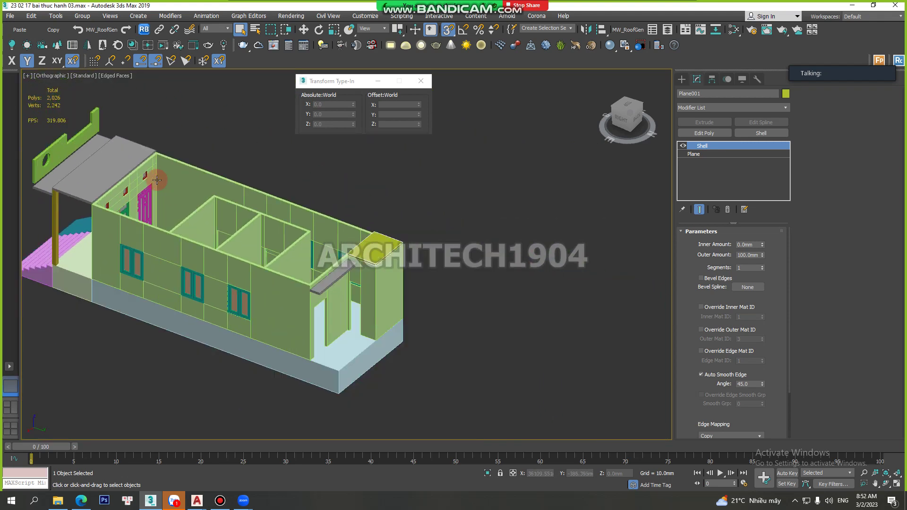
scroll(307, 248, "up", 3)
scroll(354, 288, "up", 2)
scroll(326, 283, "up", 2)
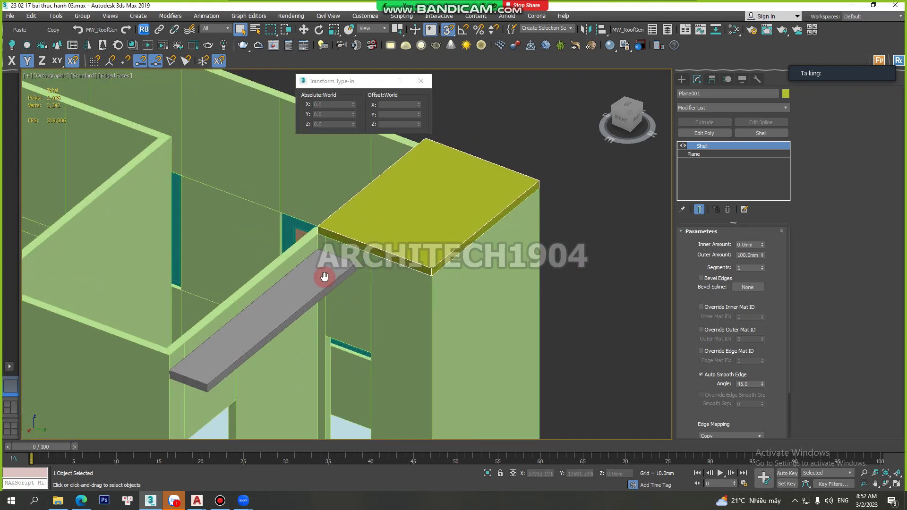
middle_click_drag(324, 277, 272, 265)
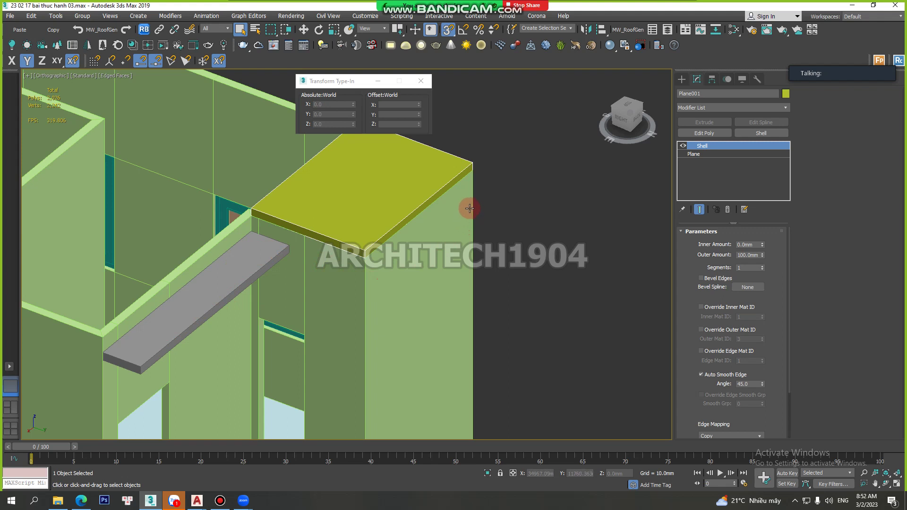
scroll(310, 253, "up", 2)
scroll(311, 253, "up", 2)
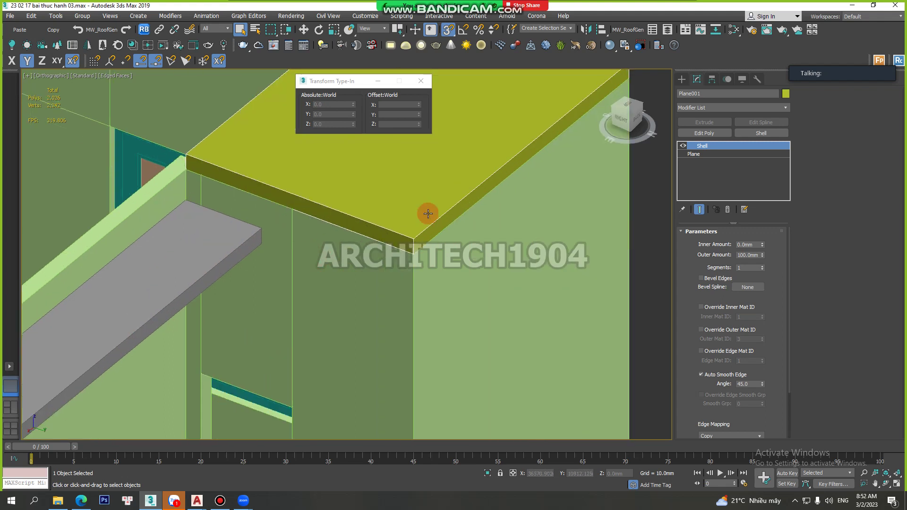
right_click(513, 225)
left_click(246, 264)
left_click(219, 247)
scroll(202, 243, "down", 3)
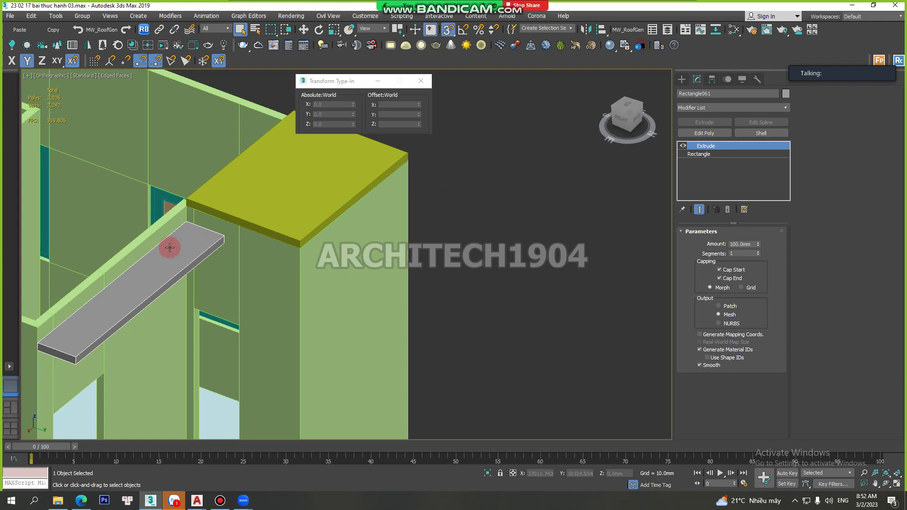
Add Edit Poly to the ledge and connect its two long edges with a new edge.
scroll(171, 250, "up", 4)
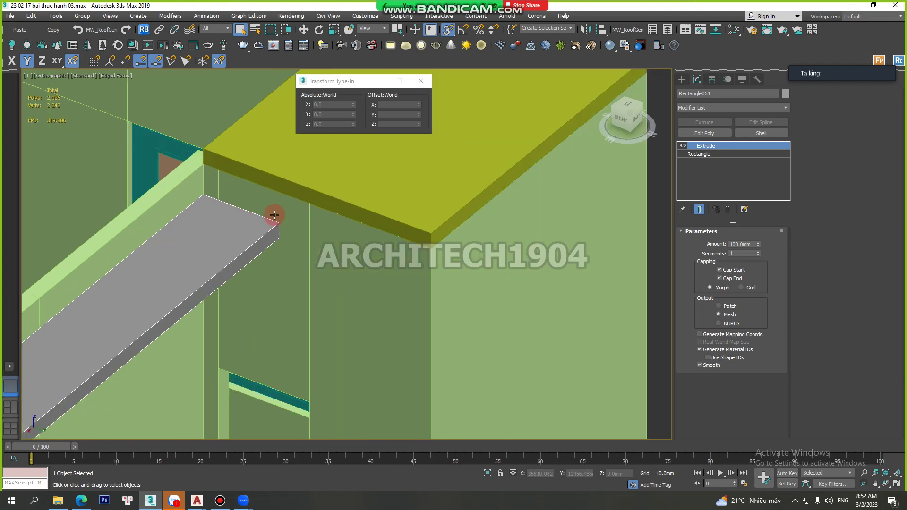
scroll(275, 215, "down", 4)
scroll(294, 225, "up", 2)
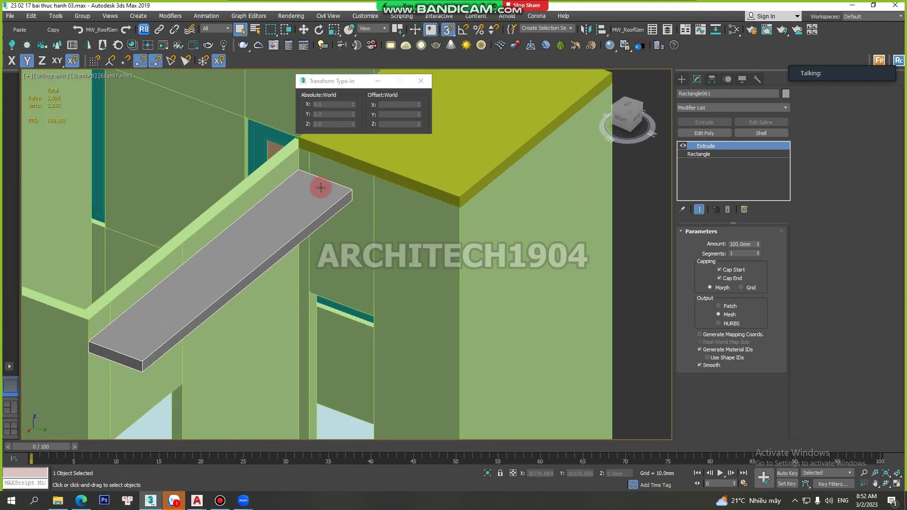
left_click(716, 133)
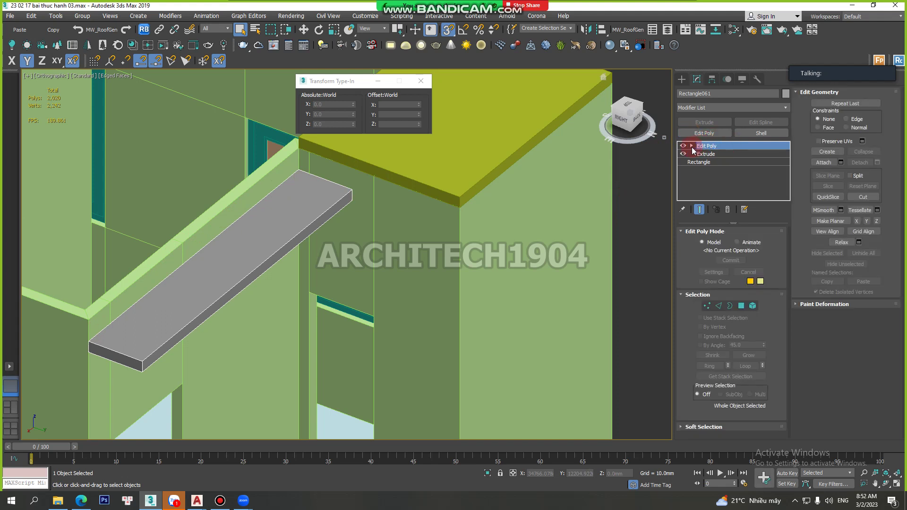
left_click(692, 146)
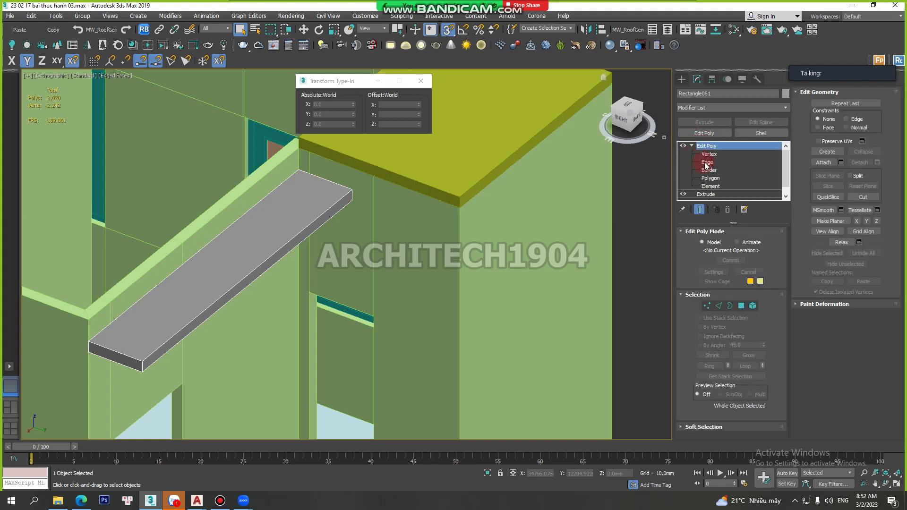
left_click(707, 162)
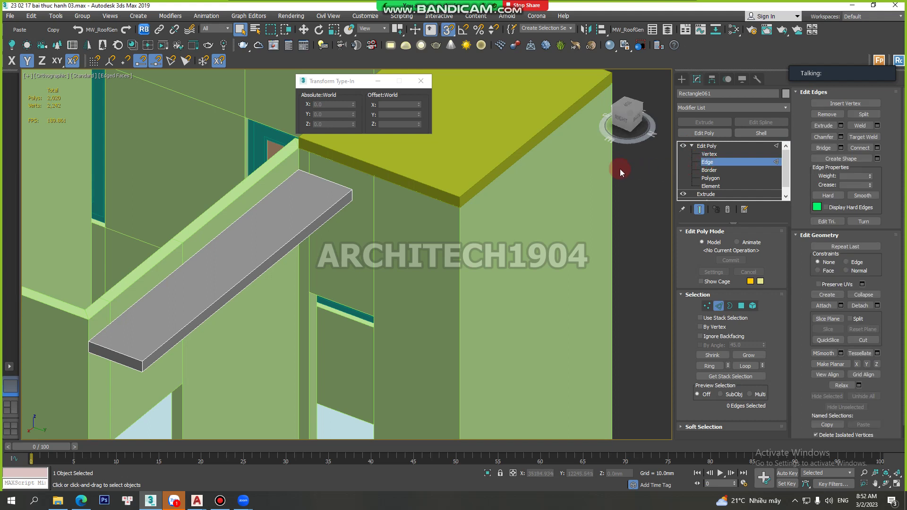
left_click(330, 207)
left_click(863, 149)
scroll(264, 276, "up", 3)
mouse_move(239, 279)
middle_mouse_down()
mouse_move(245, 209)
mouse_move(233, 294)
middle_mouse_up()
scroll(232, 304, "down", 2)
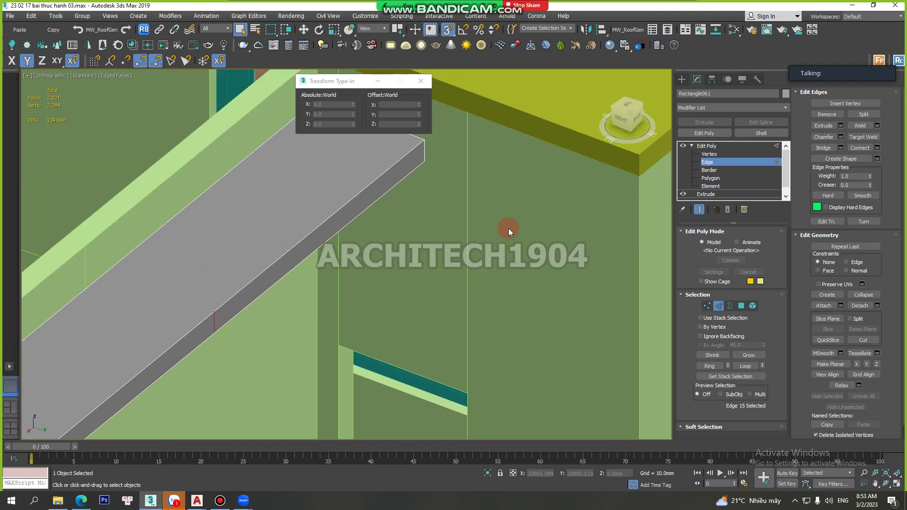
Snap-move the new edge to the ledge's end point with selection lock and snaps on.
left_click(303, 31)
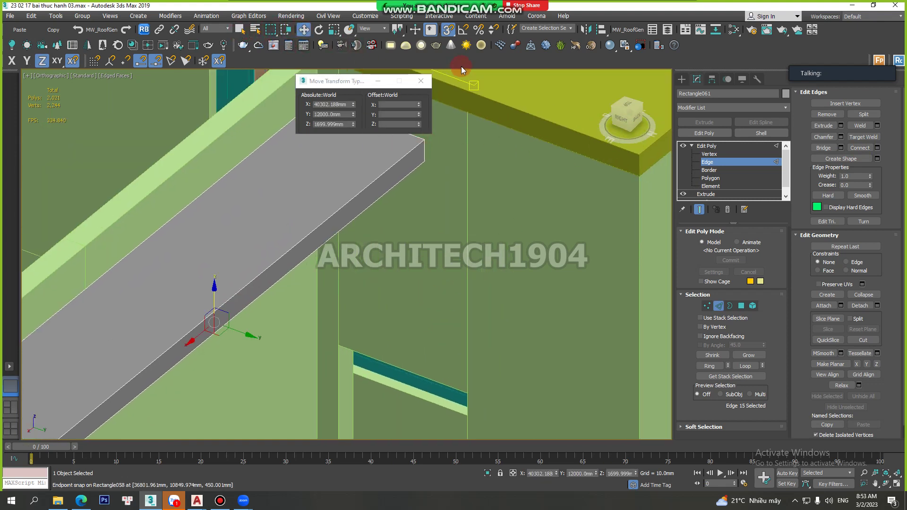
left_click(501, 473)
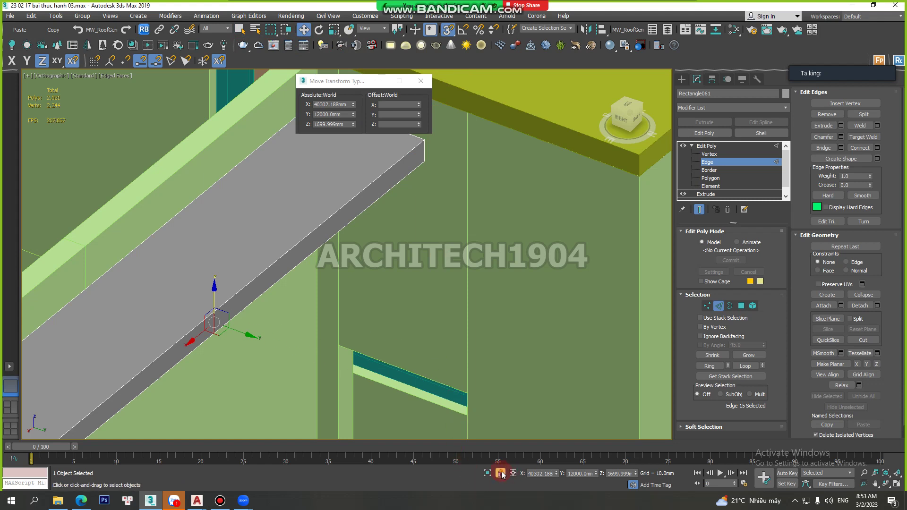
left_click(444, 30)
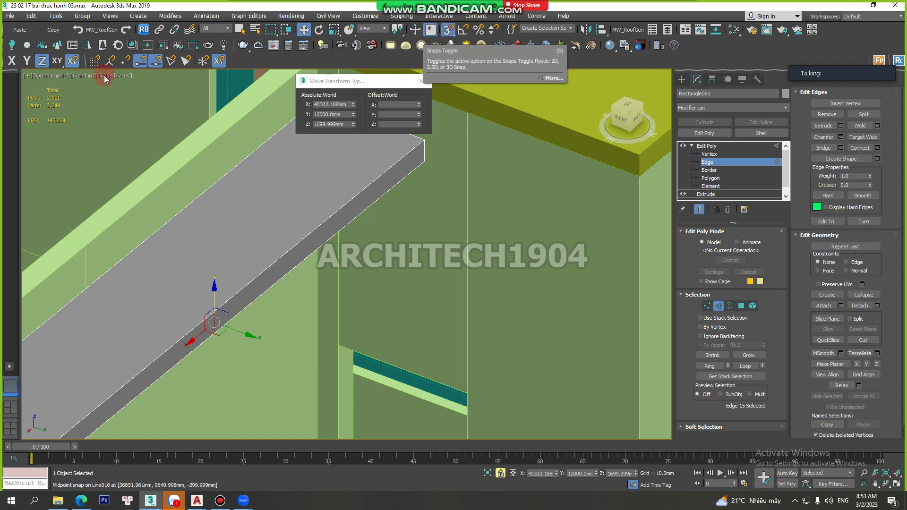
middle_click_drag(167, 264, 166, 296)
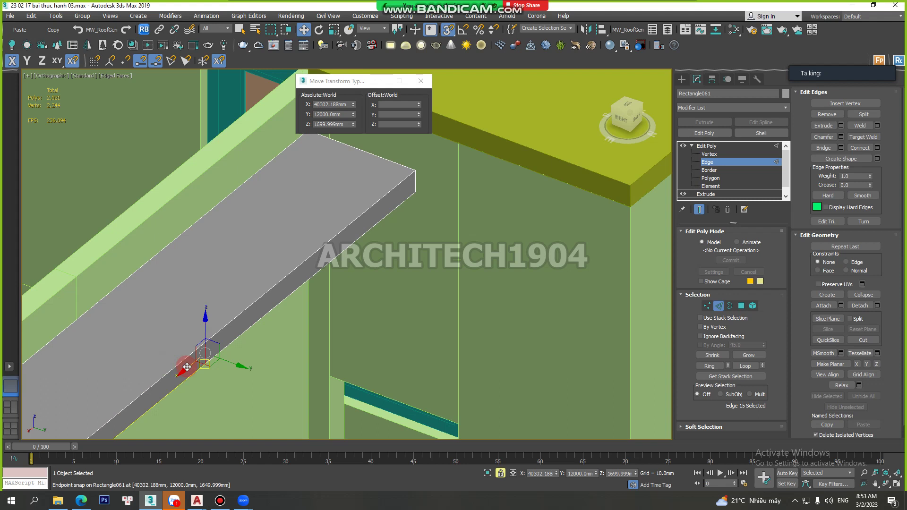
left_click_drag(187, 367, 409, 194)
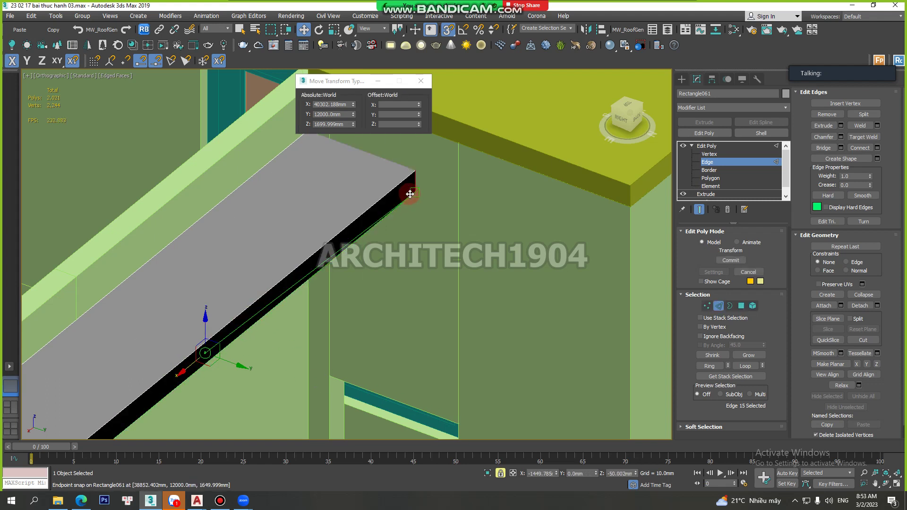
left_click_drag(412, 193, 412, 193)
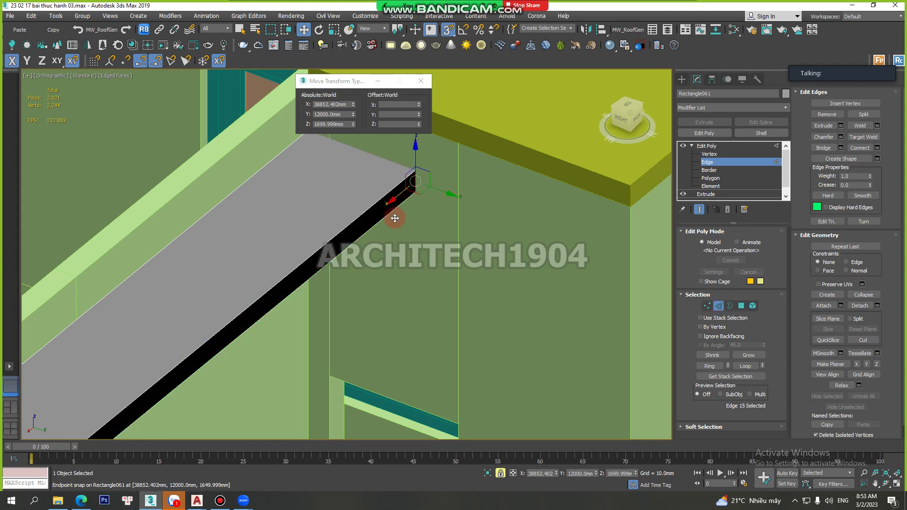
Offset the edge a further 500 mm along X and release the selection lock.
left_click(388, 107)
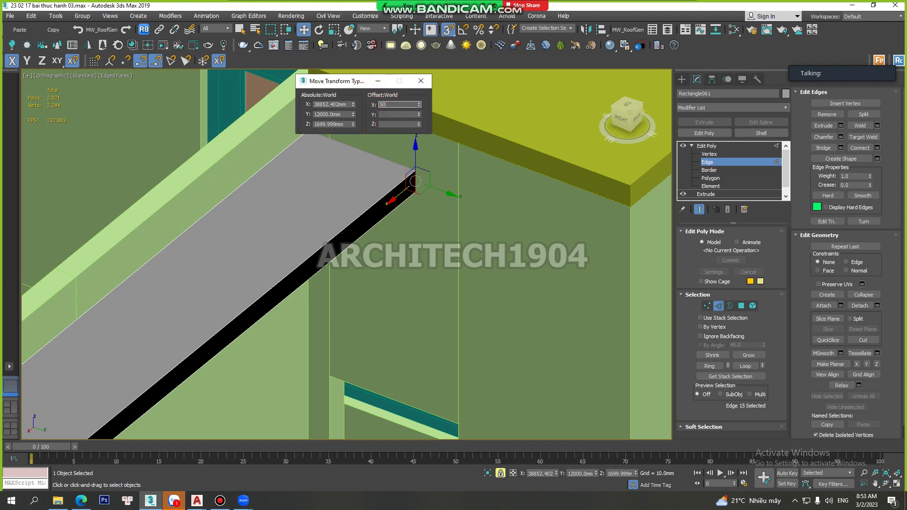
type("500")
key("Return")
scroll(371, 221, "up", 2)
middle_click_drag(371, 222, 340, 236)
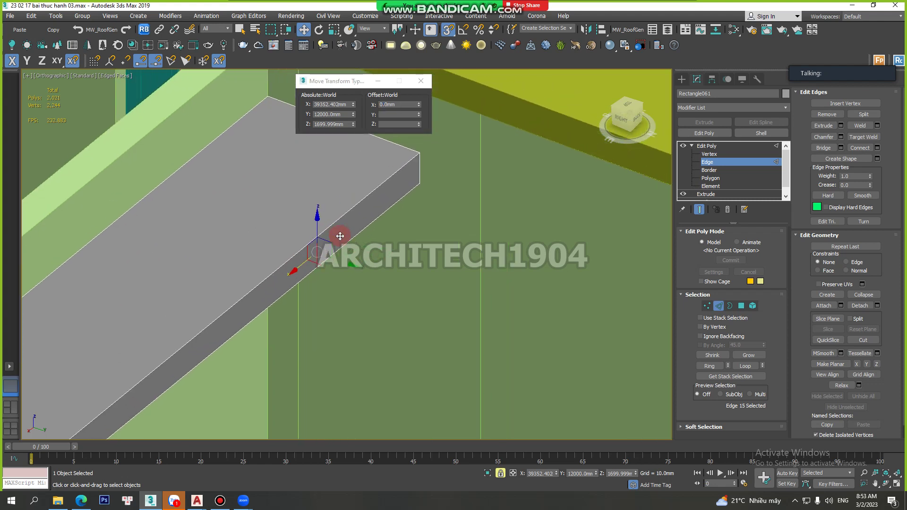
left_click(499, 473)
Select the slab's end face at Polygon level.
key("q")
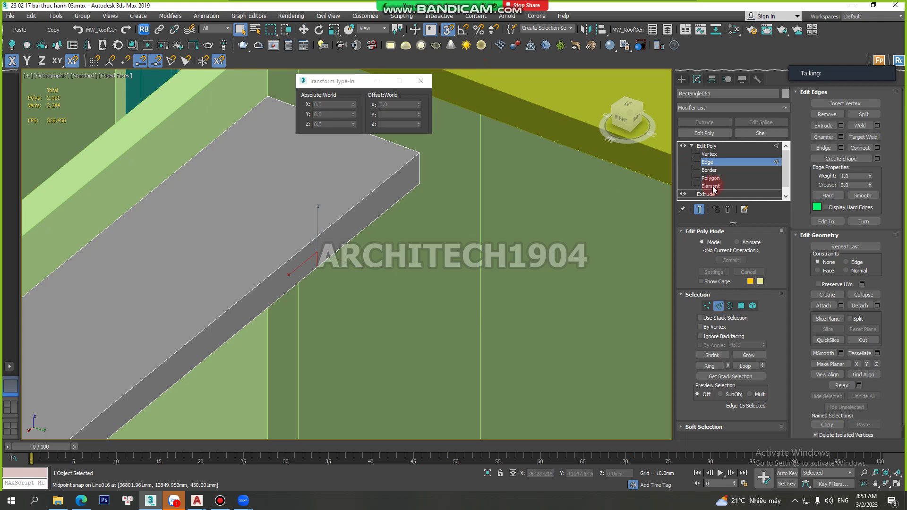
left_click(711, 178)
left_click(371, 211)
scroll(413, 190, "down", 4)
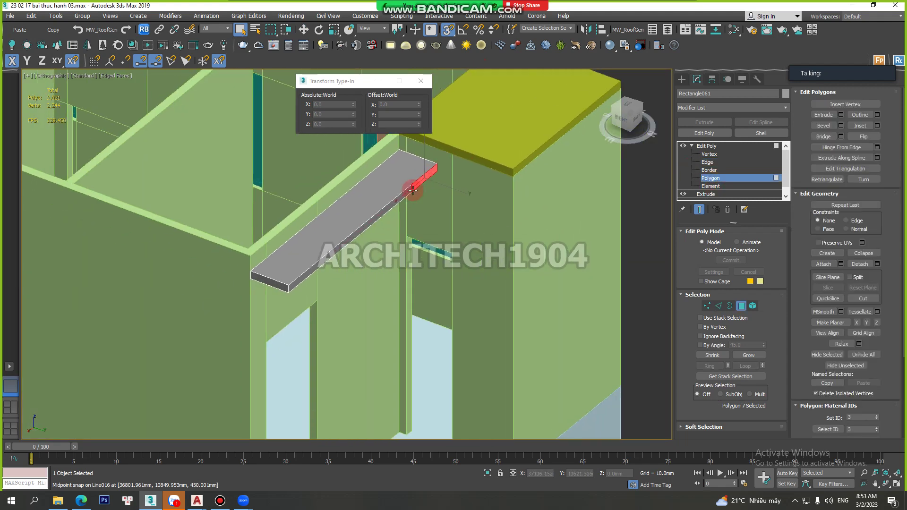
scroll(413, 190, "up", 3)
scroll(420, 178, "up", 5)
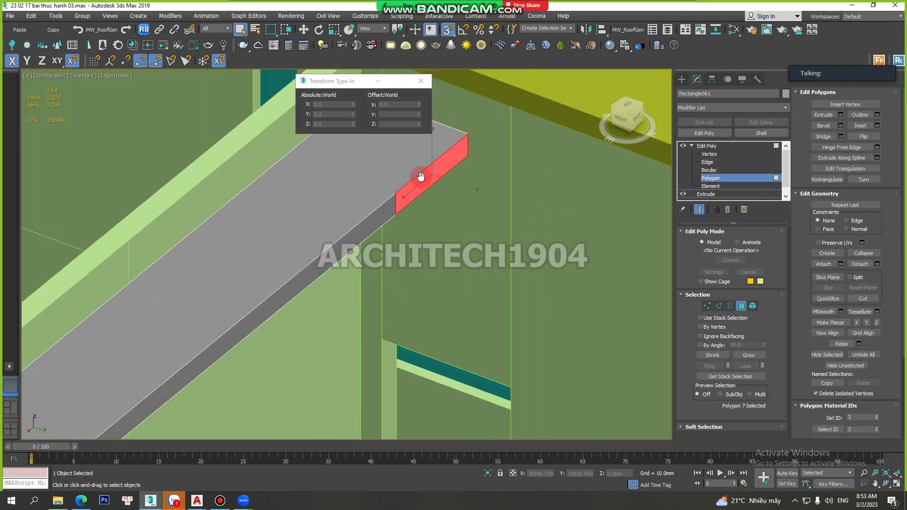
middle_click_drag(420, 177, 378, 208)
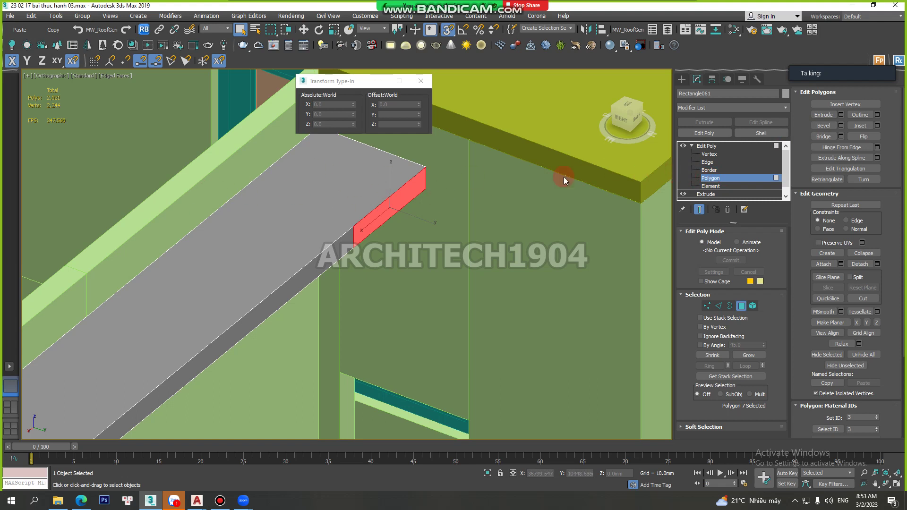
Extrude the end face outward to about 737 mm.
left_click(844, 116)
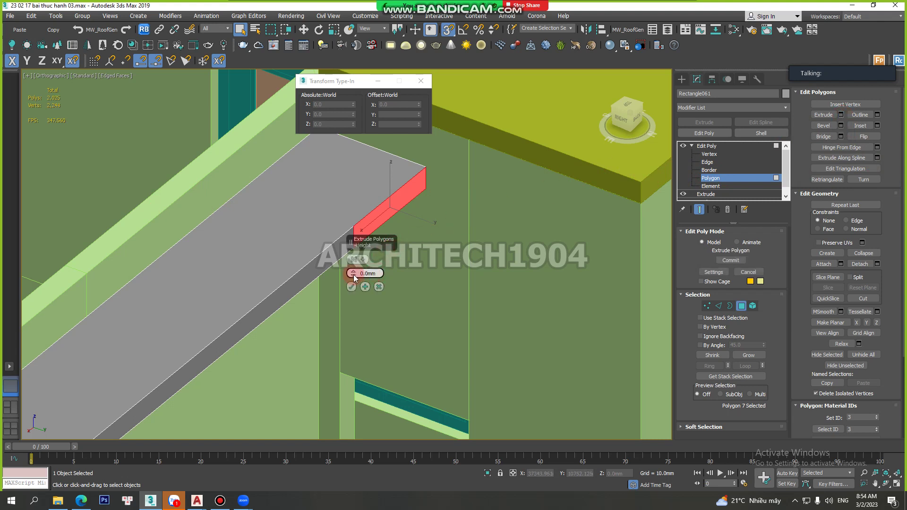
mouse_move(352, 274)
left_mouse_down()
mouse_move(392, 213)
mouse_move(506, 245)
left_mouse_up()
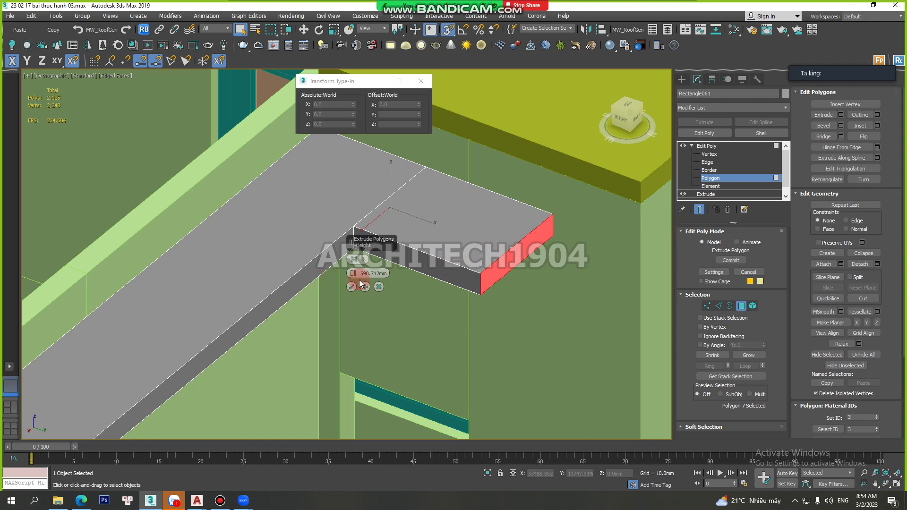
mouse_move(352, 276)
left_mouse_down()
mouse_move(369, 232)
mouse_move(368, 279)
left_mouse_up()
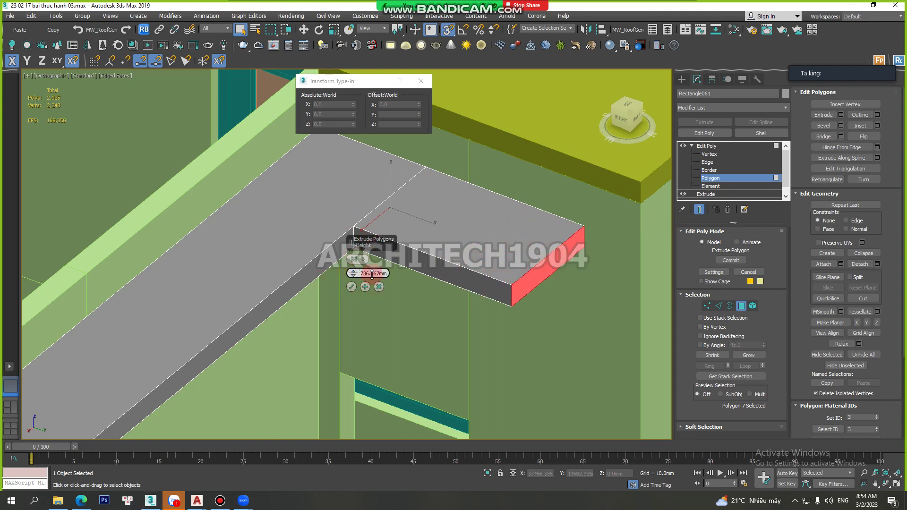
Commit the roughly 737 mm extrusion of the ledge end face.
left_click(351, 287)
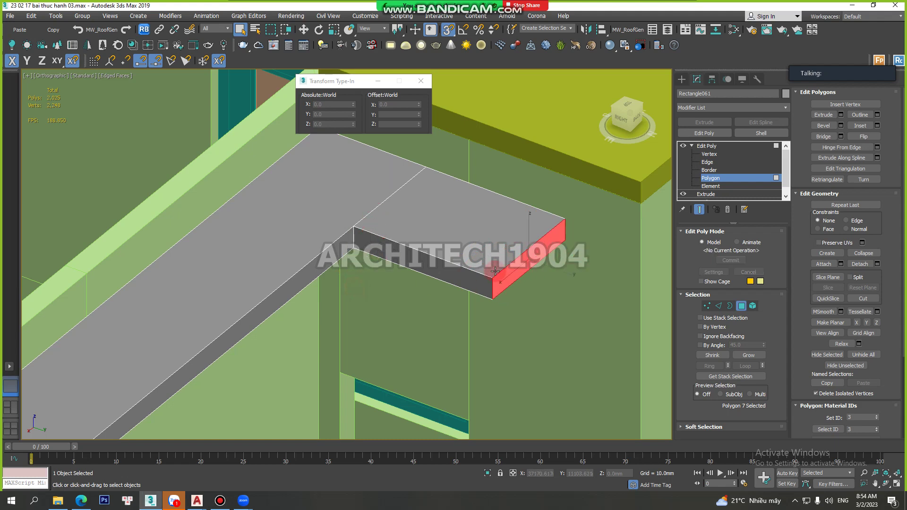
scroll(378, 264, "down", 2)
scroll(401, 244, "up", 1)
scroll(402, 244, "up", 1)
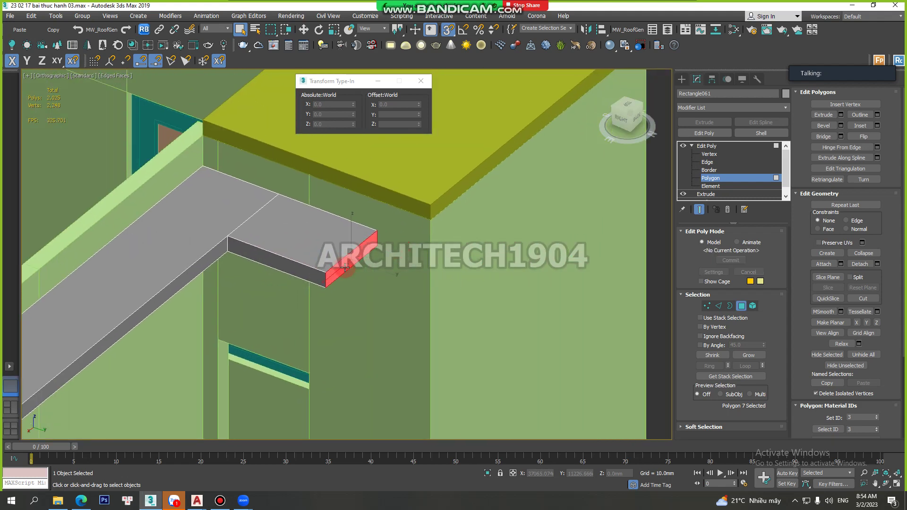
scroll(359, 248, "up", 1)
scroll(318, 252, "up", 1)
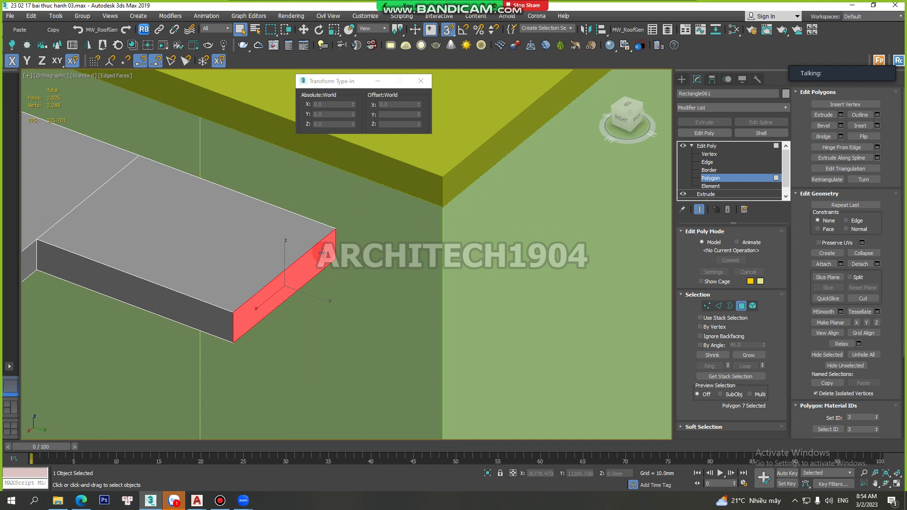
Snap the end face along Y to the wall corner and start a second extrusion.
left_click(303, 29)
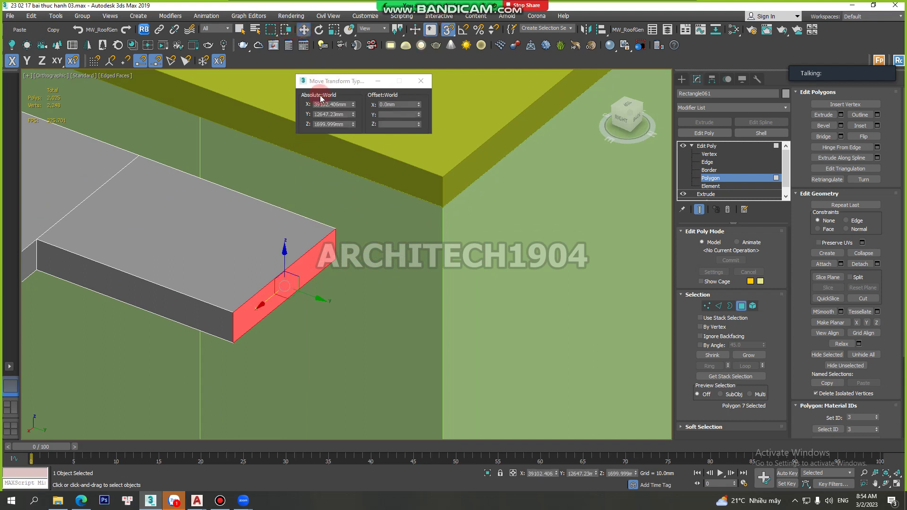
left_click(373, 98)
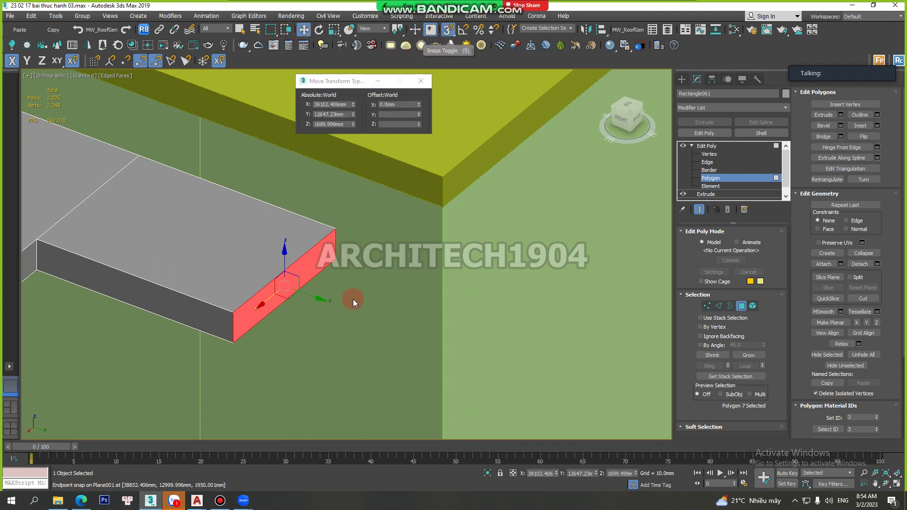
mouse_move(318, 298)
left_mouse_down()
mouse_move(398, 252)
mouse_move(435, 209)
left_mouse_up()
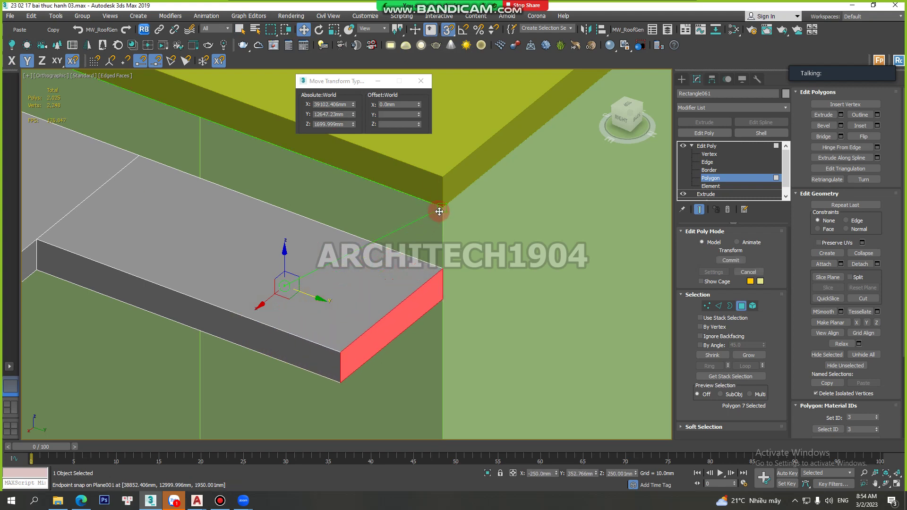
scroll(427, 279, "down", 3)
mouse_move(405, 287)
middle_mouse_down("alt")
mouse_move(365, 301)
mouse_move(279, 243)
middle_mouse_up("alt")
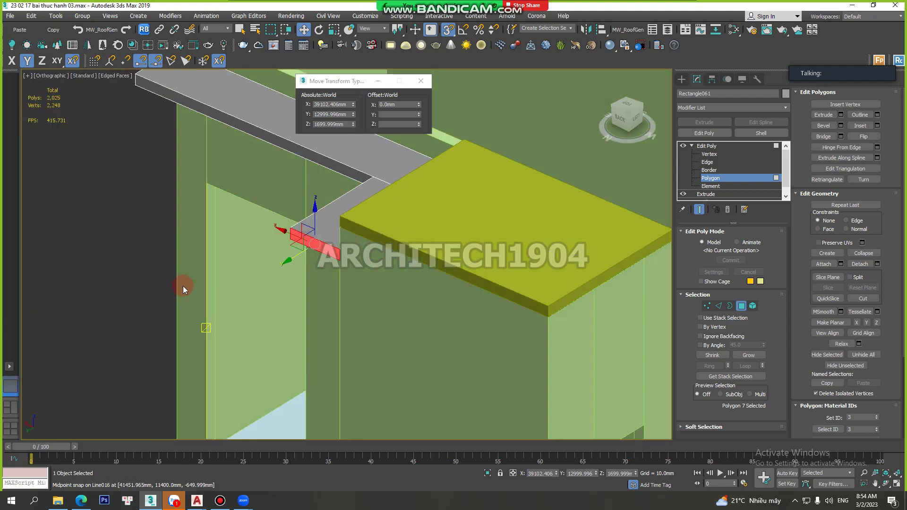
mouse_move(183, 286)
middle_mouse_down("alt")
mouse_move(345, 299)
mouse_move(378, 264)
middle_mouse_up("alt")
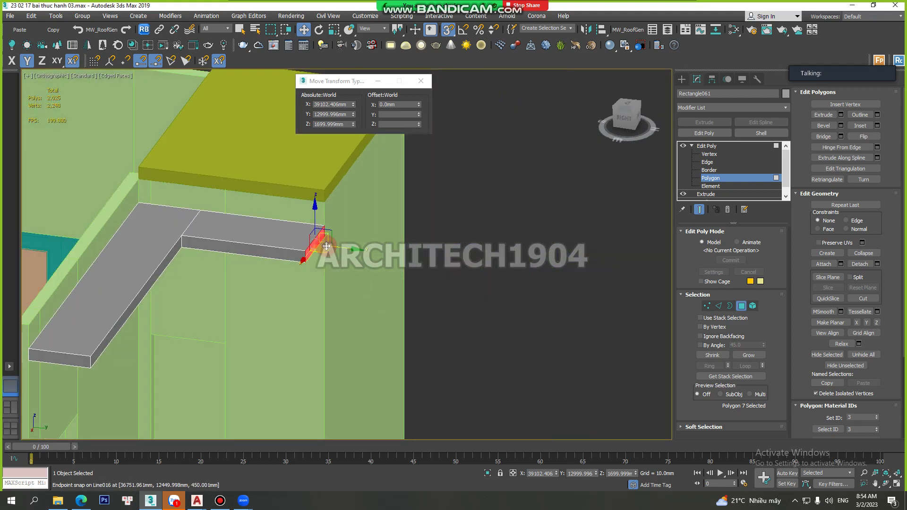
scroll(354, 261, "up", 2)
scroll(369, 262, "up", 1)
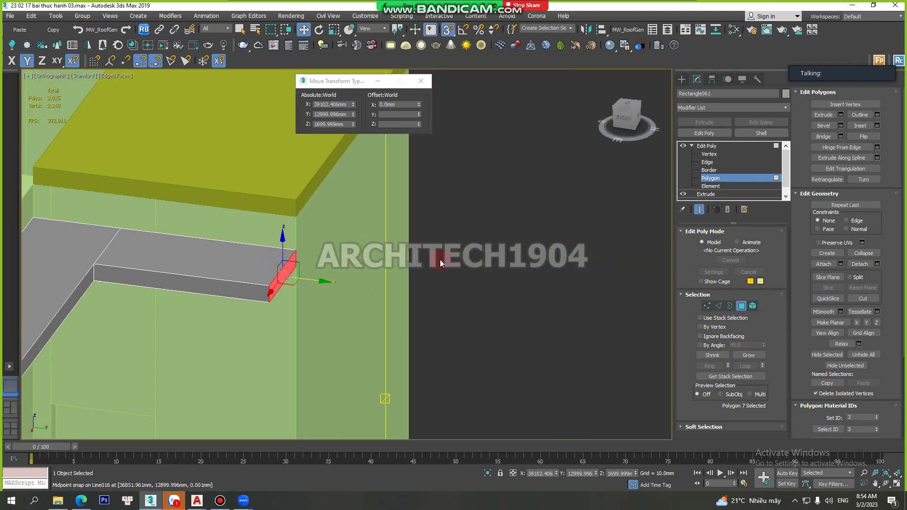
left_click(841, 114)
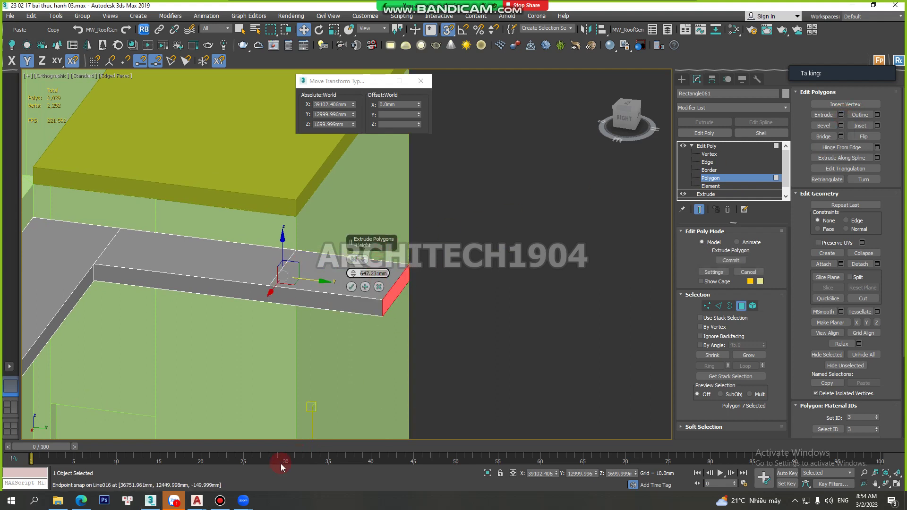
left_click(163, 467)
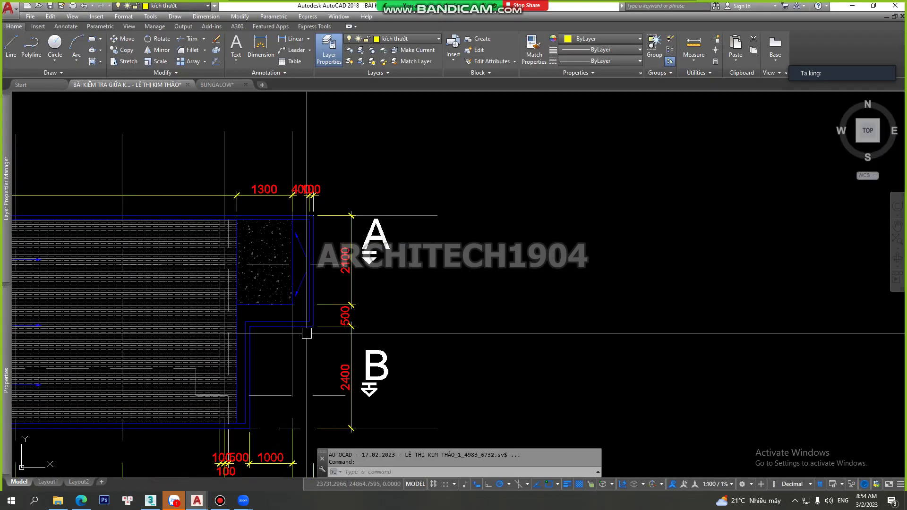
Check the 500 dimension between section marks A and B, then return to 3ds Max.
scroll(298, 324, "up", 2)
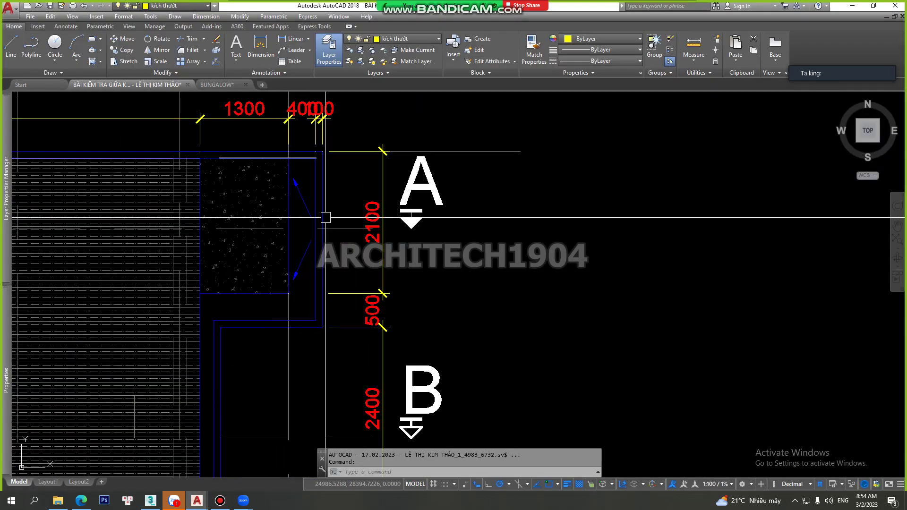
mouse_move(197, 501)
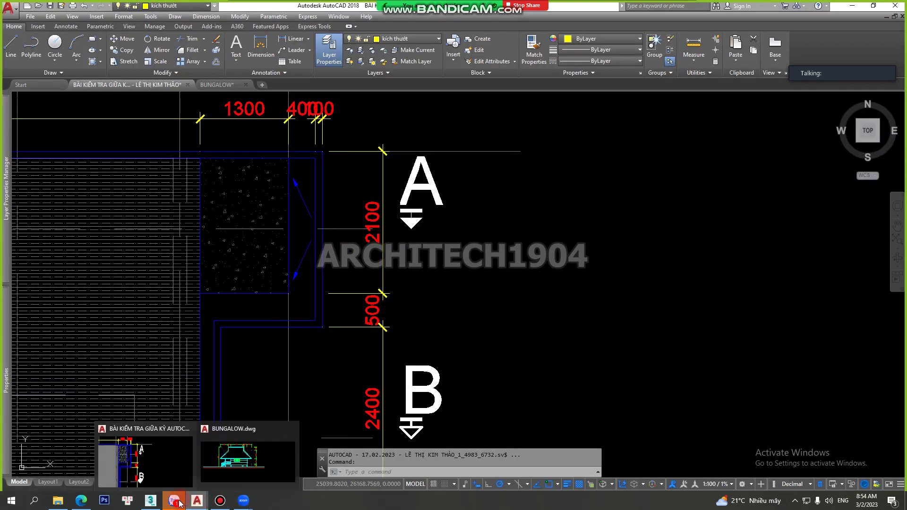
left_click(151, 501)
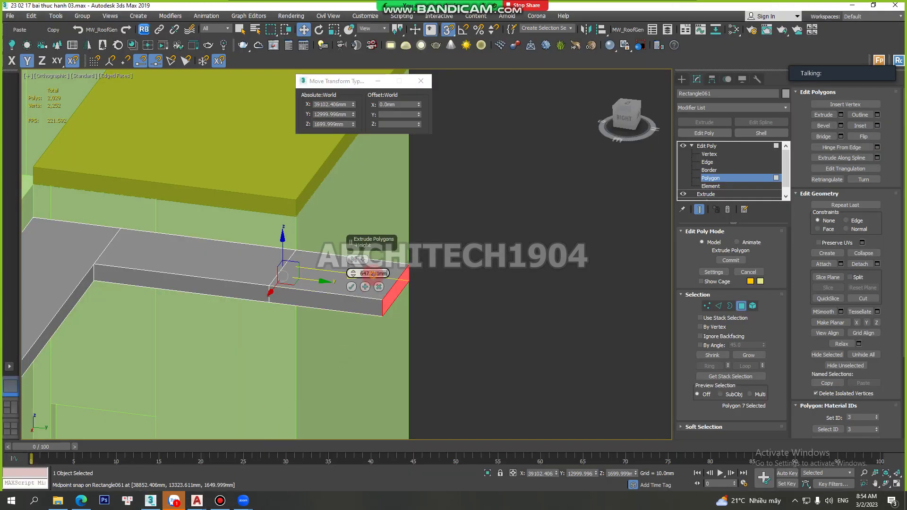
Confirm the 500 mm extrusion, inspect the slab's end, then undo the extrusion.
left_click(351, 287)
middle_click_drag(349, 288, 263, 279, "alt")
scroll(284, 288, "up", 2)
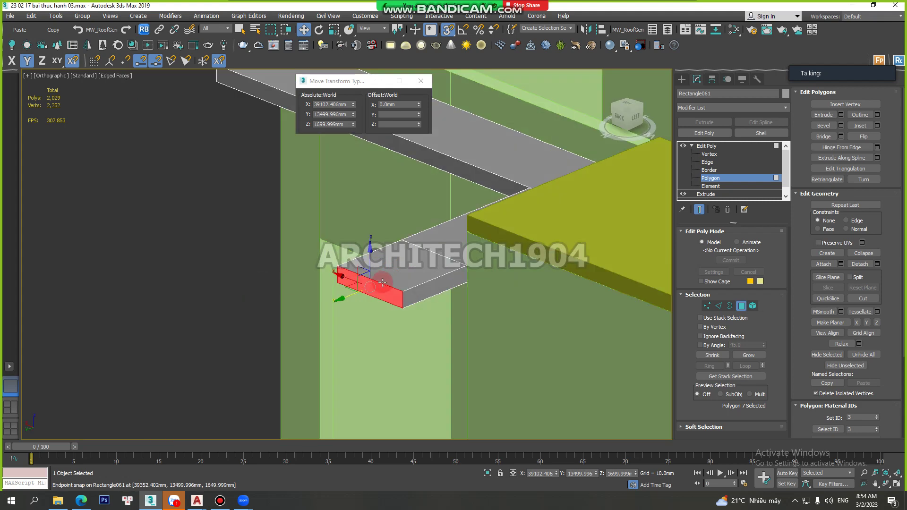
scroll(317, 265, "up", 2)
scroll(403, 281, "up", 3)
scroll(403, 281, "down", 3)
scroll(284, 257, "down", 4)
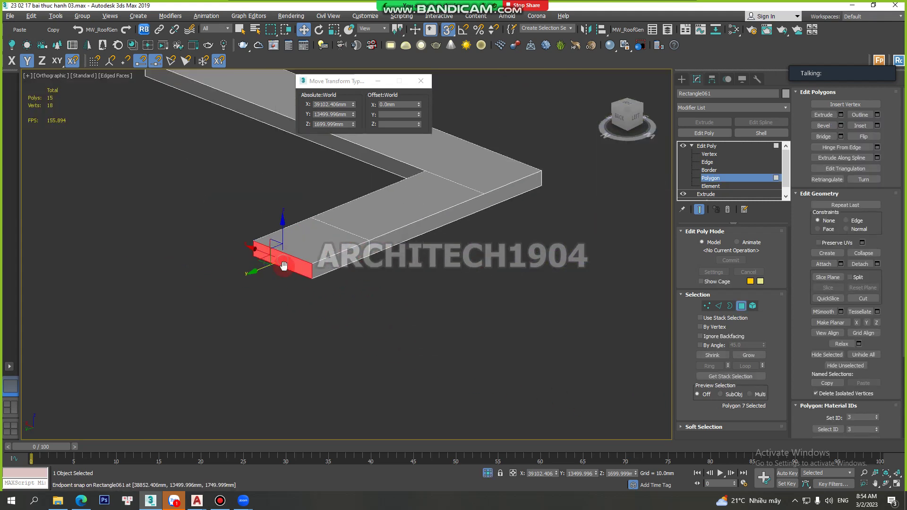
scroll(264, 256, "up", 4)
scroll(318, 232, "up", 2)
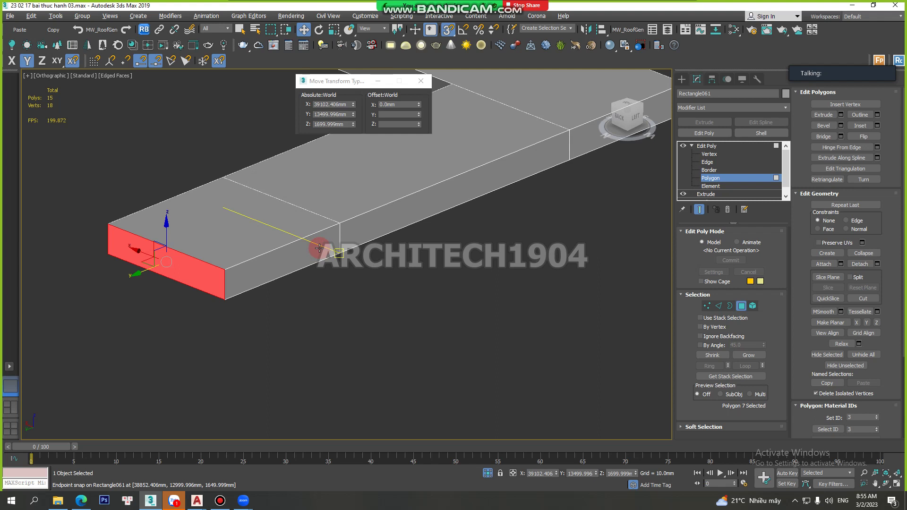
left_click_drag(319, 248, 316, 249)
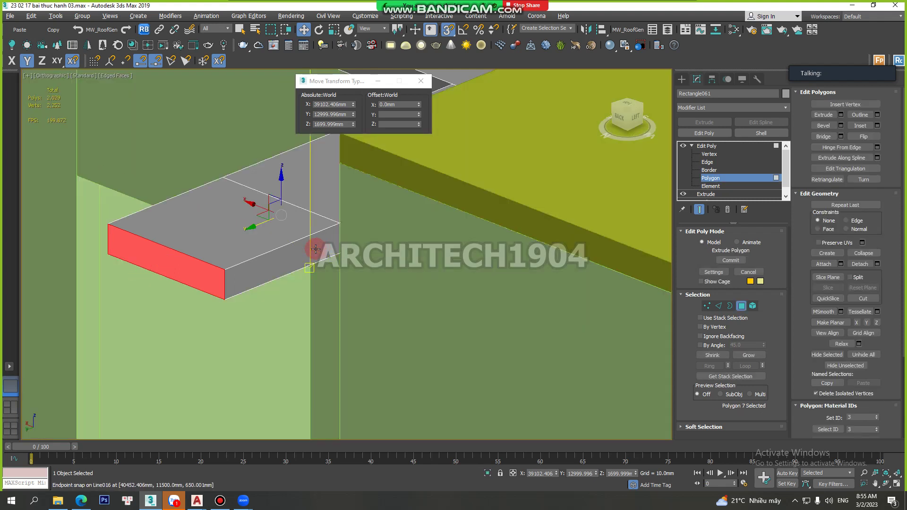
middle_click_drag(278, 251, 246, 287)
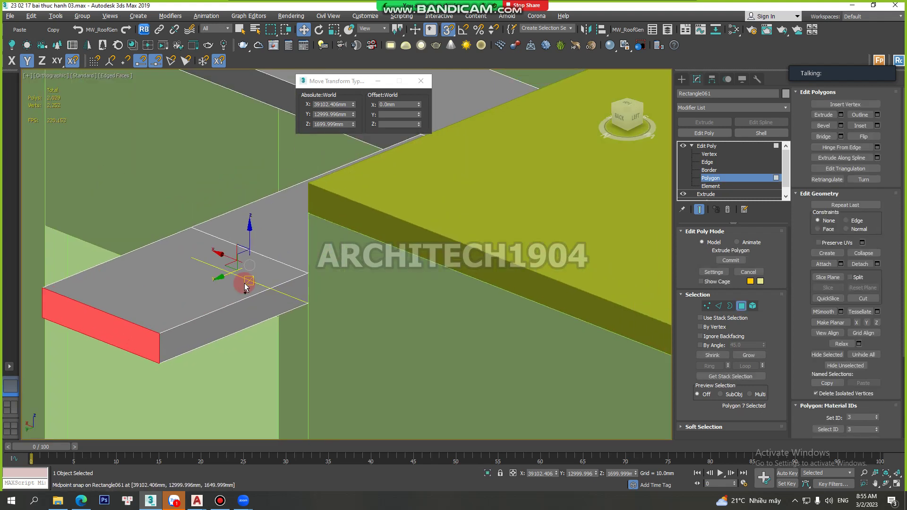
key("ctrl+z")
Isolate the slab and shift its end face 500 mm along world Y.
key("alt+q")
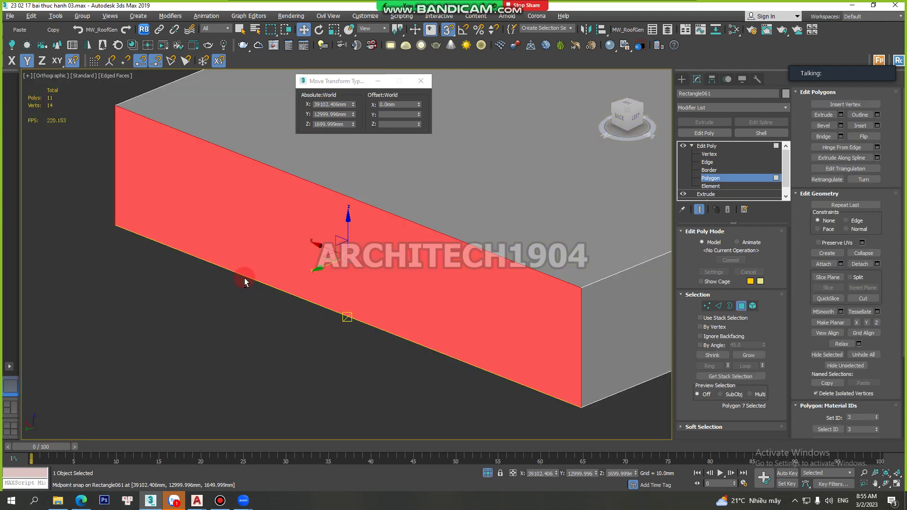
scroll(236, 274, "down", 3)
scroll(283, 284, "down", 3)
middle_click_drag(311, 287, 310, 319, "alt")
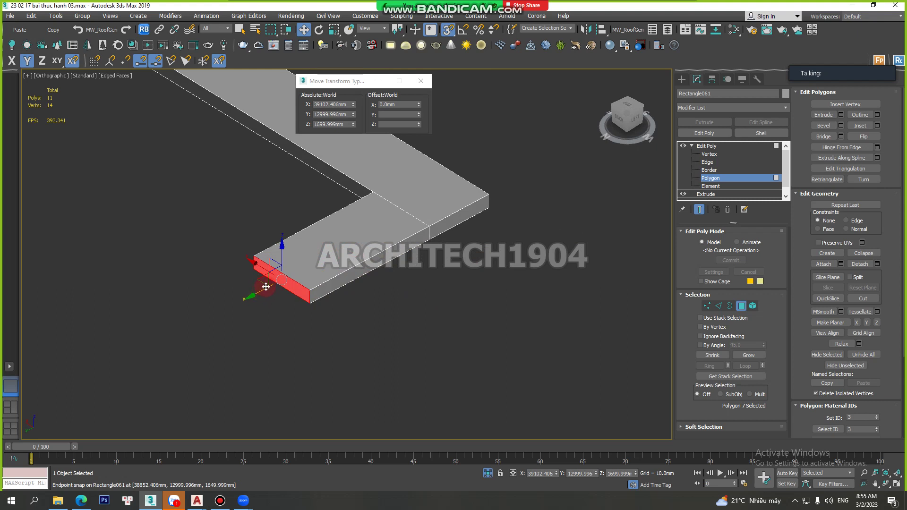
left_click(405, 114)
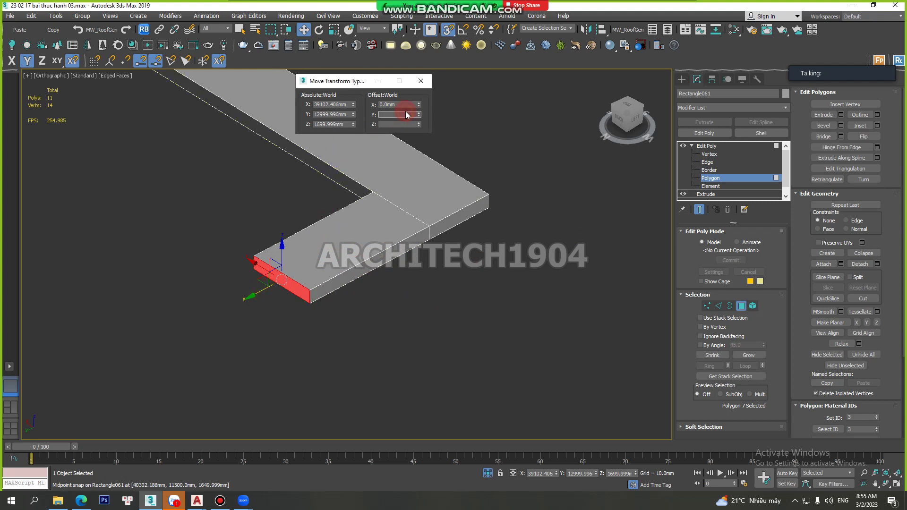
type("500")
key("Return")
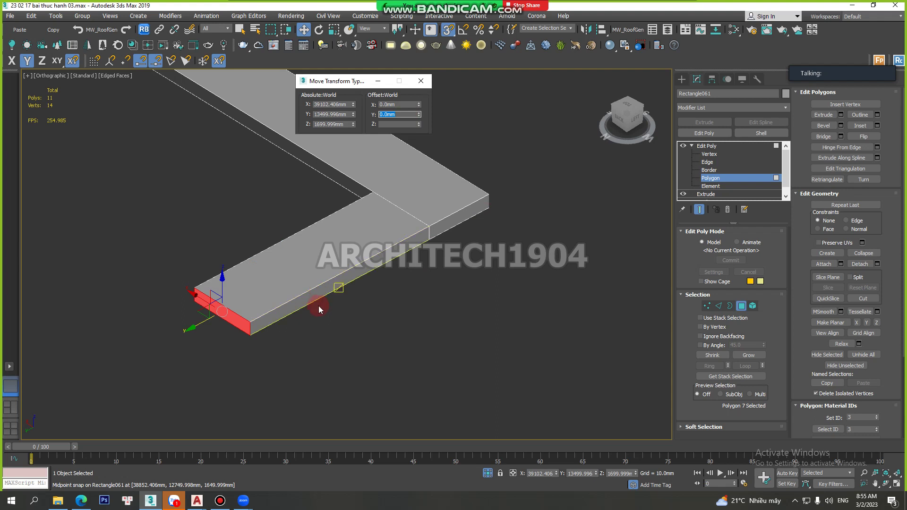
scroll(311, 291, "up", 2)
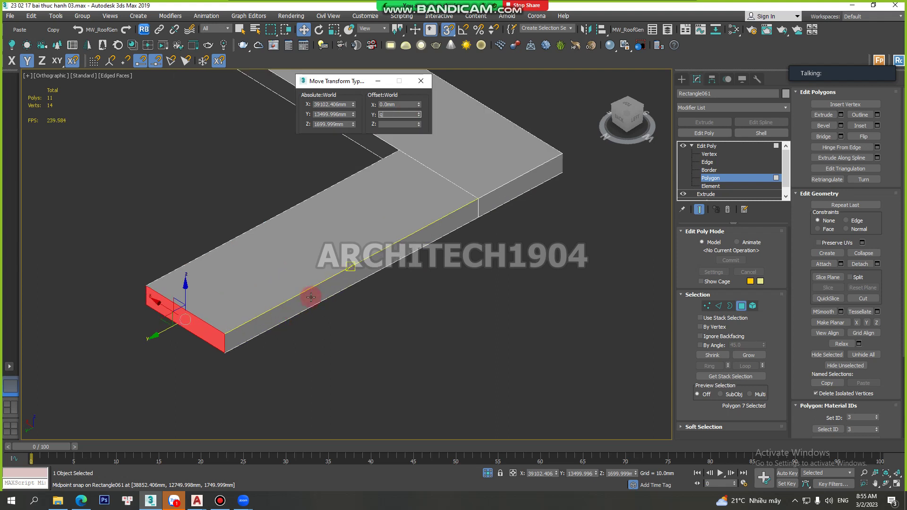
Connect the slab's top and bottom front edges with a new edge snapped to the corner.
left_click(708, 162)
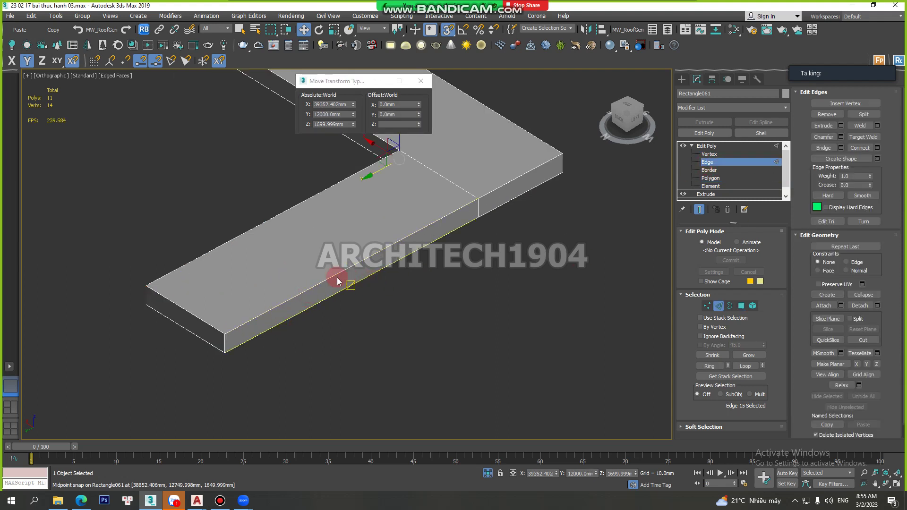
left_click(325, 280)
left_click(326, 297, "ctrl")
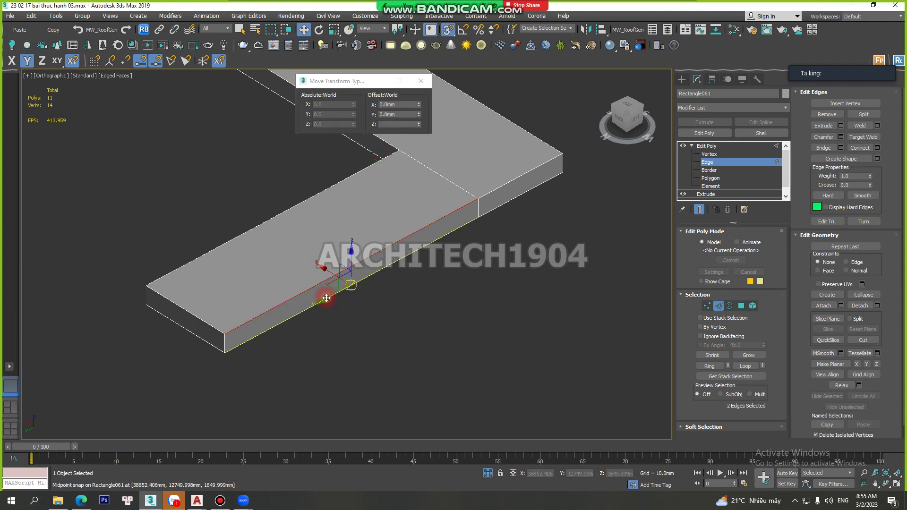
left_click(860, 148)
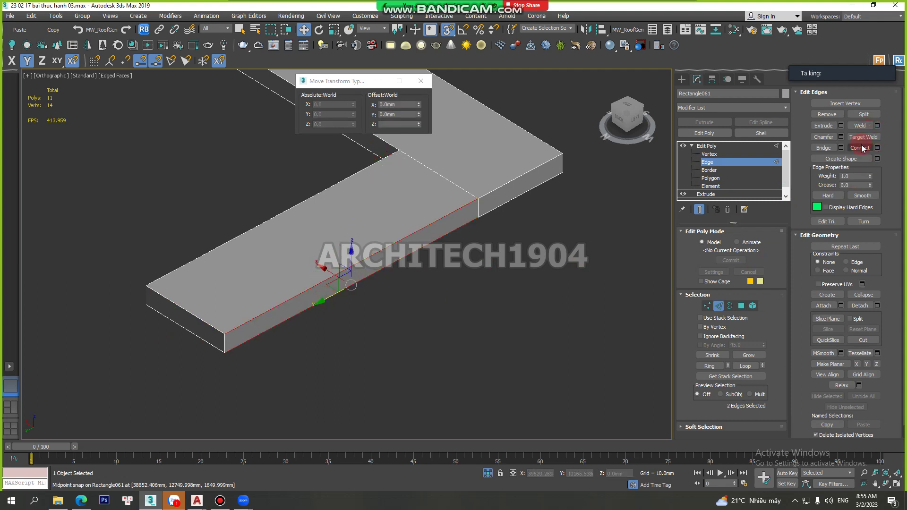
left_click_drag(332, 288, 231, 334)
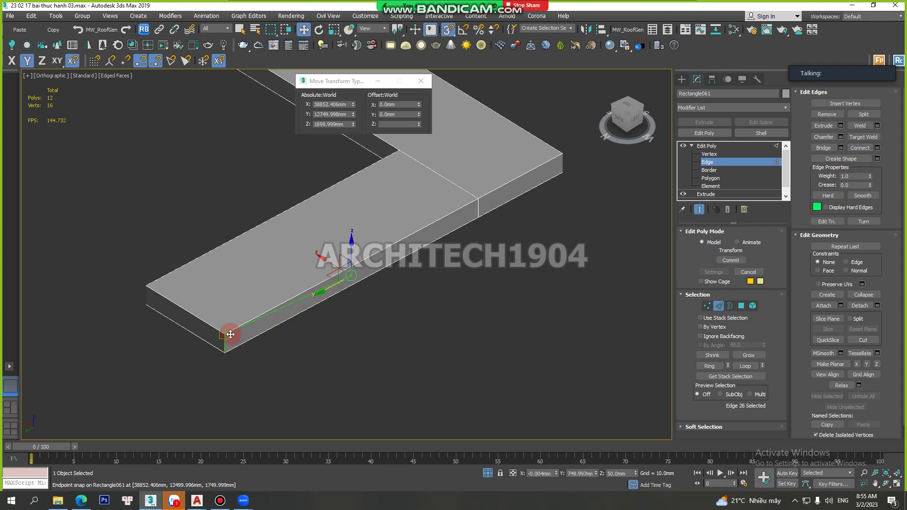
left_click(396, 149)
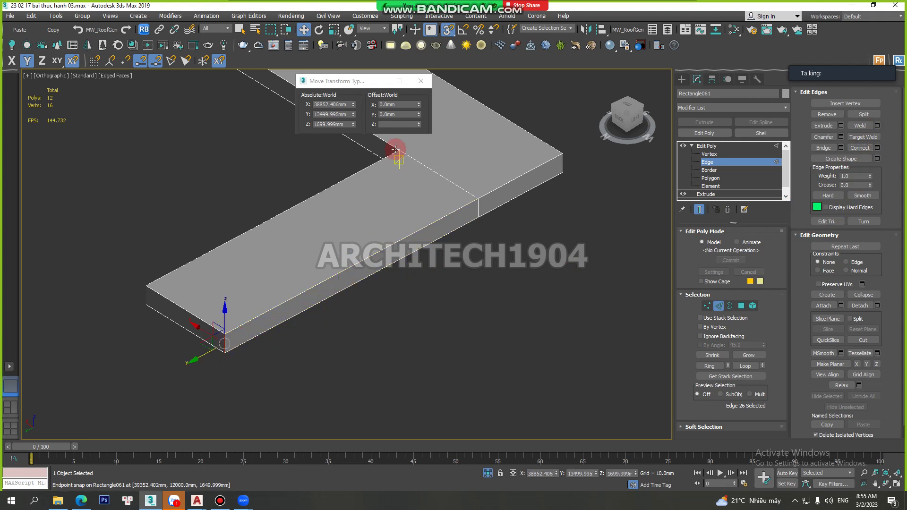
Offset the new edge 500 mm back along Y and select the new side face.
double_click(399, 115)
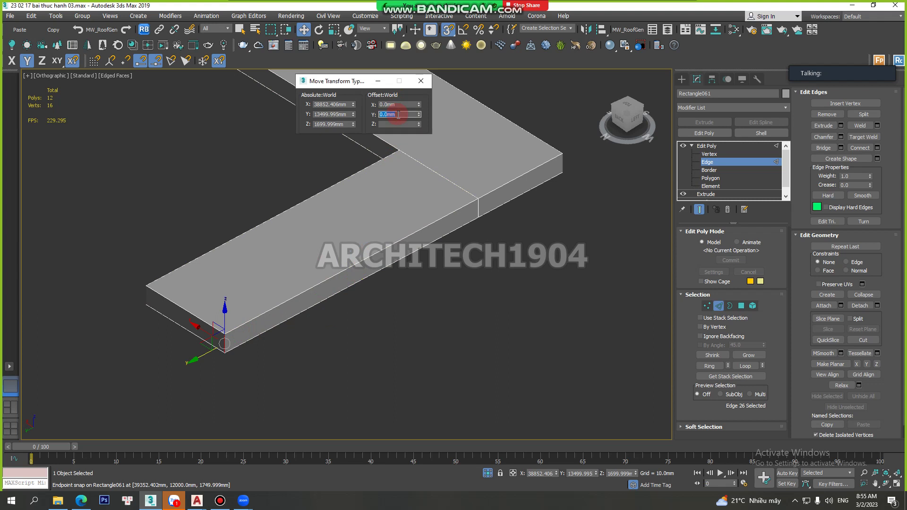
type("5")
key("BackSpace")
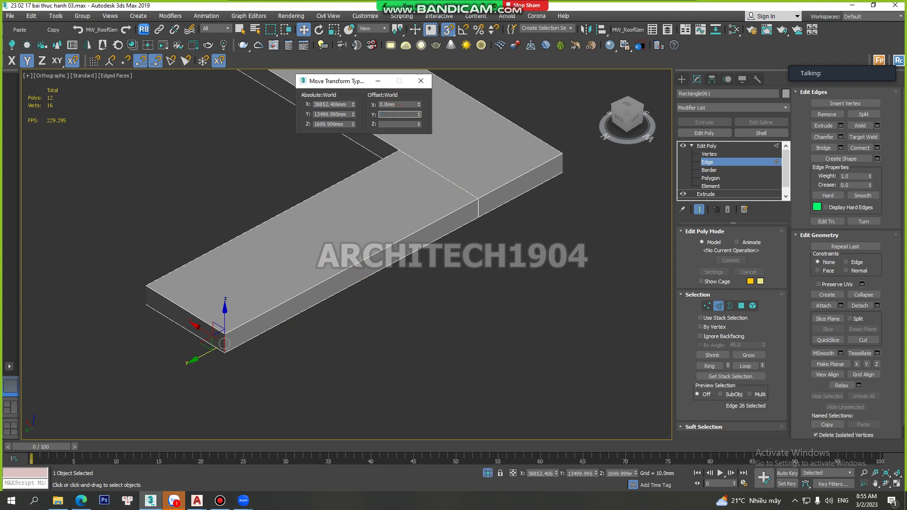
type("00")
key("Return")
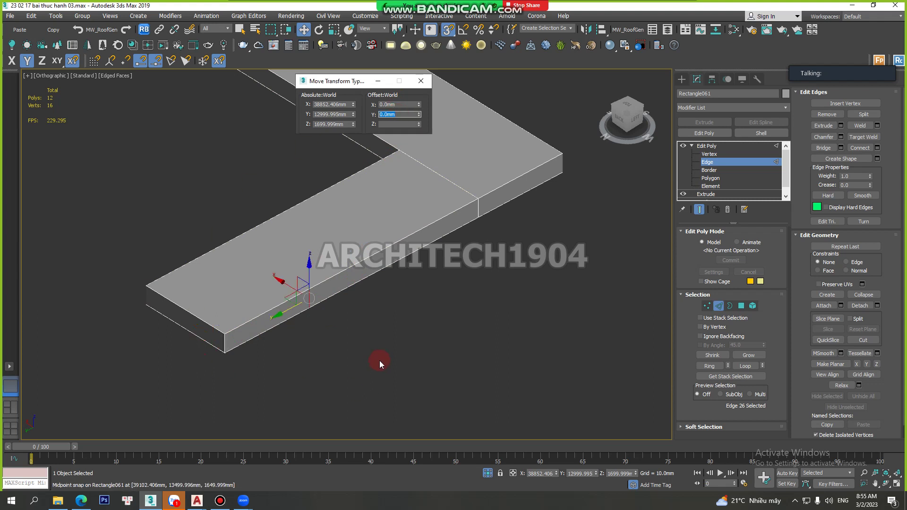
middle_click_drag(379, 361, 433, 296)
left_click(710, 178)
left_click(311, 265)
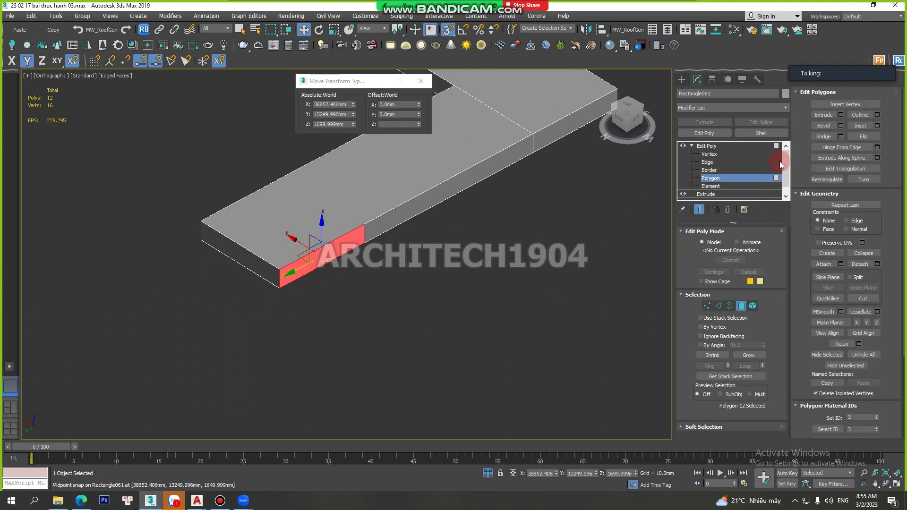
Try extruding the selected side face, then undo the extrusion.
left_click(841, 114)
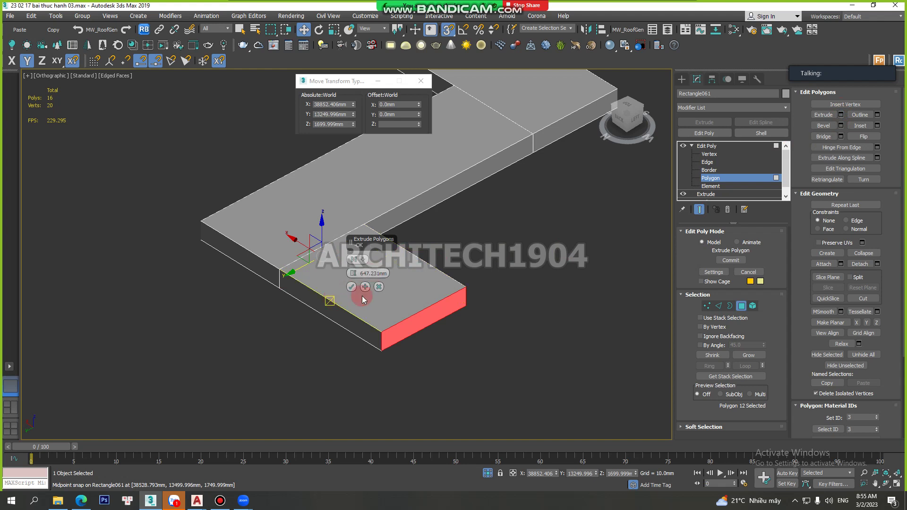
left_click(351, 287)
scroll(402, 324, "down", 6)
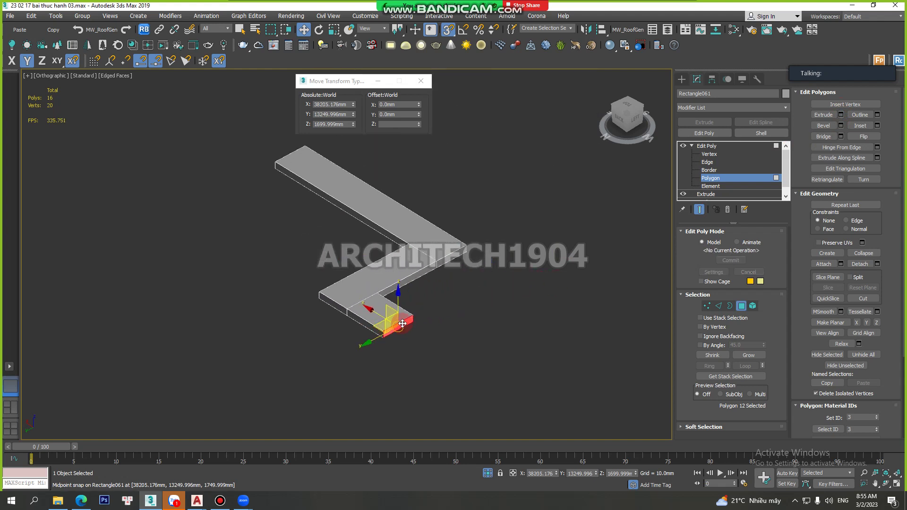
left_click_drag(404, 284, 404, 283, "shift")
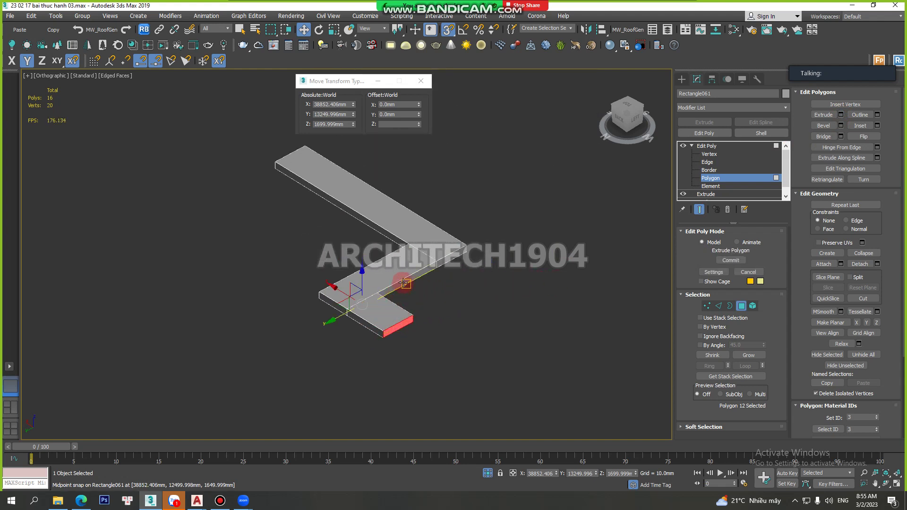
key("ctrl+z")
key("ctrl+z")
key("ctrl+z")
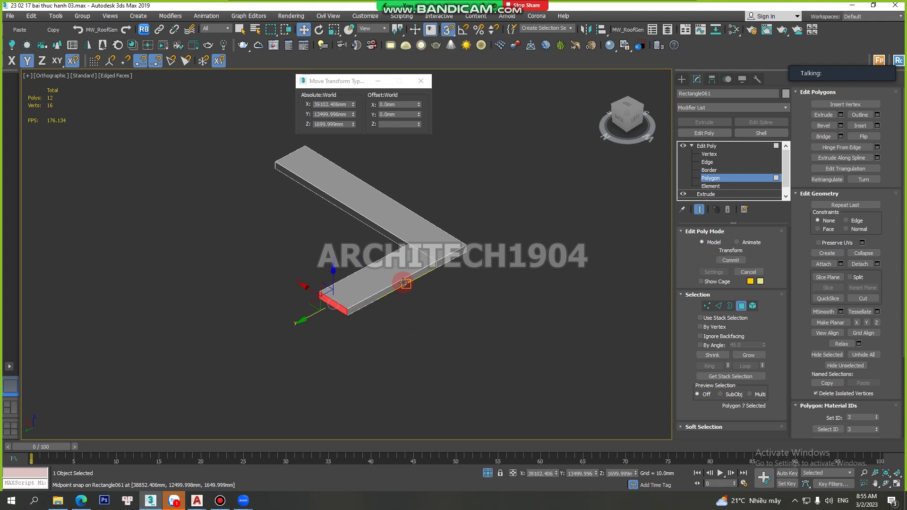
key("ctrl+z")
left_click(404, 284)
key("ctrl+z")
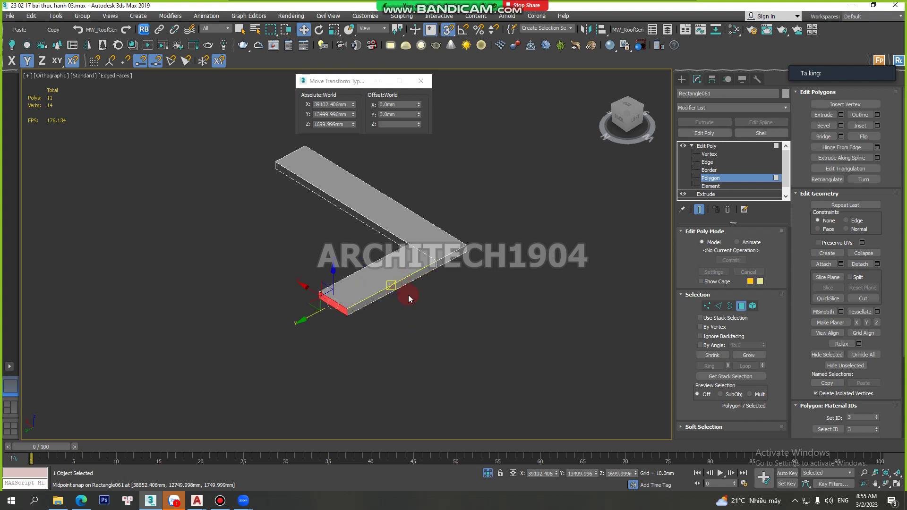
Extrude the slab's end face by 500 mm.
scroll(345, 347, "up", 3)
middle_click_drag(344, 340, 321, 332)
left_click(484, 477)
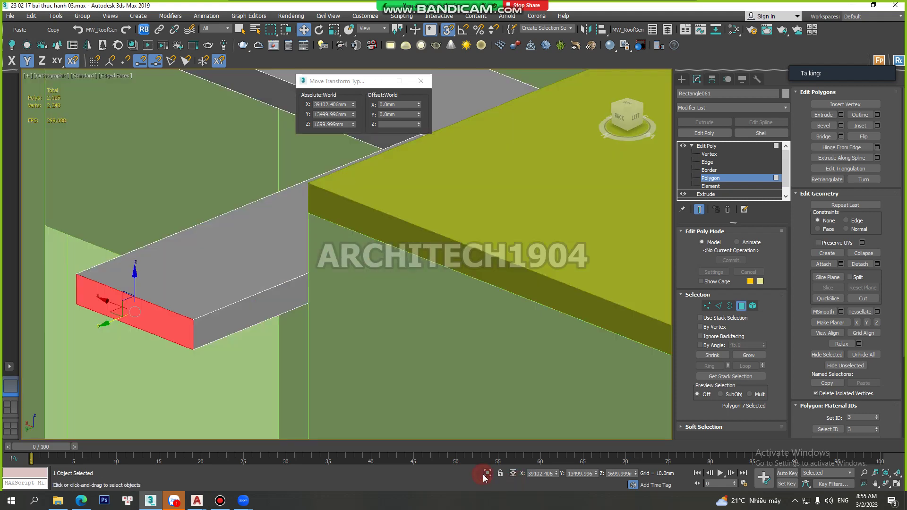
left_click(484, 476)
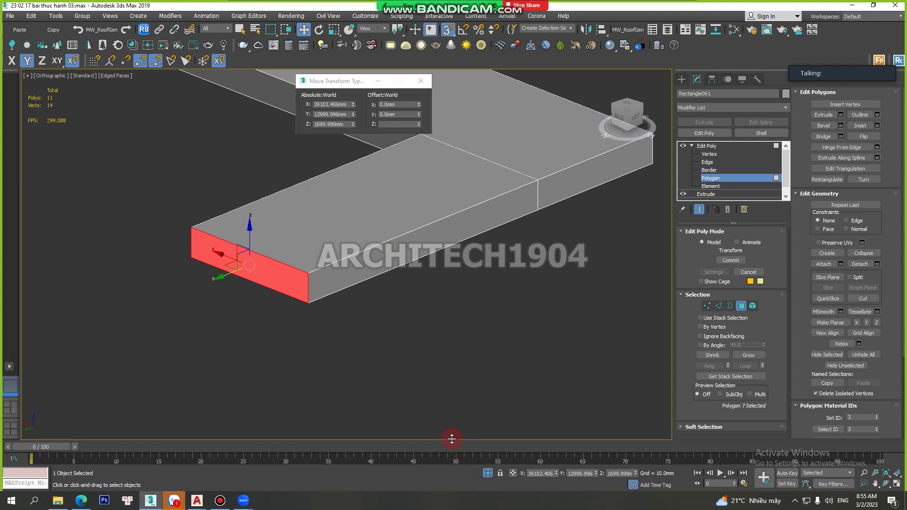
scroll(304, 300, "down", 2)
scroll(302, 313, "down", 2)
scroll(302, 314, "down", 2)
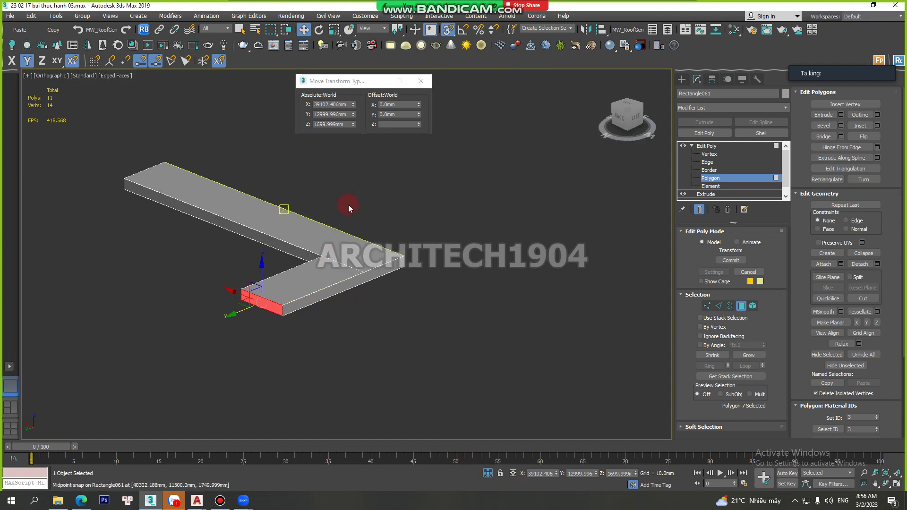
left_click(841, 115)
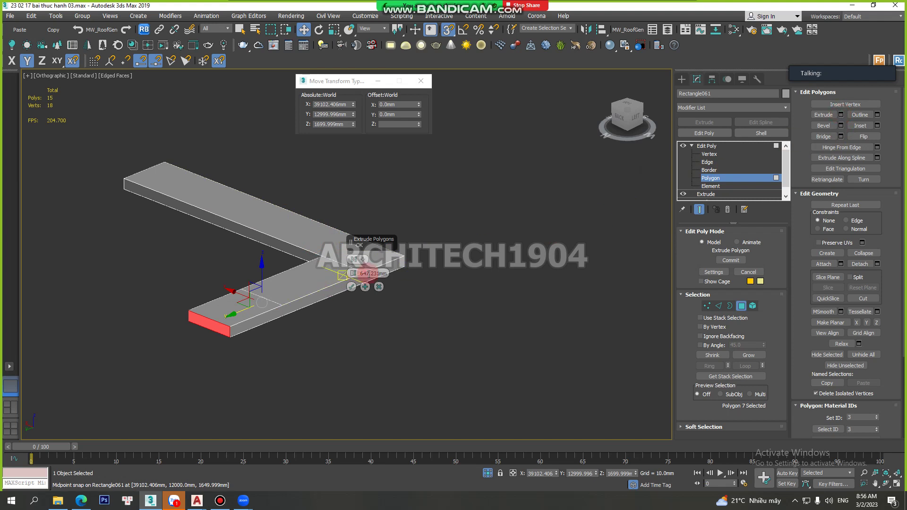
left_click(368, 274)
type("500")
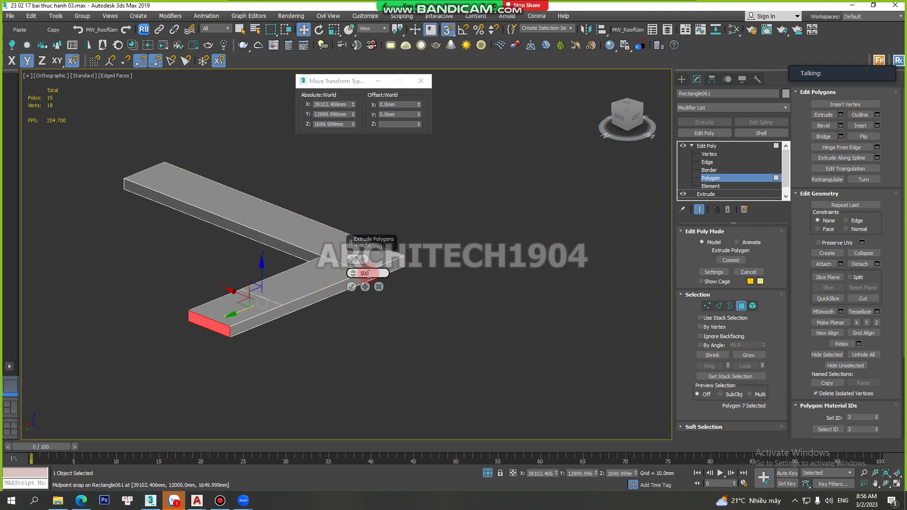
left_click(365, 288)
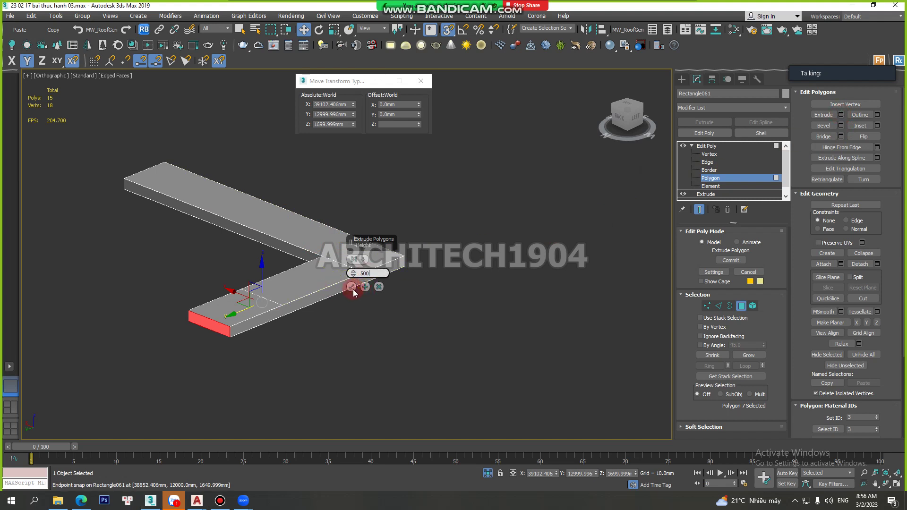
left_click(352, 286)
scroll(293, 304, "up", 3)
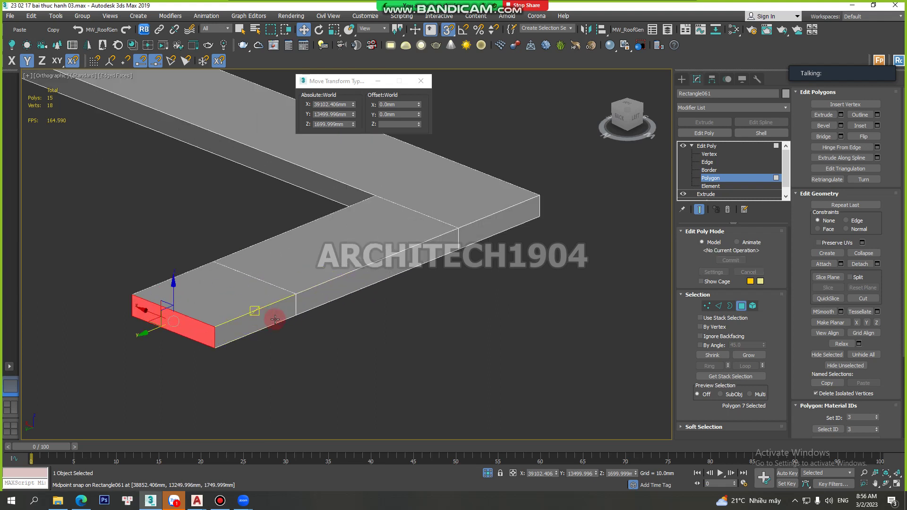
scroll(264, 314, "up", 3)
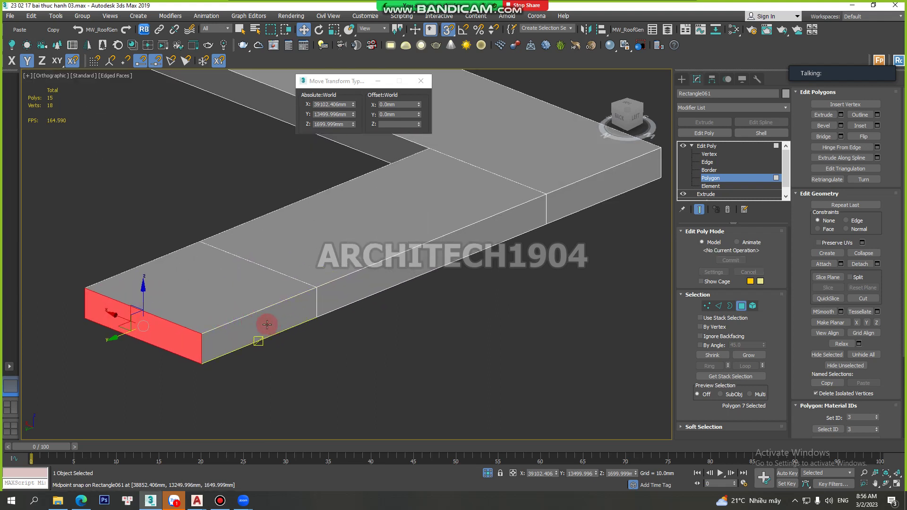
Extrude the second segment's front face by another 500 mm.
key("q")
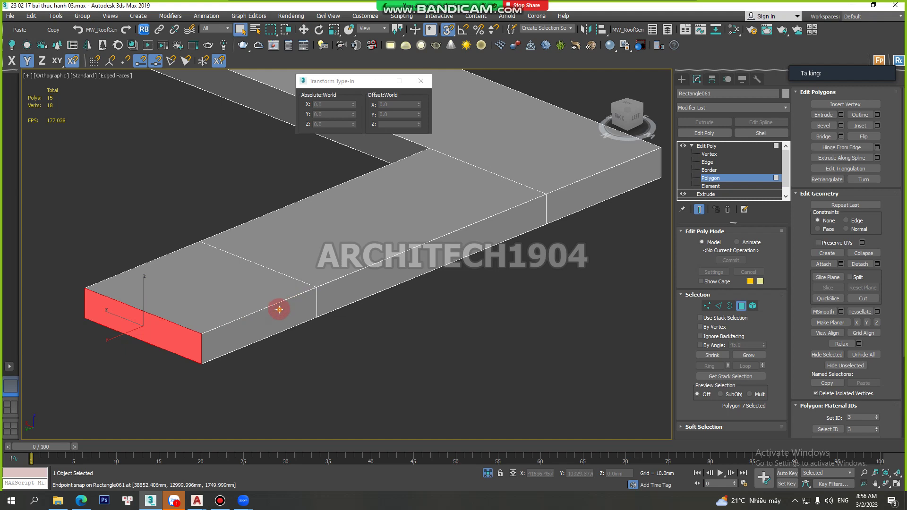
left_click(280, 309)
left_click(841, 115)
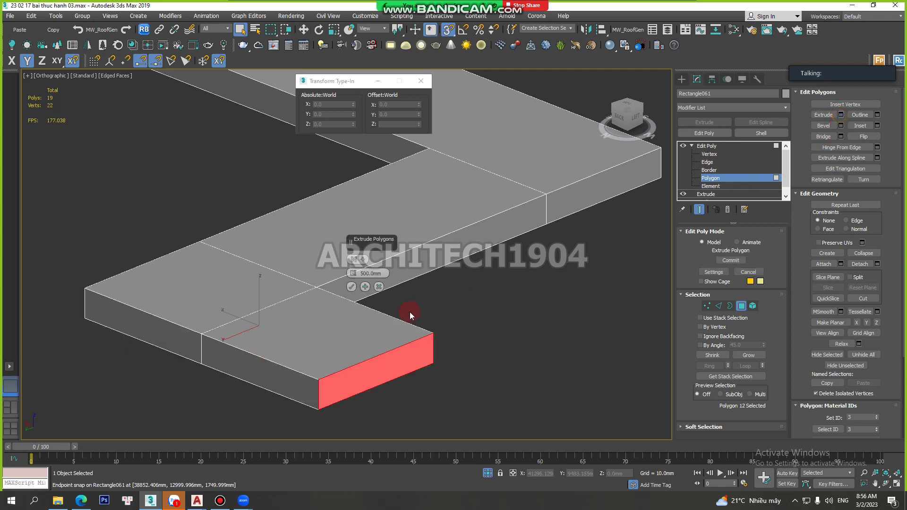
left_click(354, 287)
scroll(353, 286, "down", 2)
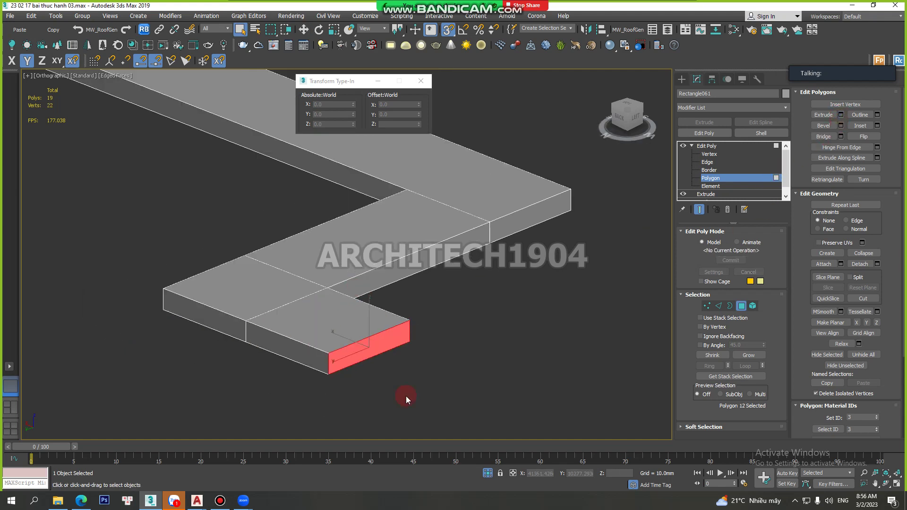
With the house shown, snap-move the ledge's end face along X to the endpoint beyond the roof slab.
left_click(479, 466)
scroll(265, 296, "down", 3)
scroll(257, 297, "down", 1)
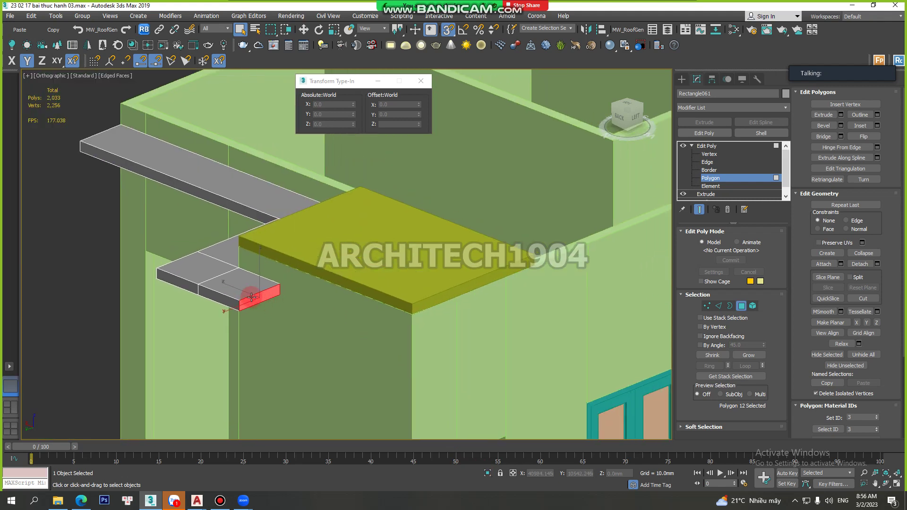
left_click(393, 116)
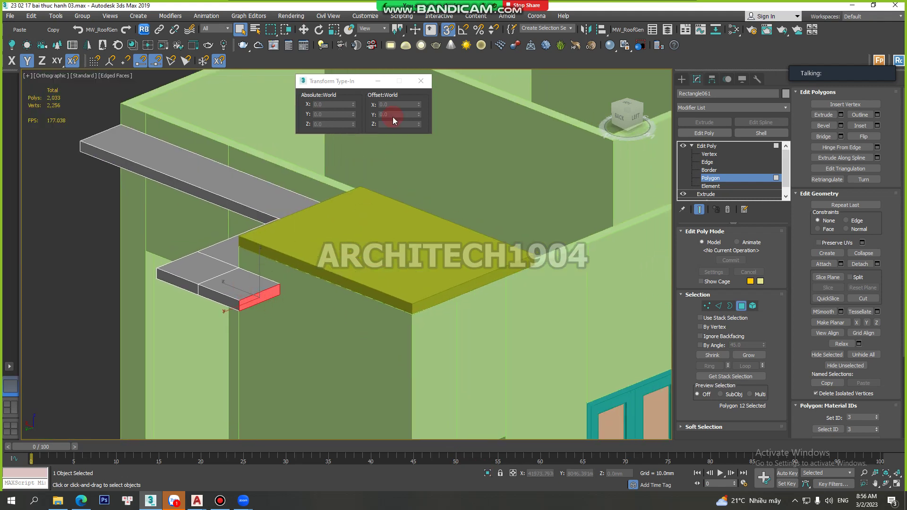
left_click(304, 29)
left_click_drag(227, 284, 411, 314)
scroll(307, 242, "down", 5)
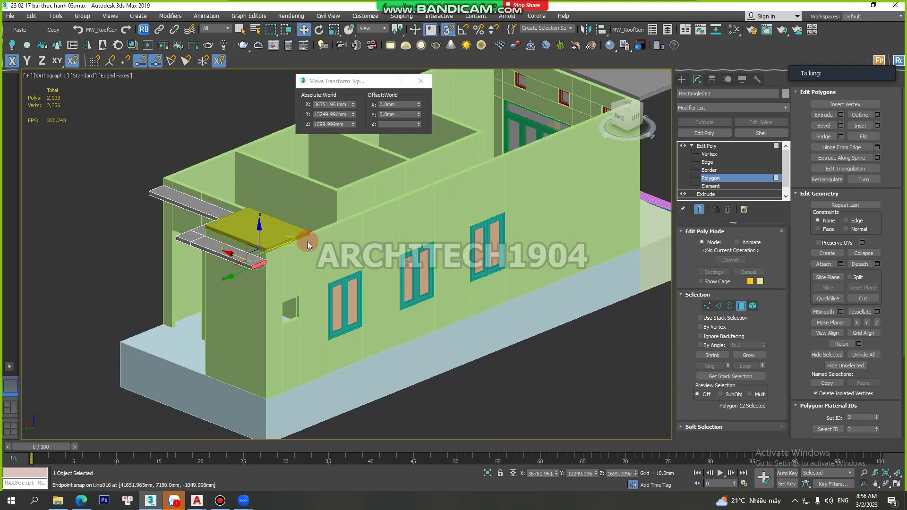
Return to object level and orbit around the house to inspect the L-shaped ledge.
left_click(706, 146)
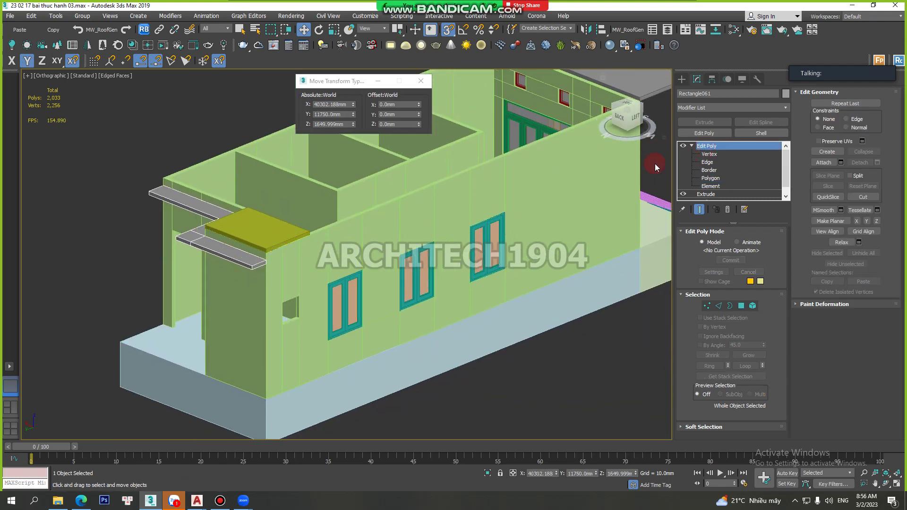
key("q")
middle_click_drag(136, 265, 270, 277, "alt")
scroll(269, 277, "up", 2)
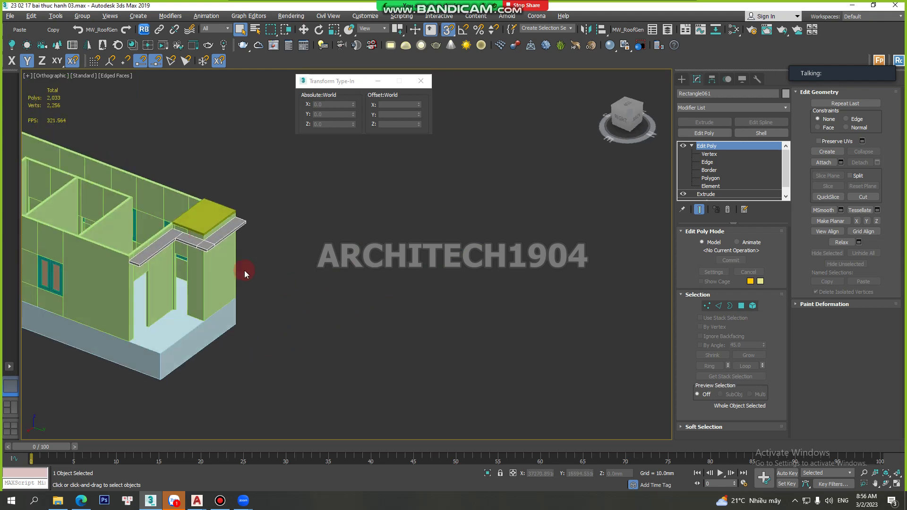
scroll(246, 269, "up", 4)
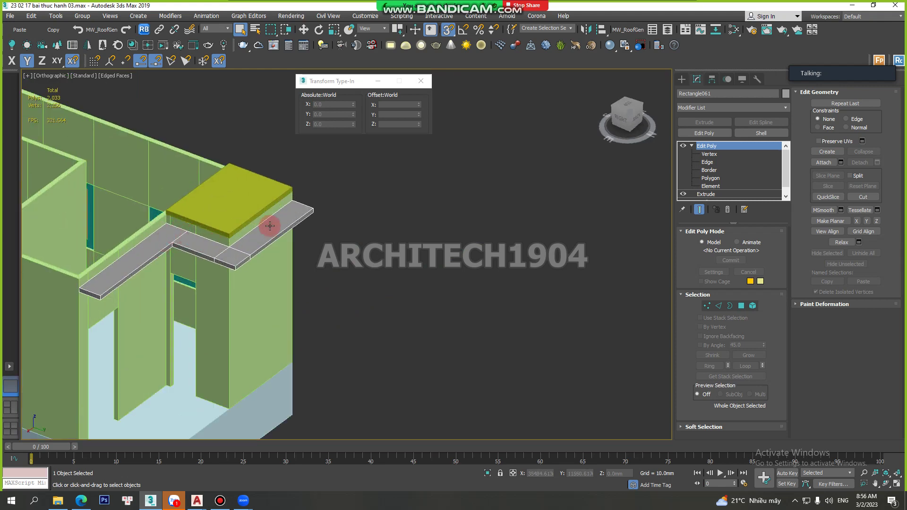
scroll(270, 225, "up", 1)
scroll(308, 227, "up", 1)
scroll(223, 247, "up", 1)
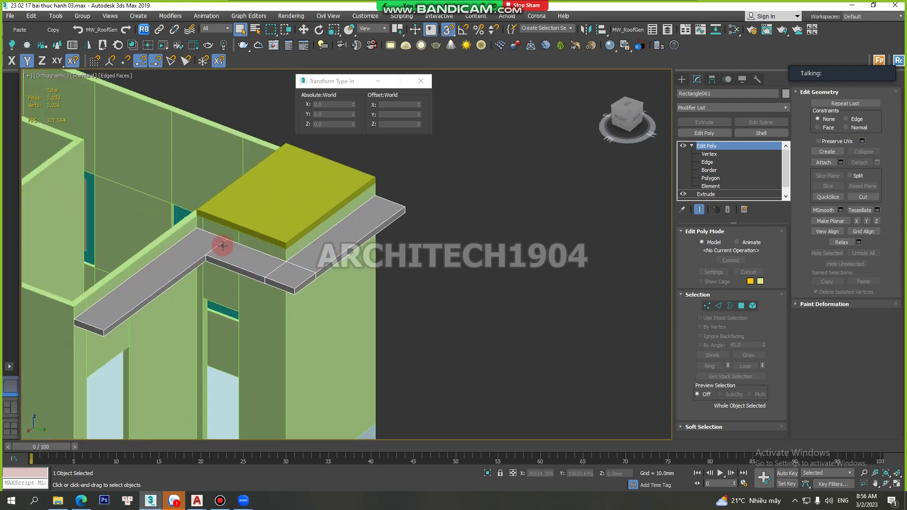
scroll(210, 251, "up", 2)
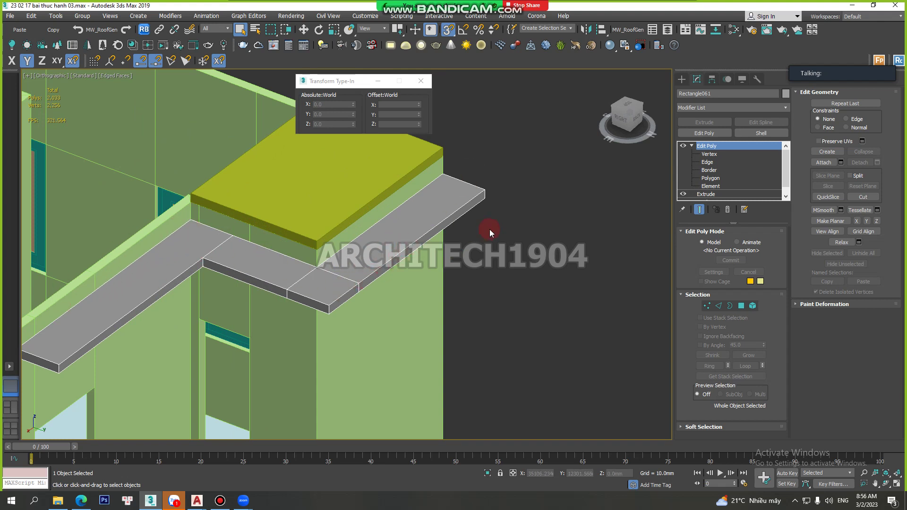
scroll(509, 231, "down", 1)
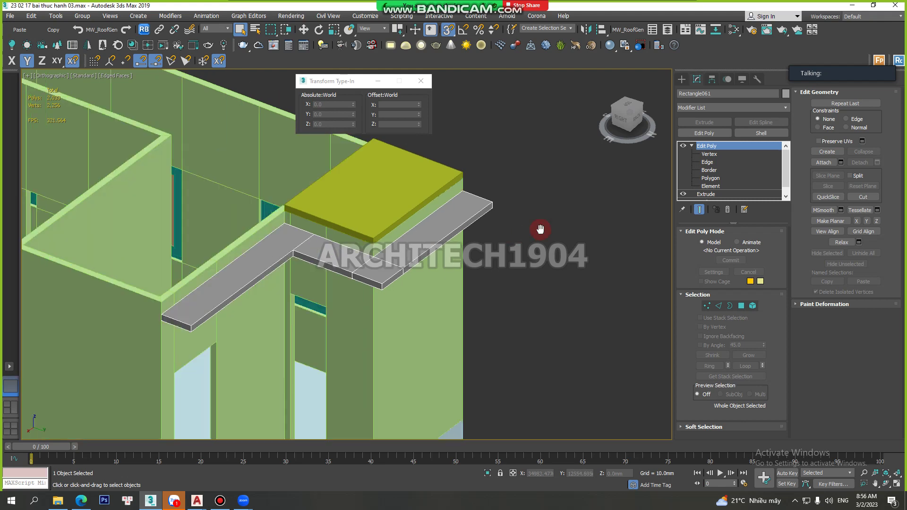
scroll(302, 277, "up", 1)
scroll(302, 278, "up", 1)
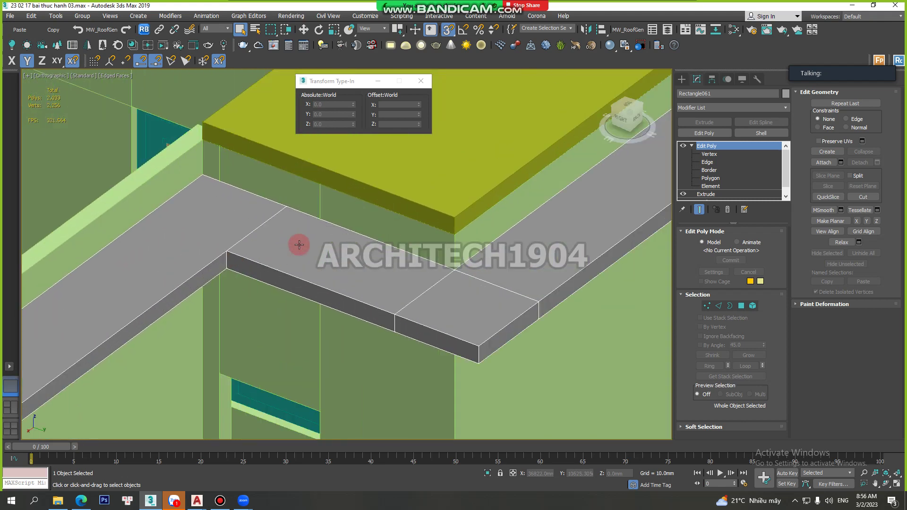
scroll(293, 248, "up", 1)
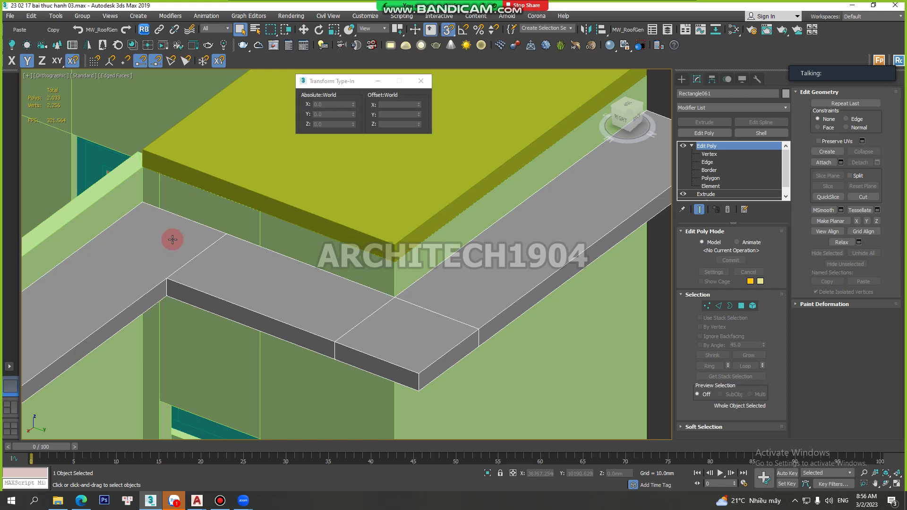
mouse_move(370, 265)
middle_mouse_down()
mouse_move(486, 243)
mouse_move(543, 212)
middle_mouse_up()
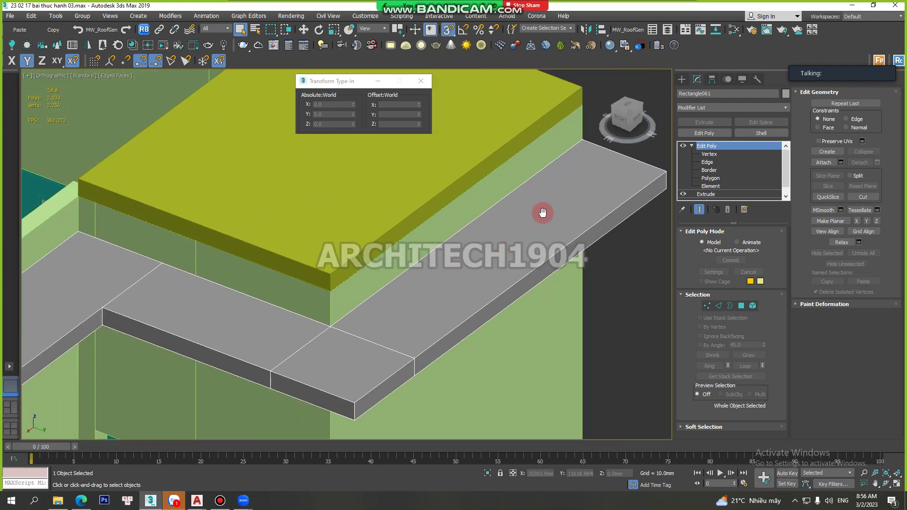
scroll(548, 206, "down", 3)
scroll(290, 251, "down", 2)
scroll(241, 253, "up", 2)
scroll(342, 243, "up", 2)
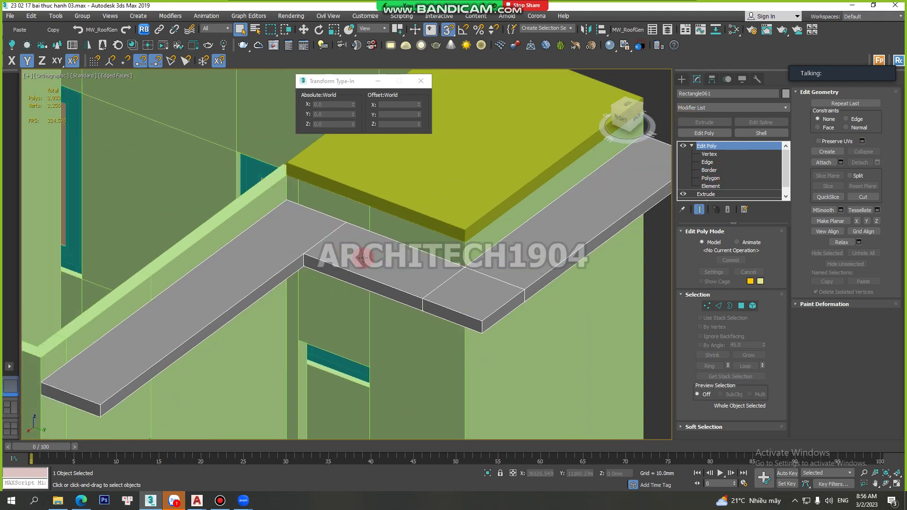
scroll(411, 258, "down", 4)
scroll(462, 196, "up", 2)
scroll(456, 202, "down", 2)
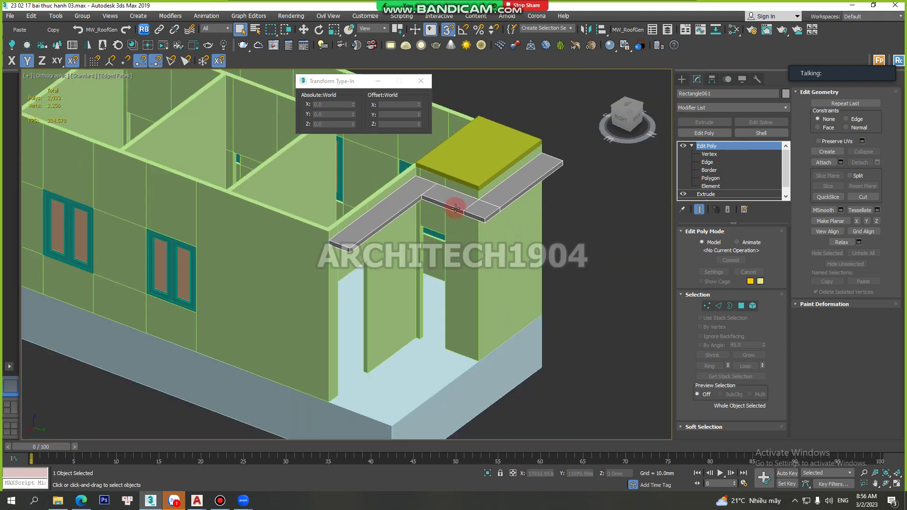
scroll(459, 221, "down", 1)
middle_click_drag(460, 221, 420, 287, "alt")
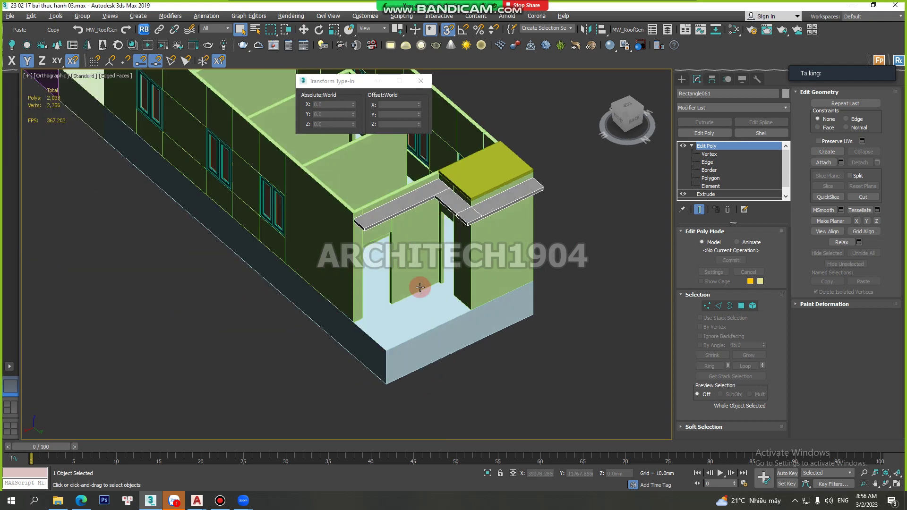
left_click(221, 501)
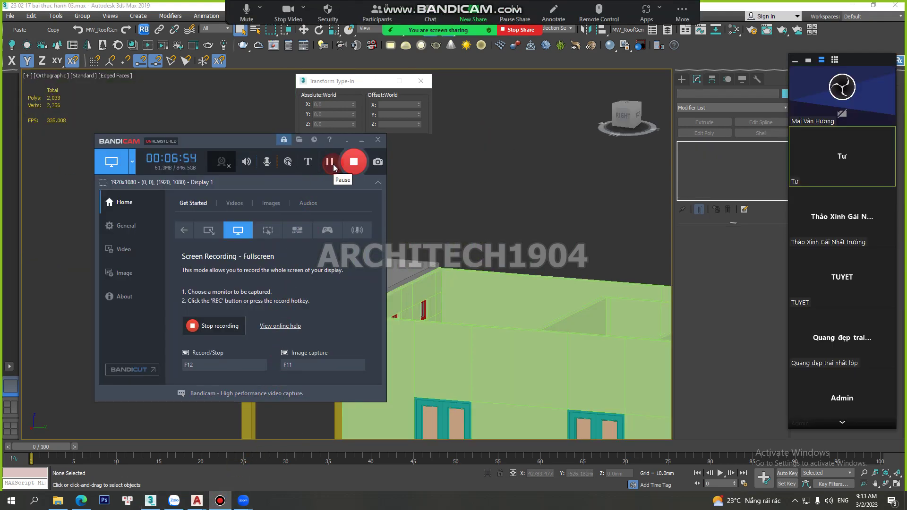
Back in 3ds Max, orbit into the house and select the outer wall object Line016.
left_click(483, 189)
scroll(302, 169, "down", 2)
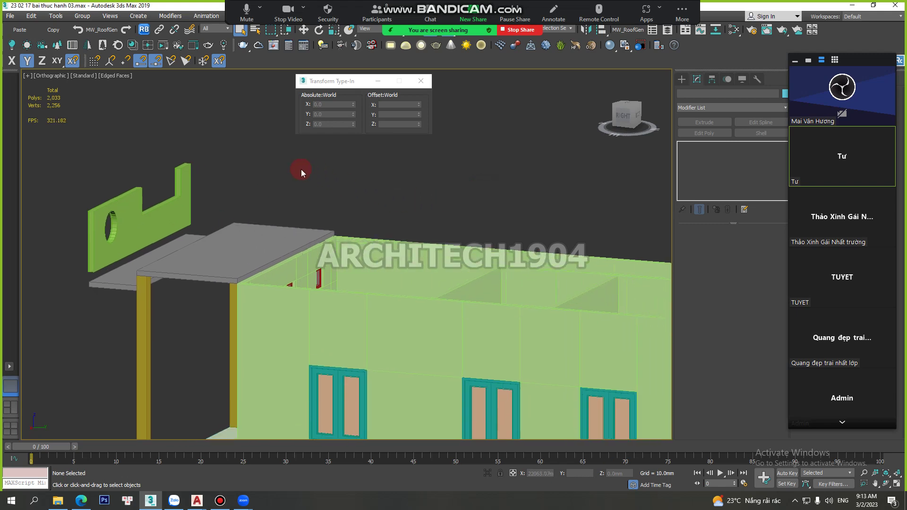
scroll(300, 186, "down", 2)
mouse_move(297, 186)
middle_mouse_down("alt")
mouse_move(318, 233)
mouse_move(411, 239)
mouse_move(378, 226)
mouse_move(253, 260)
mouse_move(203, 259)
mouse_move(180, 227)
mouse_move(194, 251)
mouse_move(352, 281)
mouse_move(291, 279)
mouse_move(293, 263)
mouse_move(308, 270)
mouse_move(293, 269)
middle_mouse_up("alt")
scroll(365, 239, "up", 2)
scroll(391, 237, "down", 2)
scroll(379, 226, "up", 2)
left_click(312, 273)
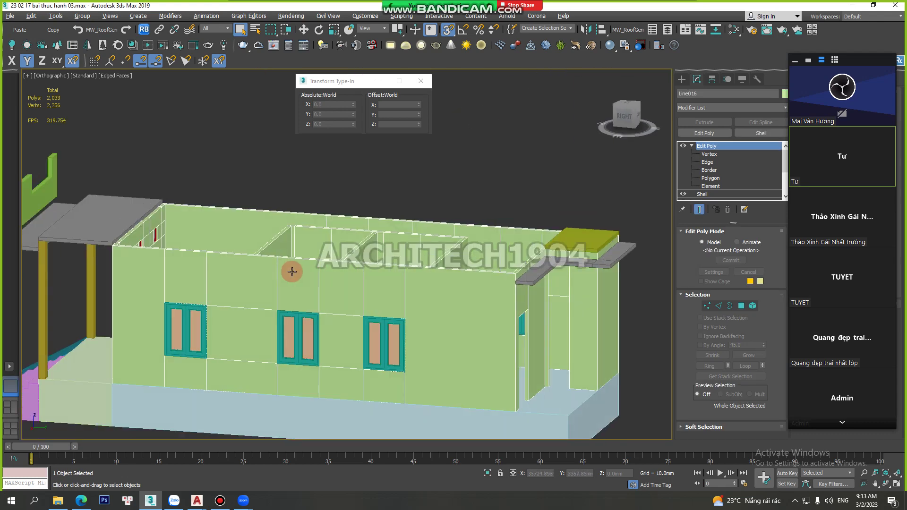
At Vertex level in a side elevation, window-select Line016's 76 wall-top vertices.
left_click(710, 156)
middle_click_drag(530, 277, 520, 277, "alt")
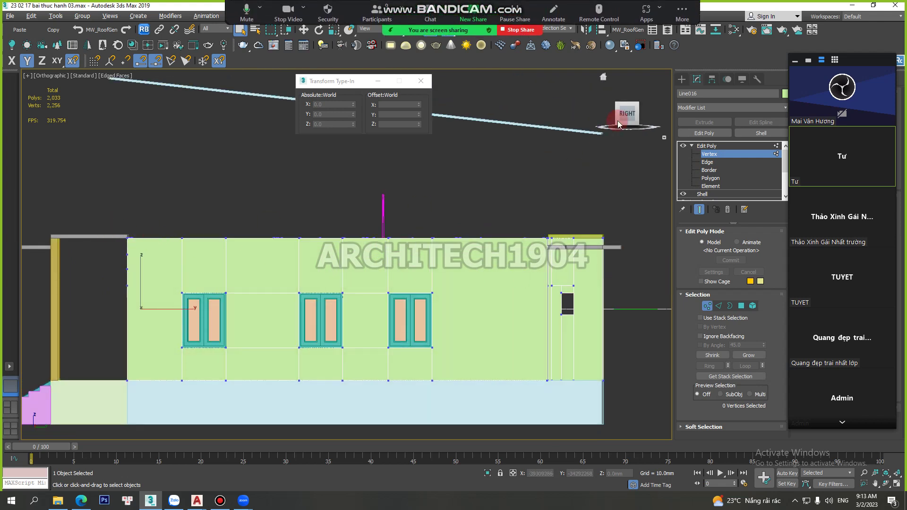
left_click_drag(266, 234, 617, 242)
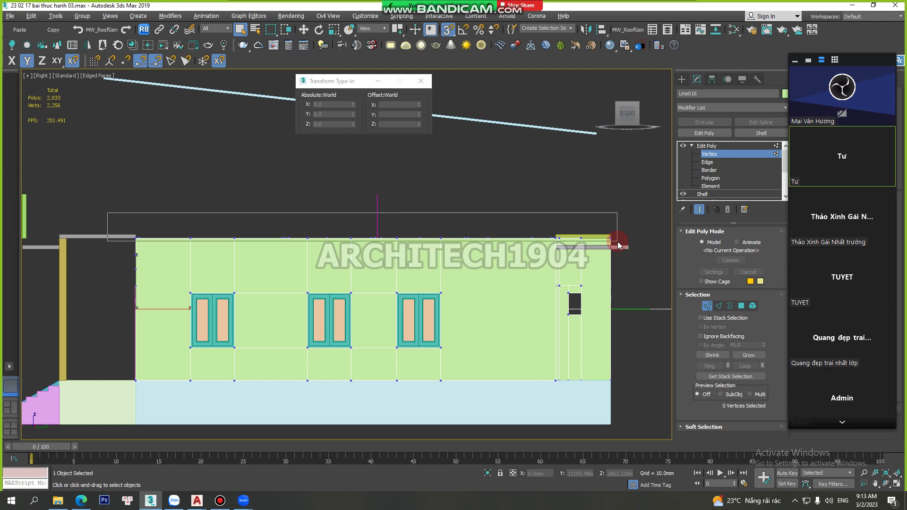
left_click_drag(617, 242, 617, 242)
scroll(122, 254, "up", 2)
mouse_move(121, 254)
middle_mouse_down("alt")
mouse_move(197, 257)
mouse_move(203, 283)
mouse_move(189, 288)
mouse_move(232, 194)
mouse_move(222, 238)
middle_mouse_up("alt")
scroll(232, 195, "up", 2)
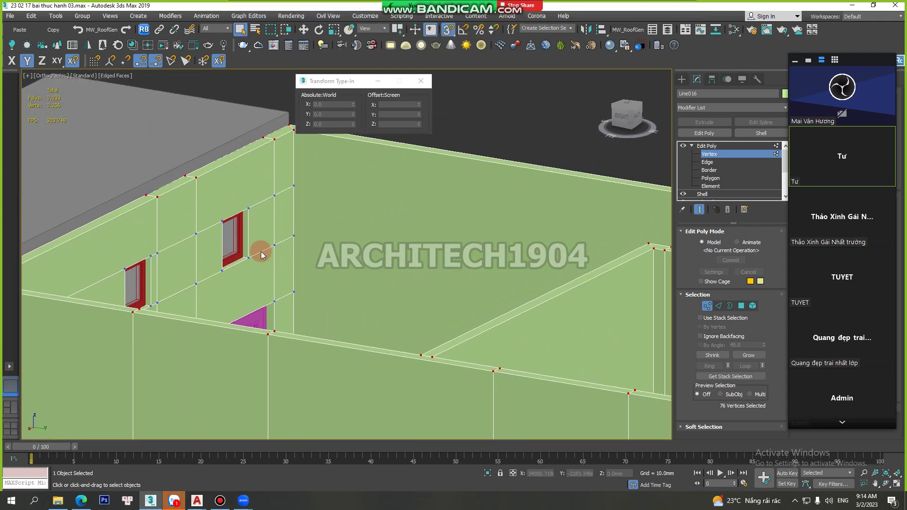
In the side view with wireframe, window-select all wall-top vertices including hidden ones.
scroll(249, 237, "down", 3)
mouse_move(249, 237)
middle_mouse_down("alt")
mouse_move(241, 258)
mouse_move(338, 279)
mouse_move(342, 272)
middle_mouse_up("alt")
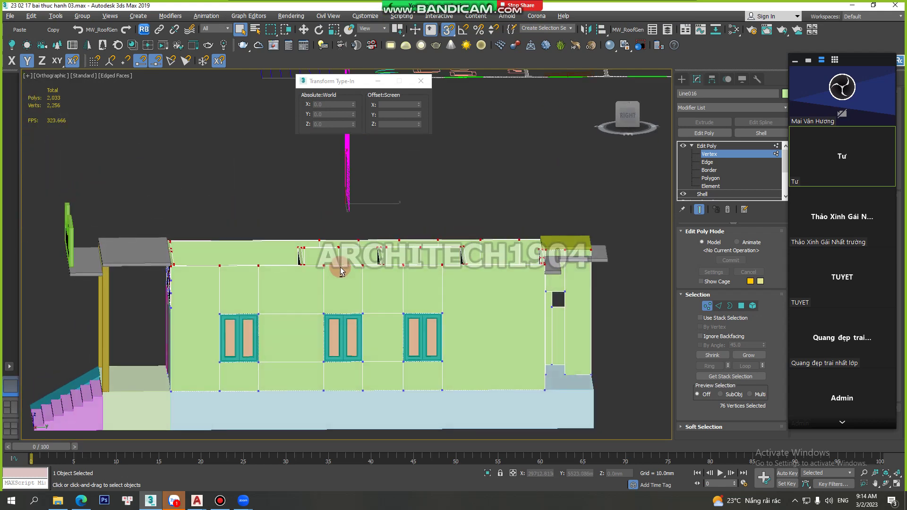
left_click(622, 116)
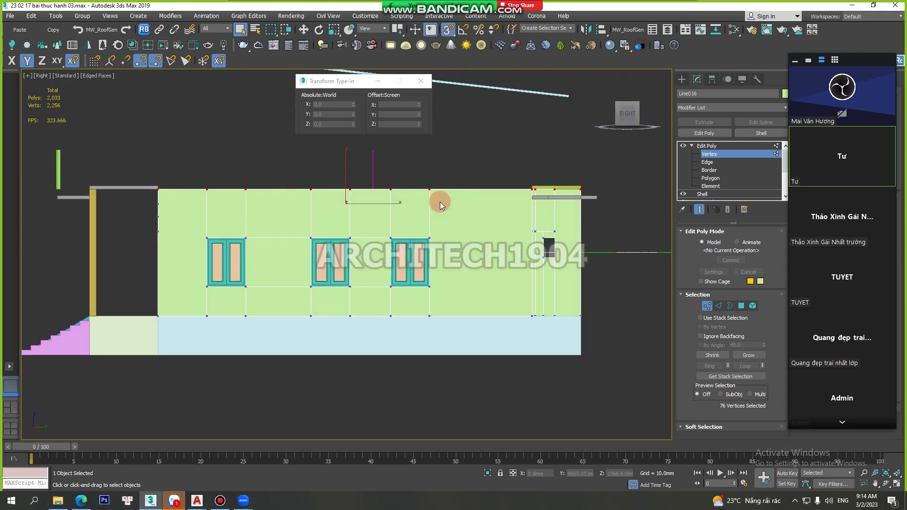
middle_click_drag(439, 204, 429, 221)
key("F3")
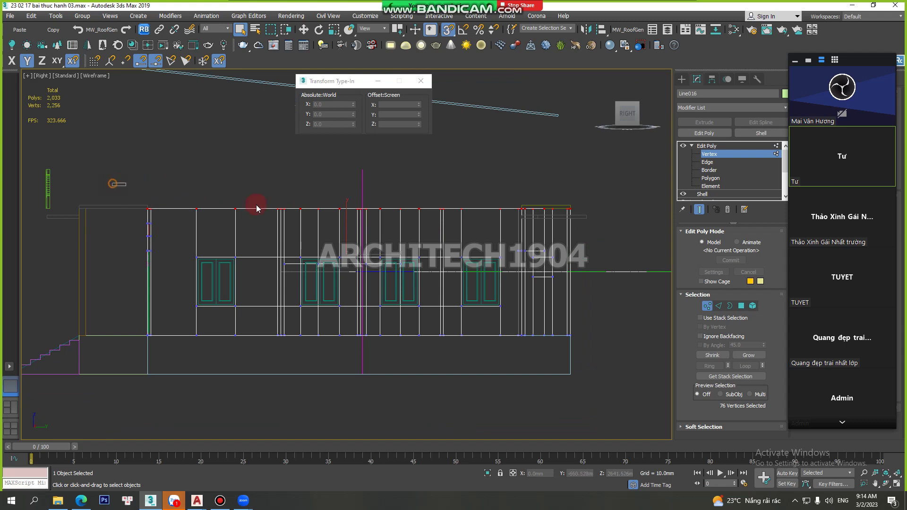
left_click_drag(256, 205, 600, 214)
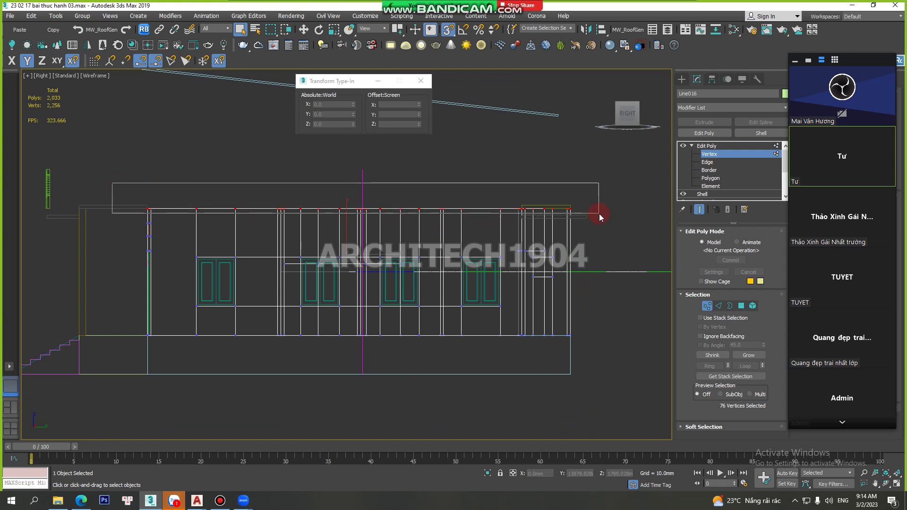
scroll(147, 210, "up", 5)
key("F3")
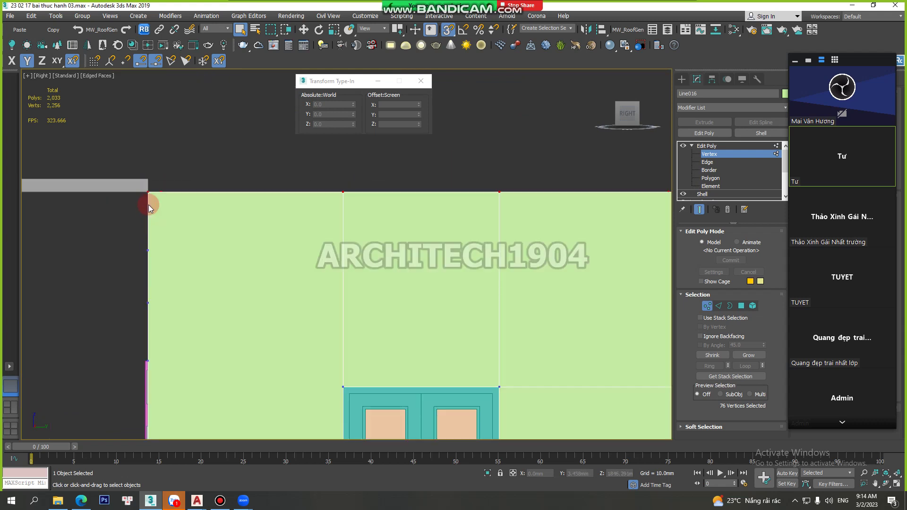
key("F3")
key("F3")
scroll(151, 203, "down", 4)
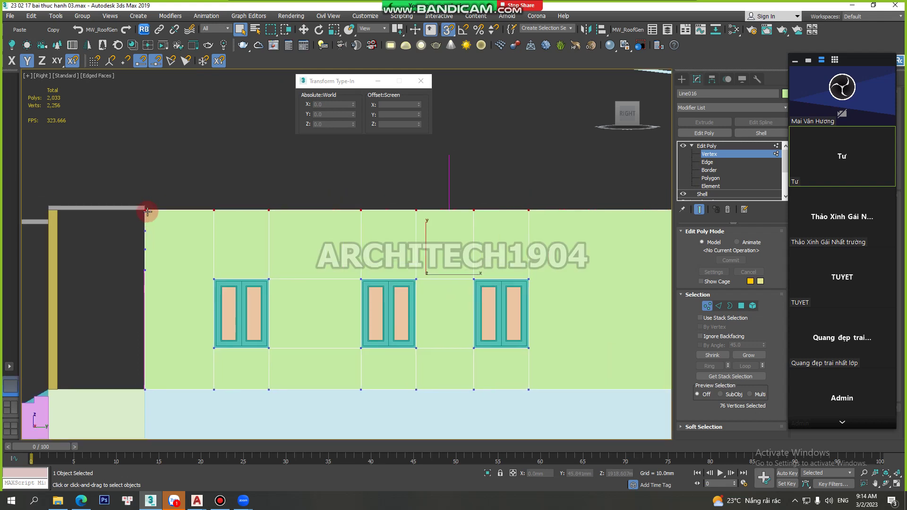
scroll(165, 215, "up", 1)
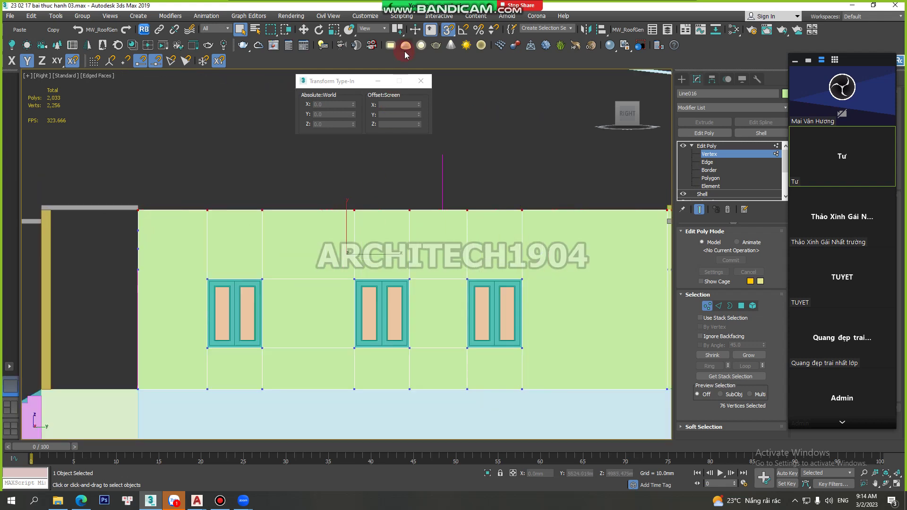
Snap-move the wall-top vertices up from Z 1950 to the 2050 mm ledge height.
left_click(304, 29)
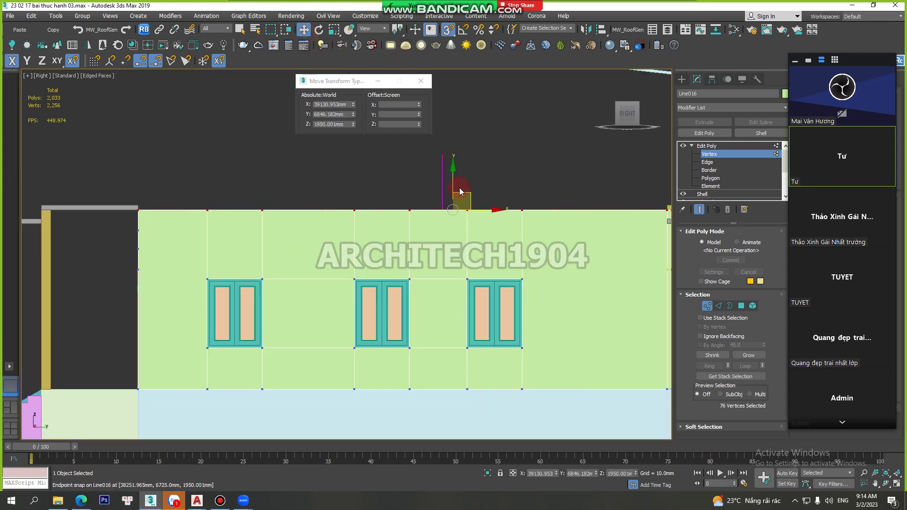
left_click_drag(153, 208, 135, 206)
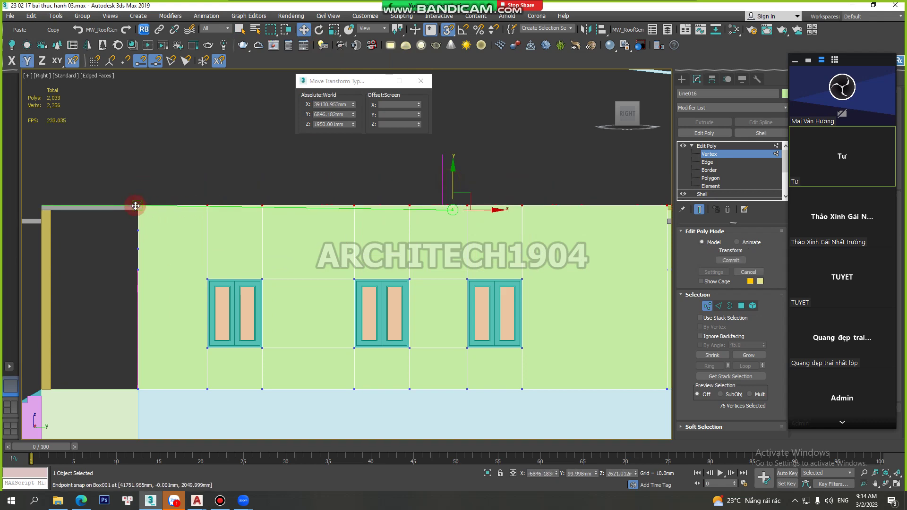
middle_click_drag(158, 197, 149, 228, "alt")
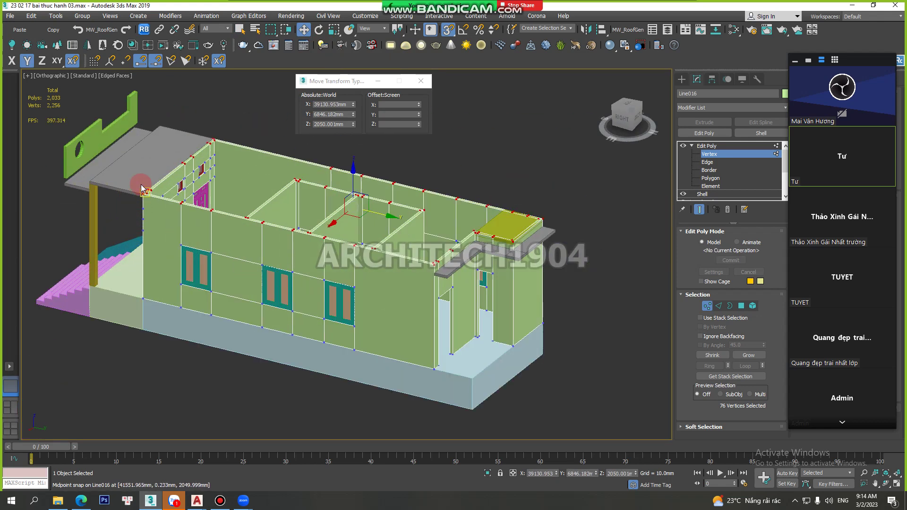
scroll(149, 228, "up", 2)
scroll(214, 198, "up", 1)
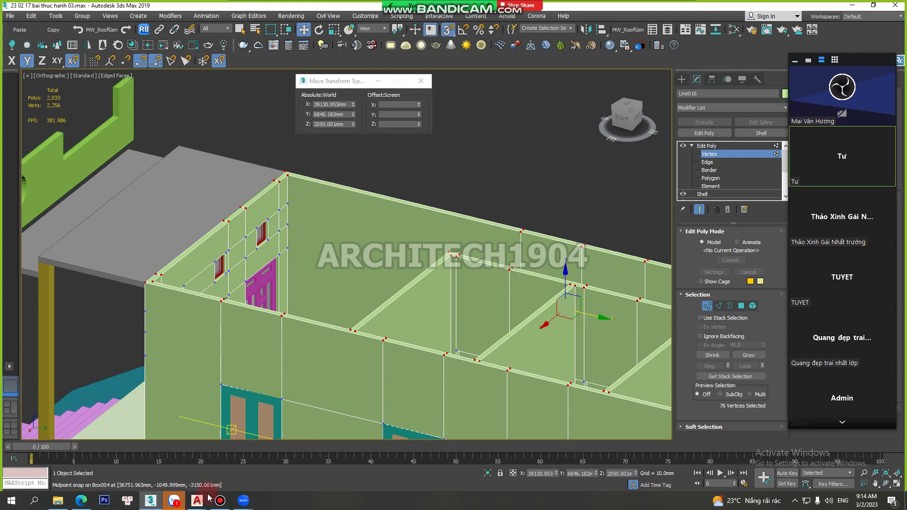
In AutoCAD, zoom to section B-B showing the 1200 parapet and +3.900 level, and select it.
mouse_move(197, 500)
left_click(161, 465)
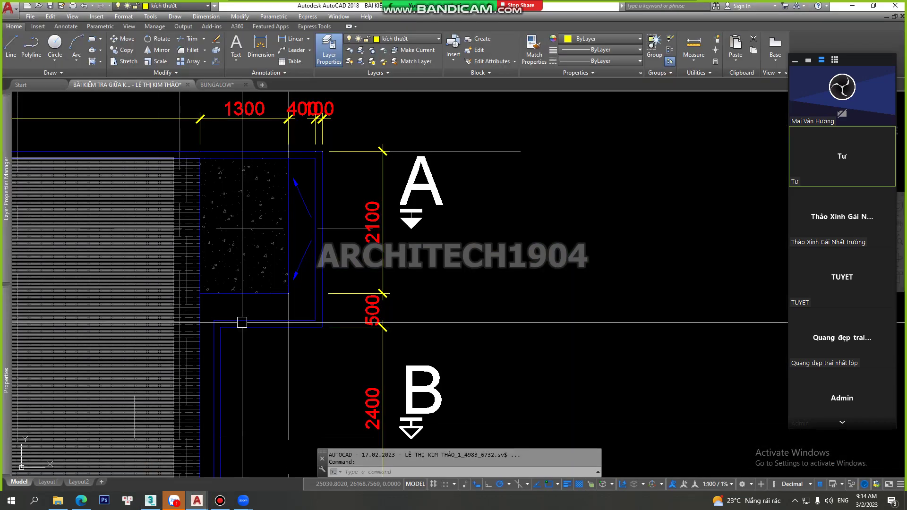
scroll(368, 284, "down", 1)
scroll(283, 265, "down", 2)
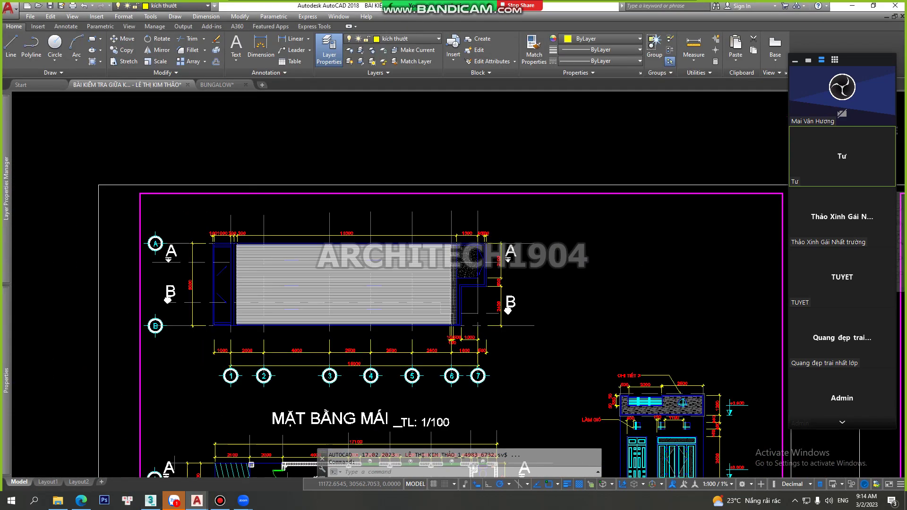
scroll(296, 235, "down", 1)
middle_click_drag(296, 235, 151, 231)
scroll(297, 226, "up", 3)
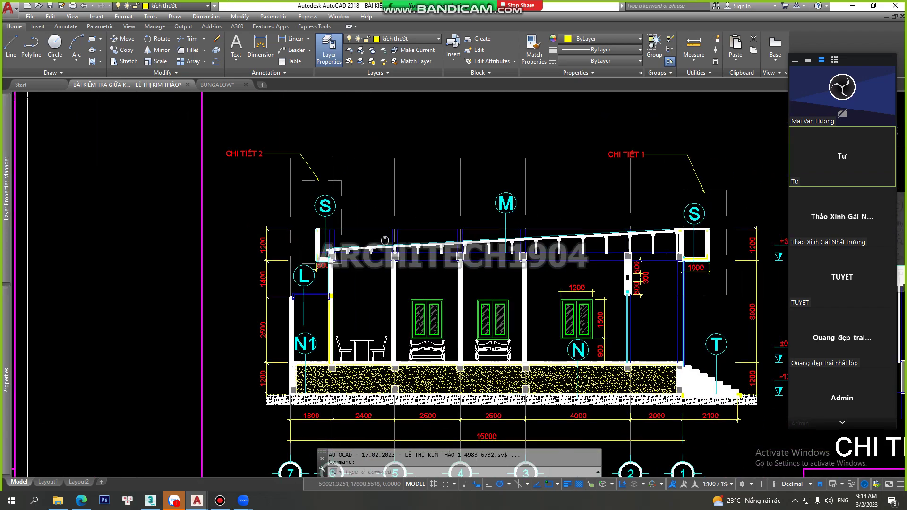
left_click(296, 226)
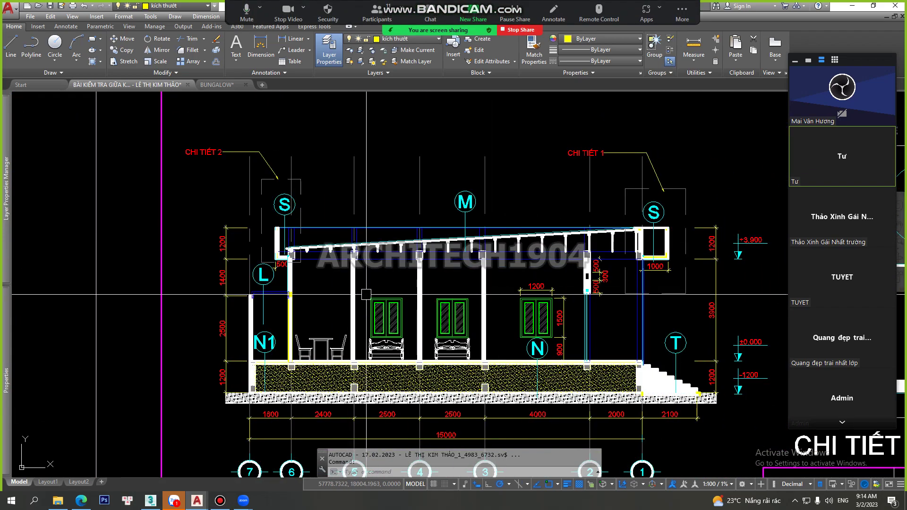
Return to the house model and put Line016 at polygon level in plain Select mode.
left_click(156, 504)
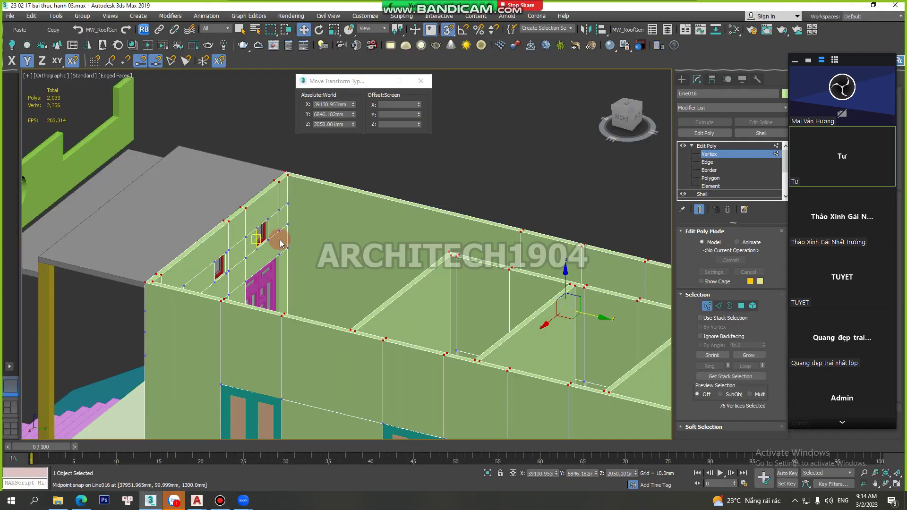
scroll(278, 240, "down", 3)
middle_click_drag(331, 260, 387, 228)
left_click(711, 178)
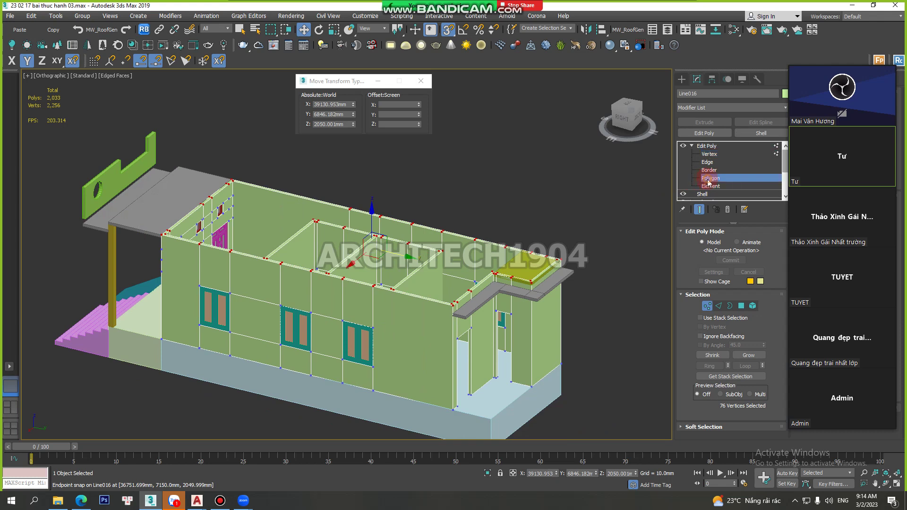
key("ctrl+a")
scroll(488, 276, "up", 3)
scroll(488, 275, "up", 2)
scroll(472, 280, "up", 2)
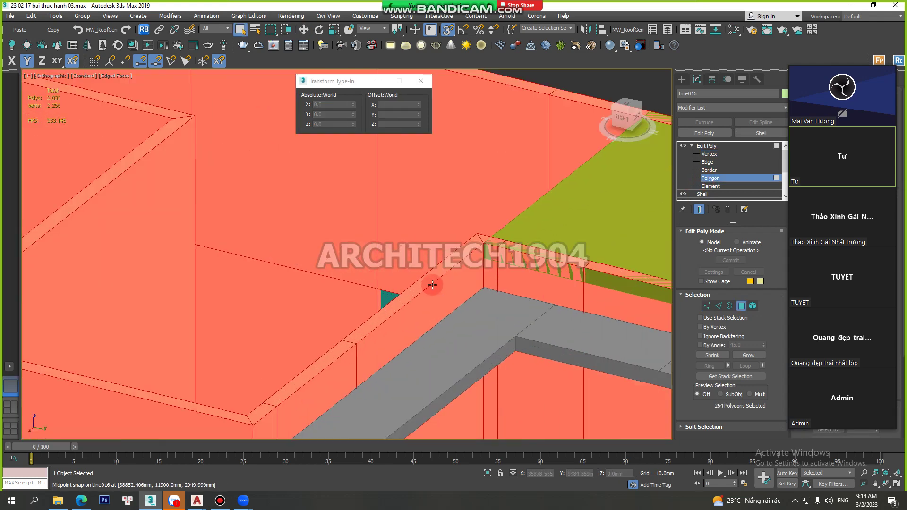
key("q")
Pick the top faces of two walls and extend the selection along neighbouring wall tops.
left_click(428, 287)
scroll(472, 274, "up", 2)
scroll(486, 269, "up", 2)
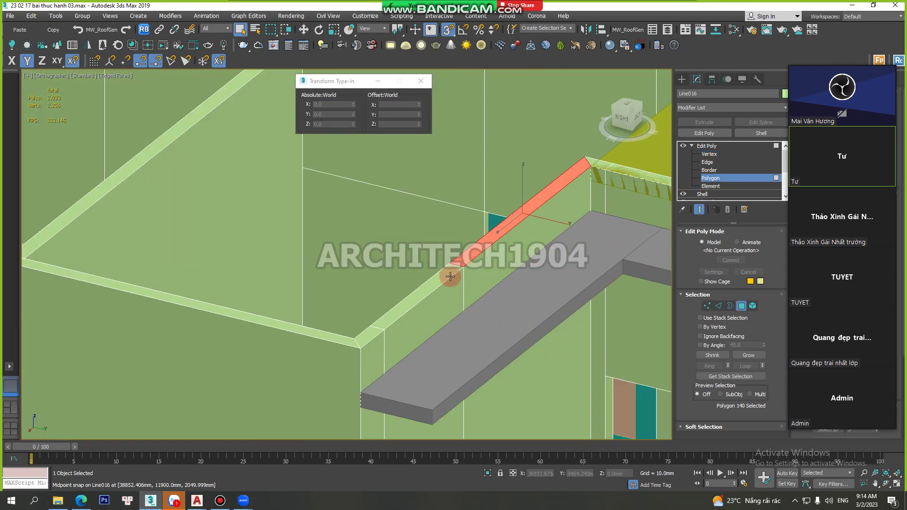
scroll(445, 277, "down", 2)
scroll(378, 297, "up", 2)
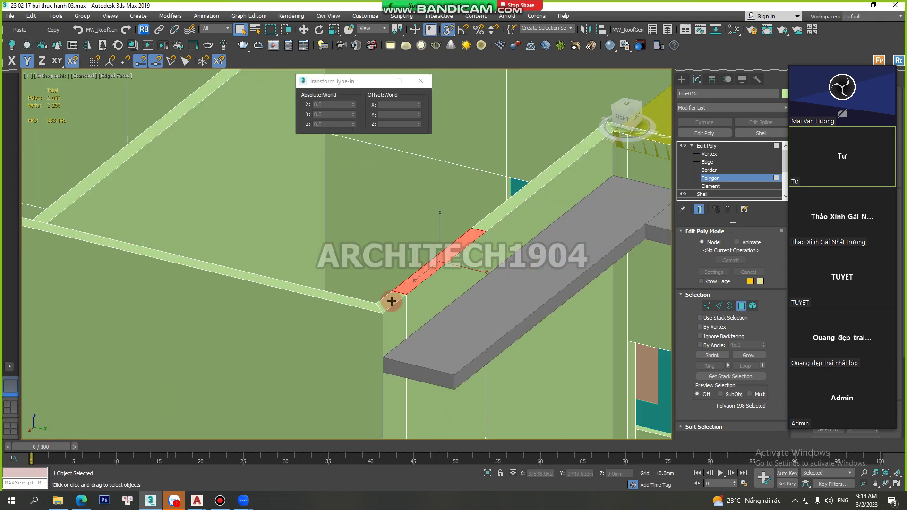
left_click(366, 303)
scroll(367, 303, "down", 3)
middle_click_drag(430, 305, 479, 305)
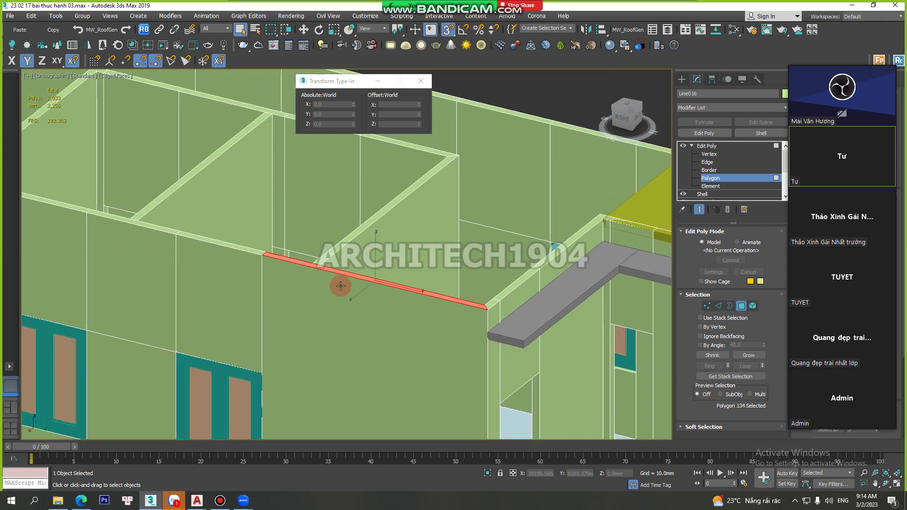
left_click(249, 251, "ctrl")
left_click(173, 238, "ctrl")
scroll(273, 268, "up", 3)
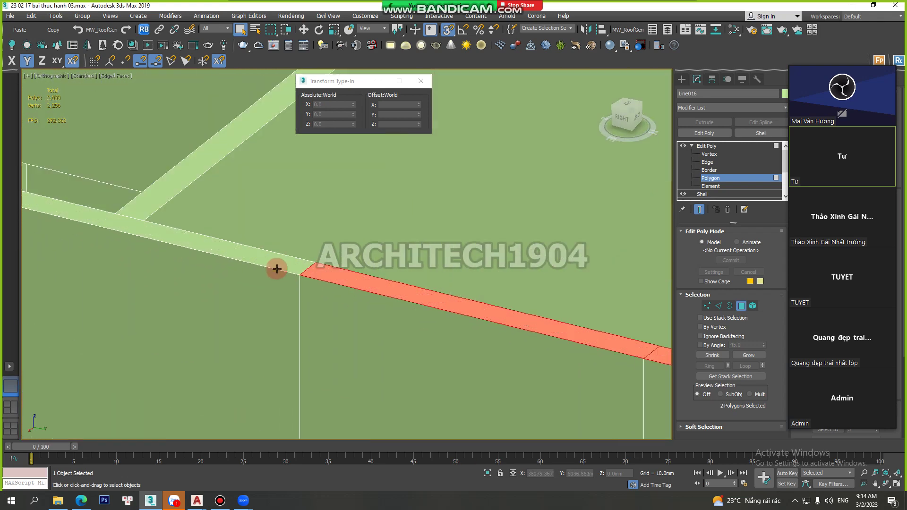
middle_click_drag(277, 266, 466, 314)
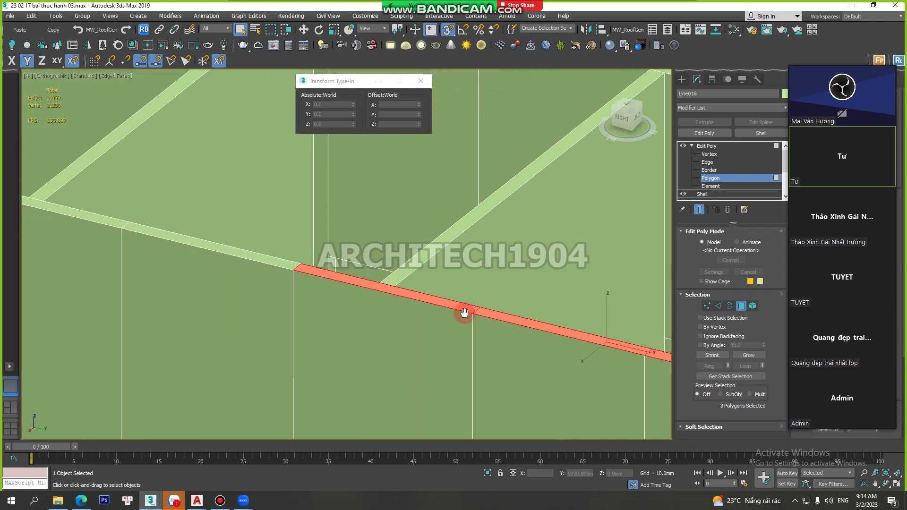
scroll(419, 314, "down", 1)
scroll(580, 307, "down", 1)
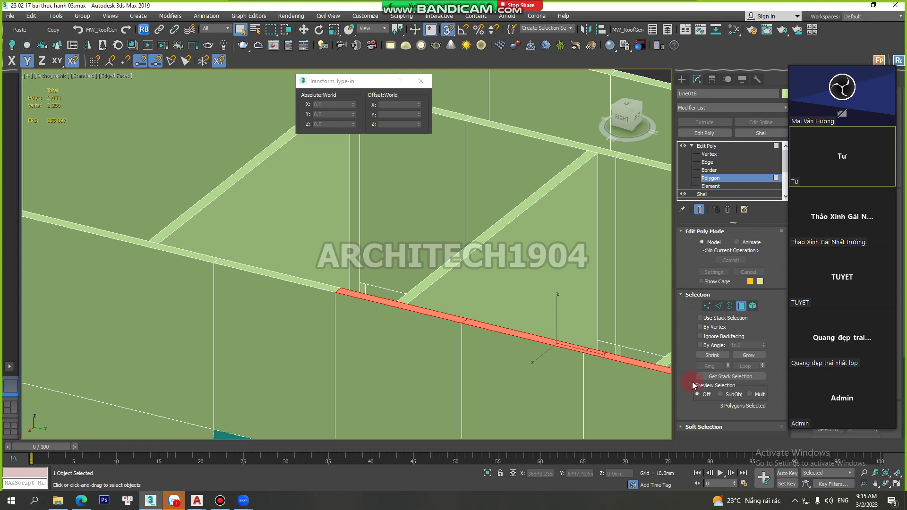
Expand the soft selection settings, then shrink and grow the wall-top face selection.
mouse_move(842, 99)
left_click(795, 61)
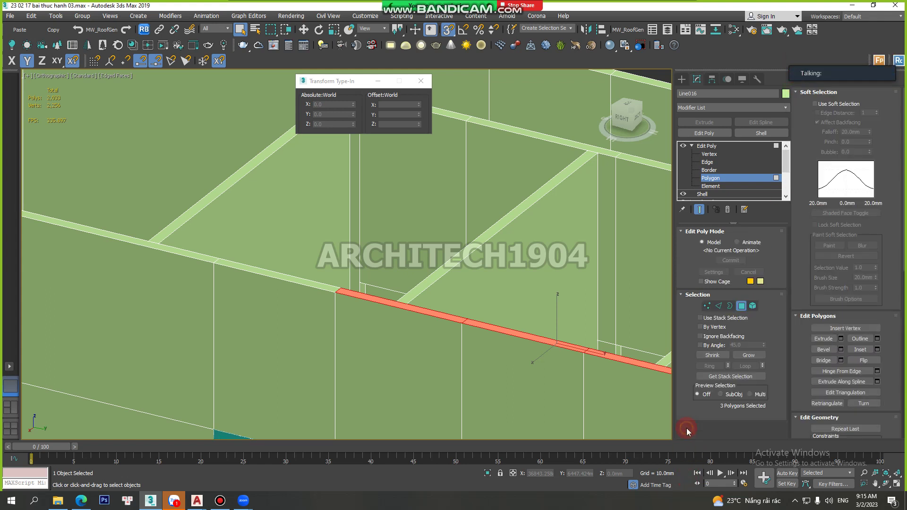
left_click(687, 427)
middle_click_drag(506, 317, 509, 370)
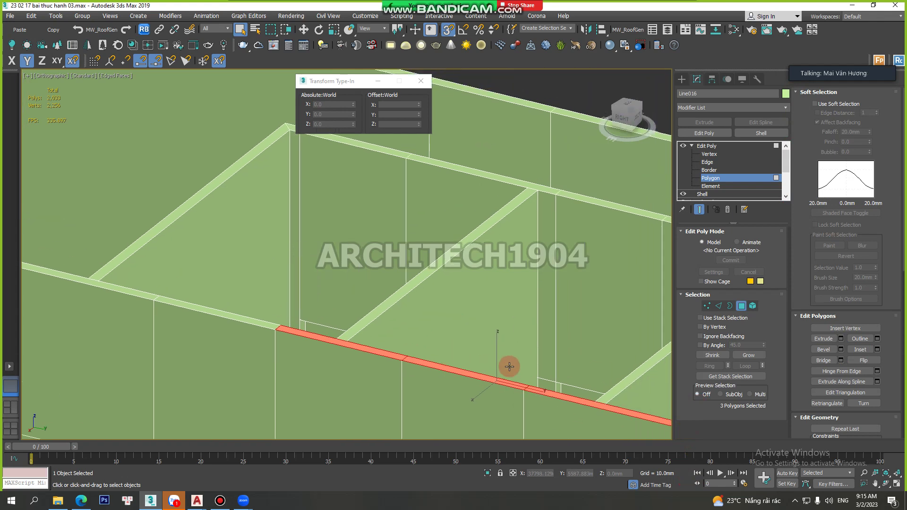
left_click(707, 358)
scroll(456, 335, "down", 5)
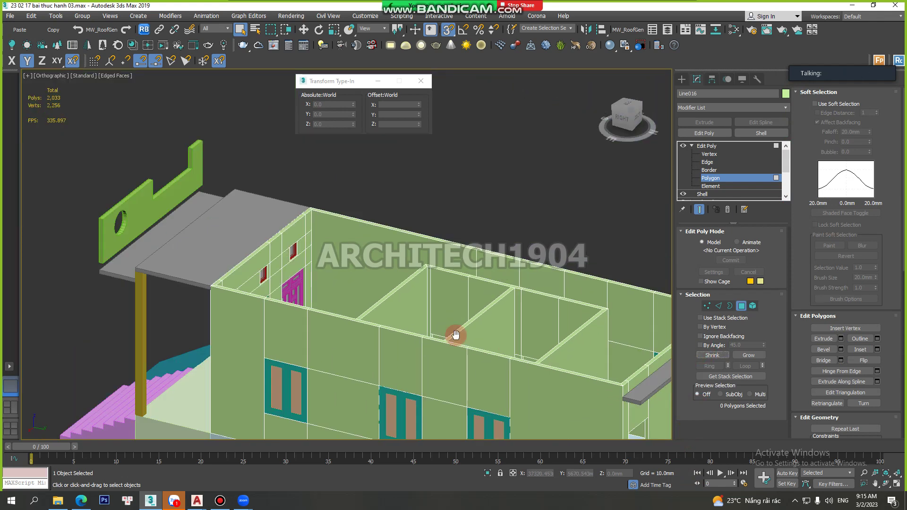
scroll(466, 337, "down", 2)
scroll(438, 373, "up", 2)
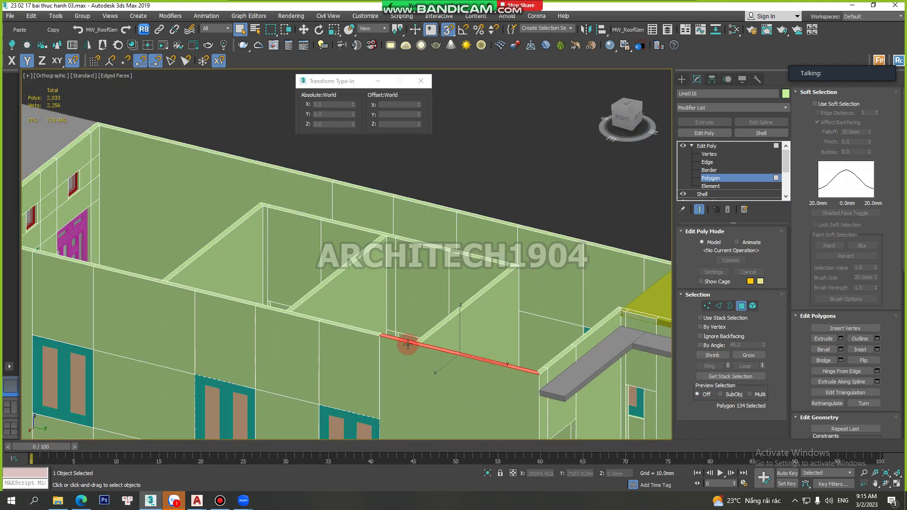
scroll(405, 340, "up", 2)
scroll(385, 338, "up", 2)
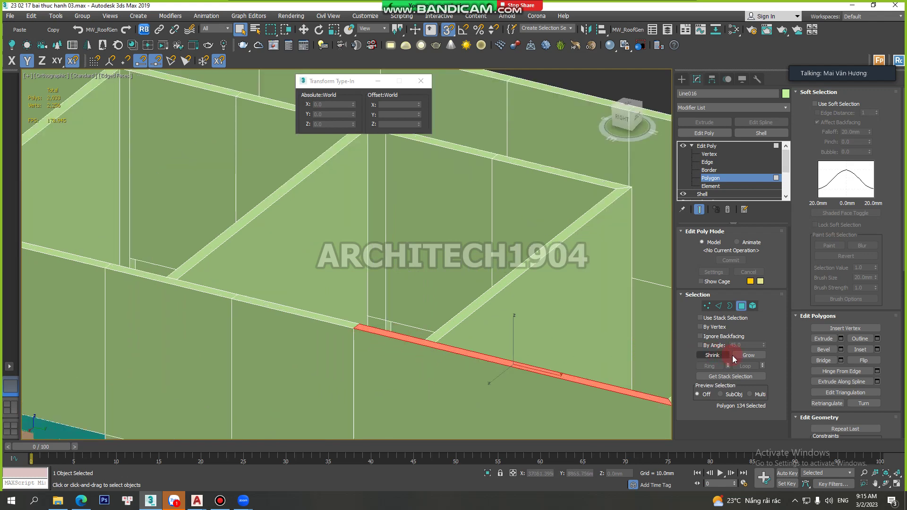
left_click(367, 329)
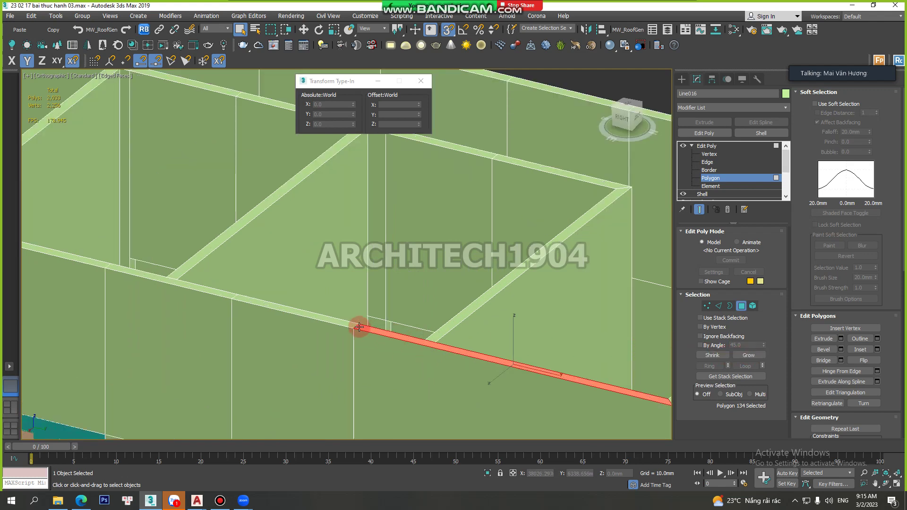
left_click(749, 355)
scroll(350, 296, "down", 3)
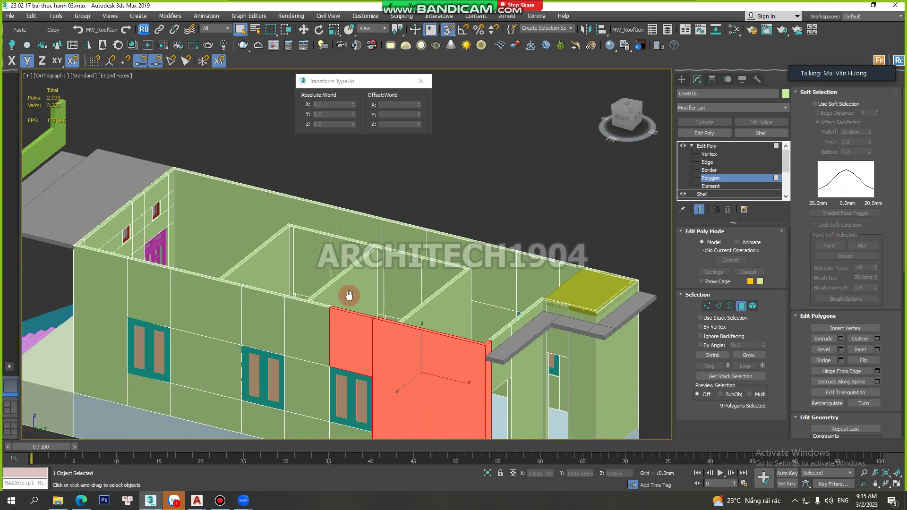
scroll(345, 291, "down", 1)
scroll(335, 284, "up", 2)
scroll(276, 253, "up", 2)
Reselect just the two thin wall-top polygons beside the grey ledge near the canopy.
left_click(276, 248)
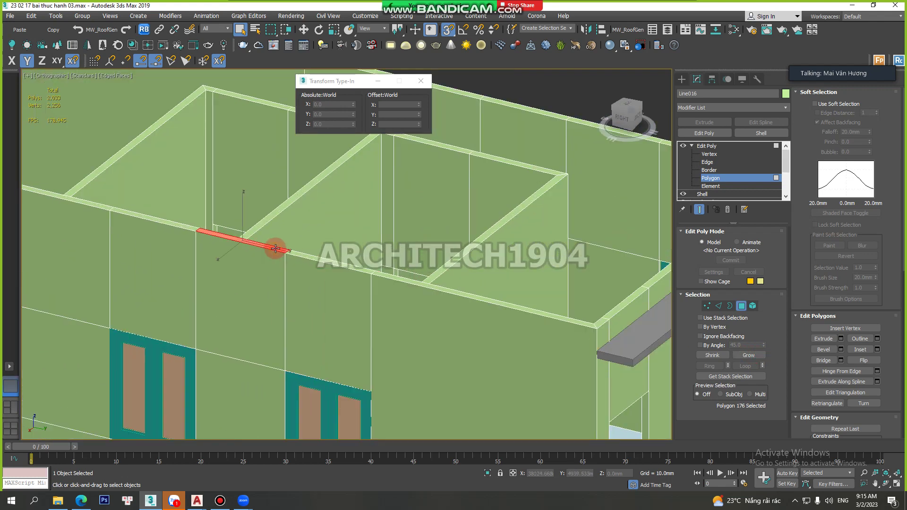
left_click(331, 261, "ctrl")
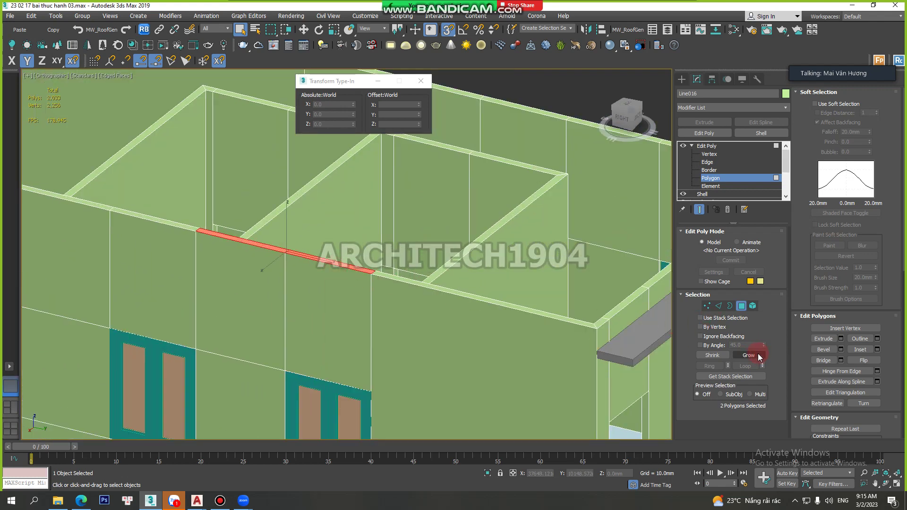
left_click(758, 354)
scroll(326, 334, "down", 3)
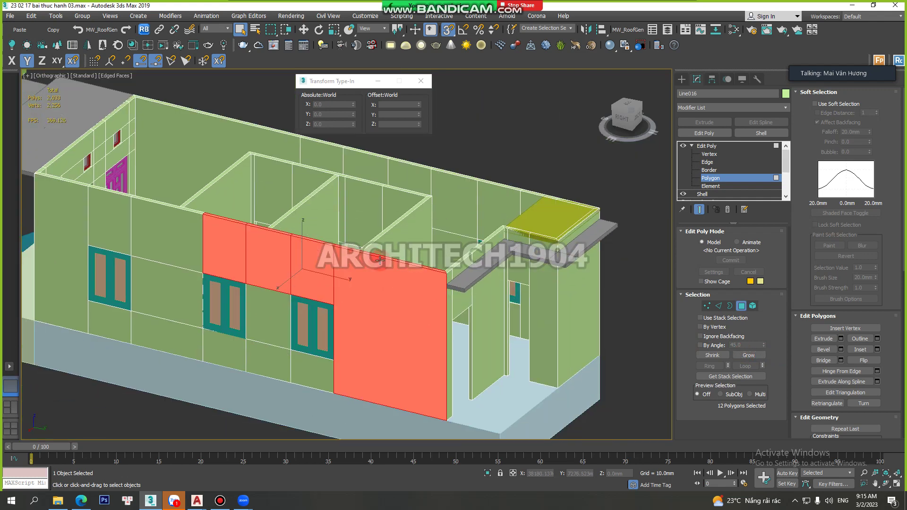
scroll(445, 274, "down", 3)
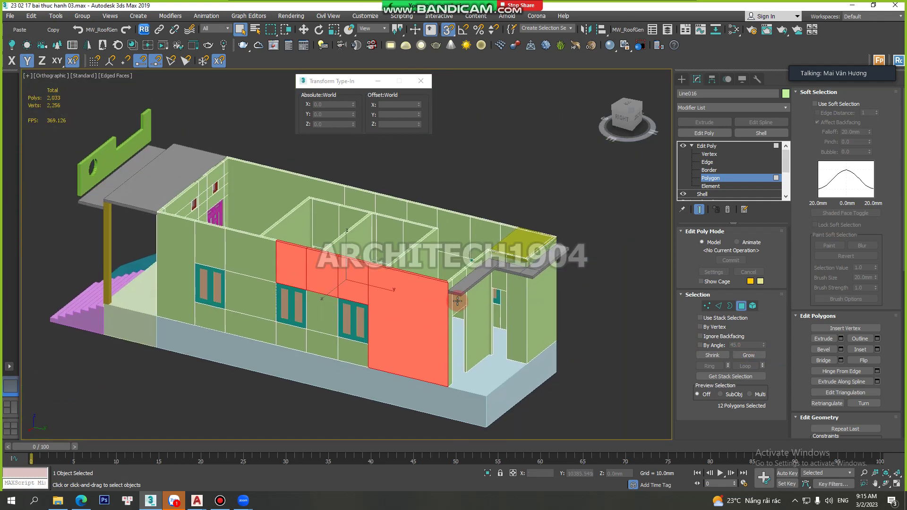
scroll(444, 273, "up", 4)
left_click(431, 275)
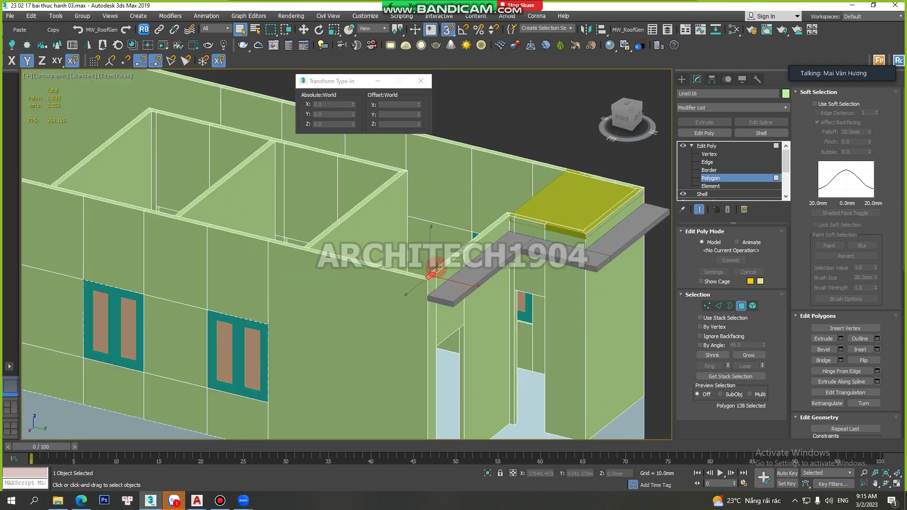
left_click(466, 244, "ctrl")
left_click(471, 250)
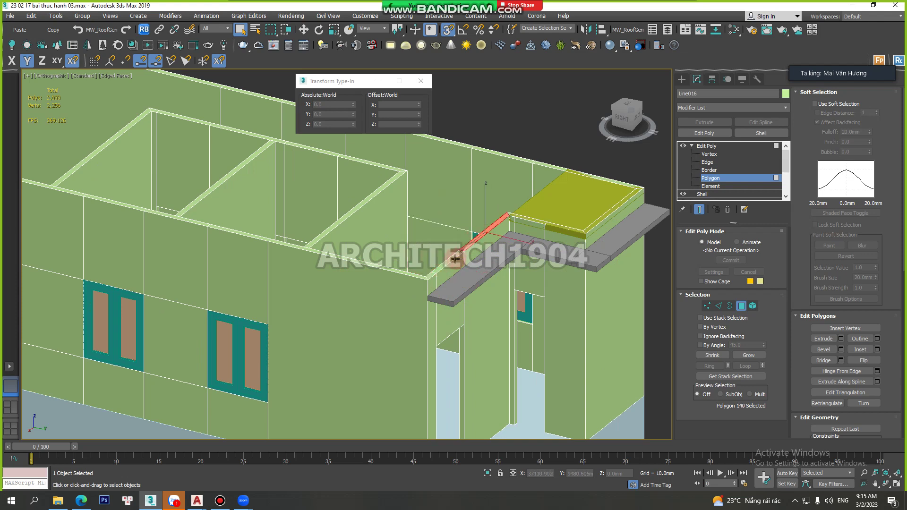
middle_click_drag(453, 259, 455, 262, "alt")
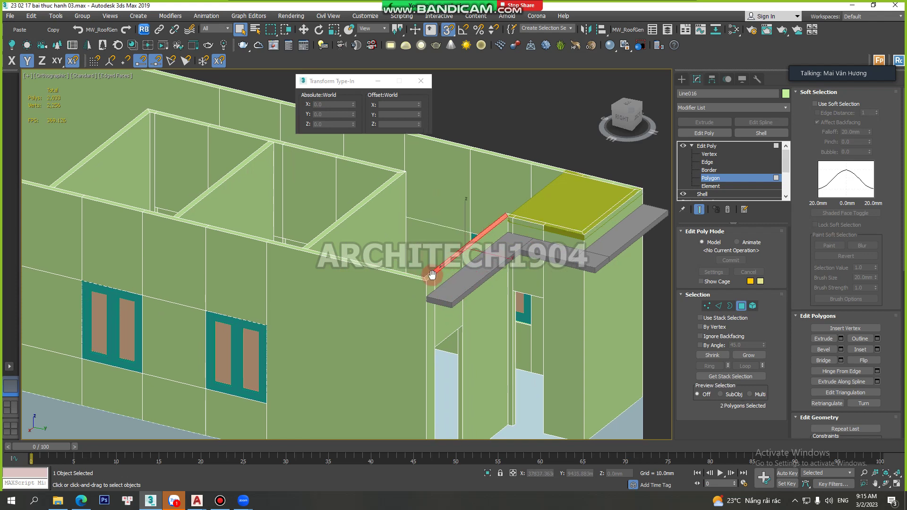
In the Right view, window-select the tops of all walls, 36 polygons in total.
left_click(621, 124)
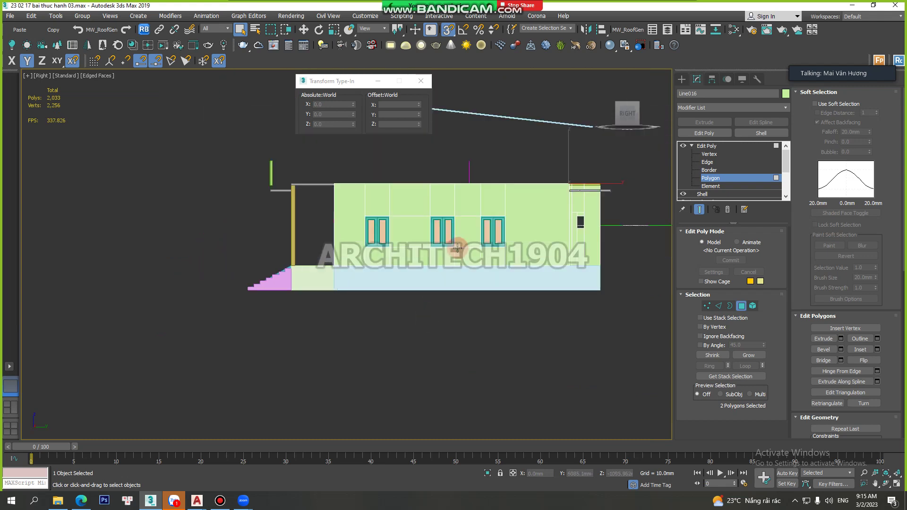
scroll(301, 285, "up", 2)
middle_click_drag(301, 284, 308, 292)
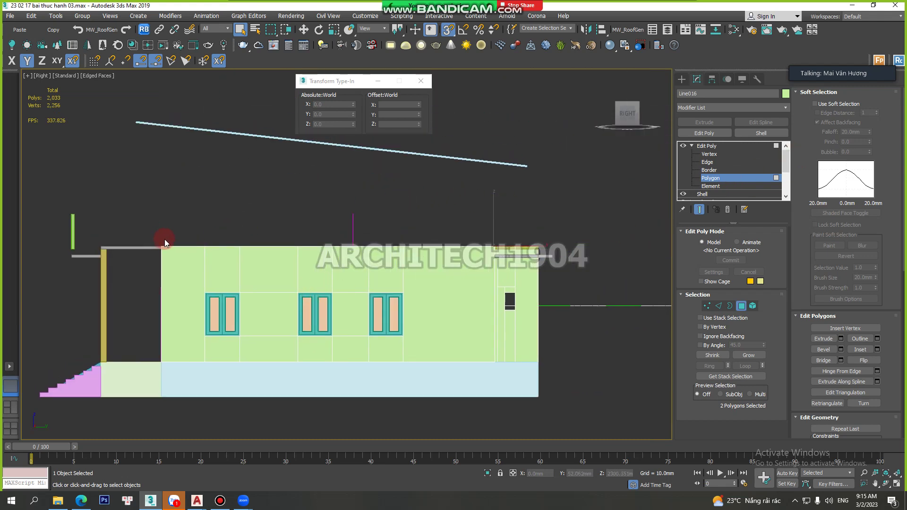
scroll(164, 239, "up", 2)
middle_click_drag(459, 222, 423, 219)
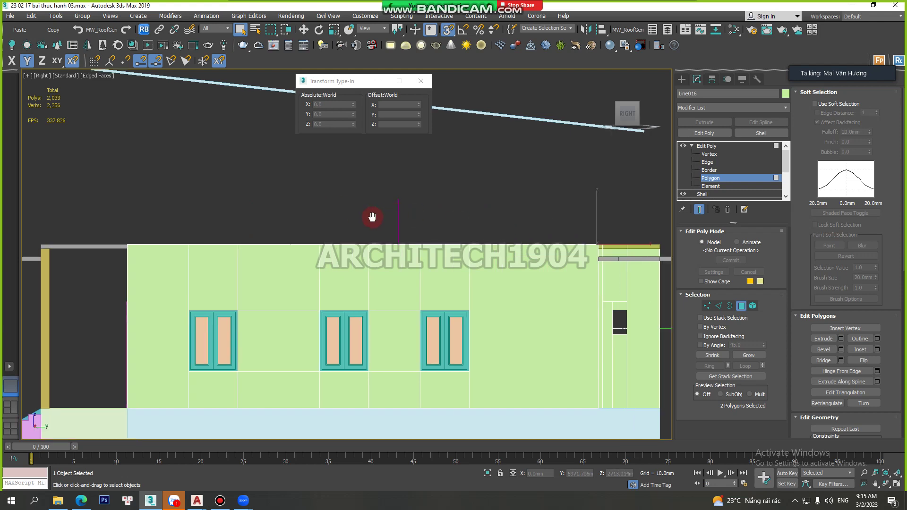
scroll(251, 189, "down", 2)
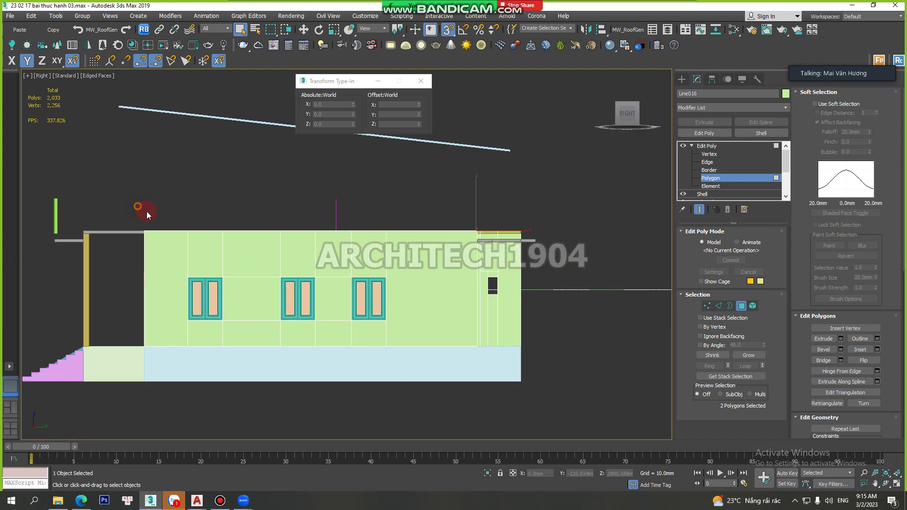
left_click_drag(146, 211, 466, 234)
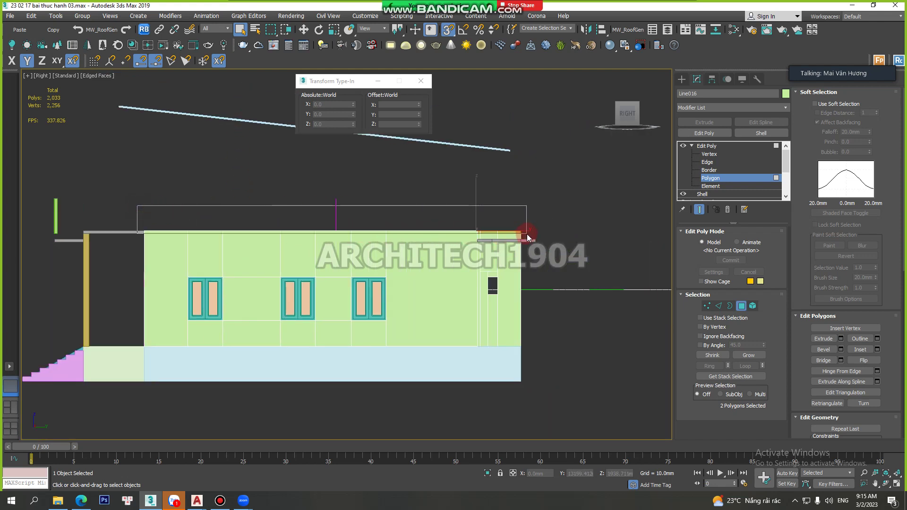
left_click_drag(524, 233, 527, 233)
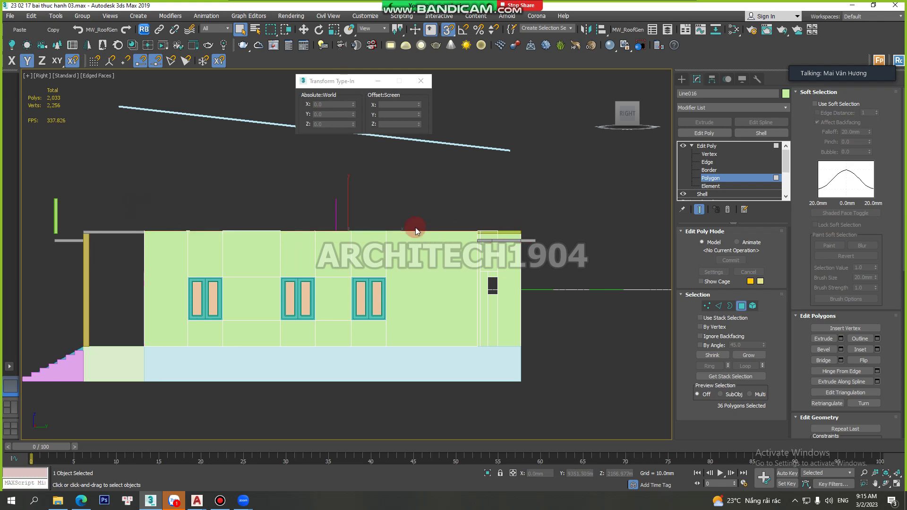
Orbit back to an angled 3-D view showing the whole building.
middle_click_drag(415, 228, 263, 219, "alt")
scroll(263, 219, "up", 3)
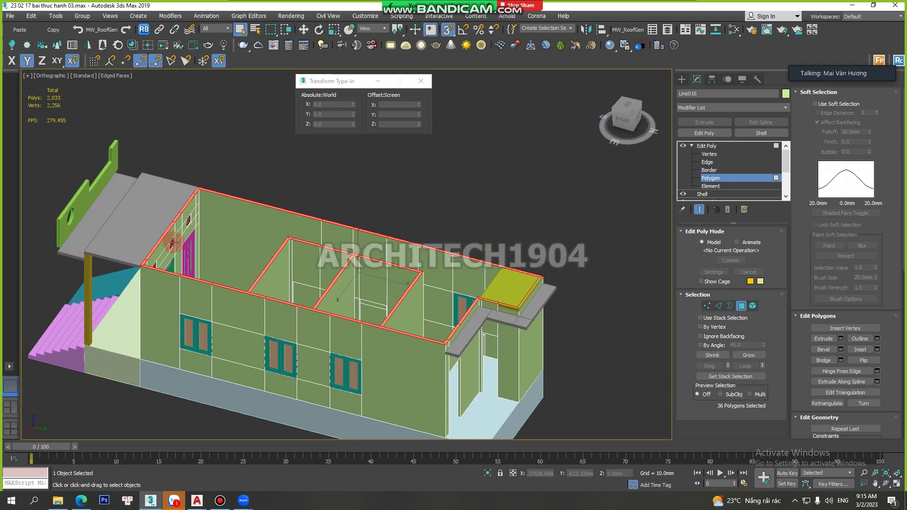
scroll(269, 211, "up", 3)
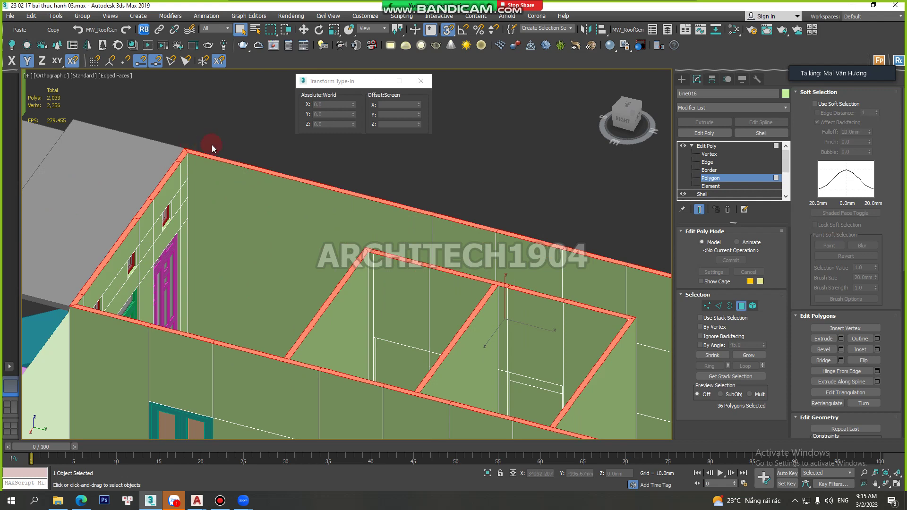
scroll(279, 174, "down", 3)
middle_click_drag(279, 174, 234, 223)
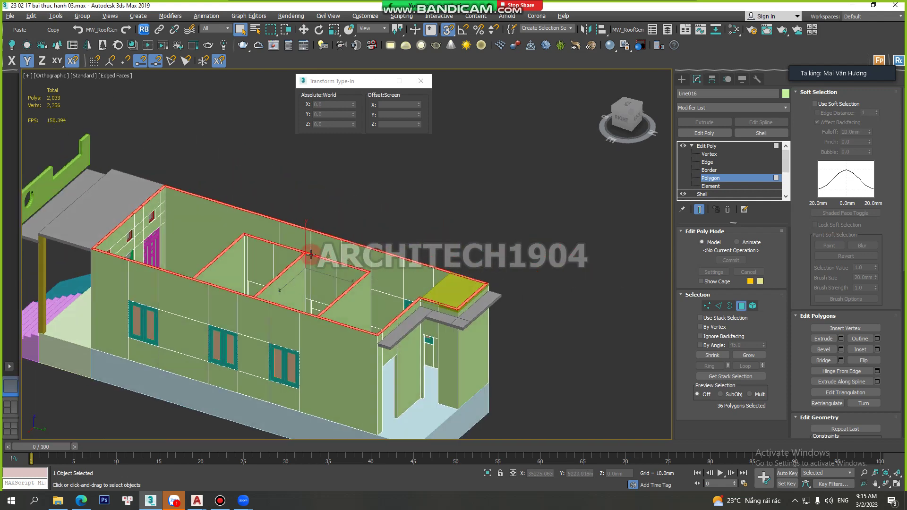
scroll(303, 238, "up", 3)
scroll(392, 280, "down", 2)
scroll(392, 279, "down", 2)
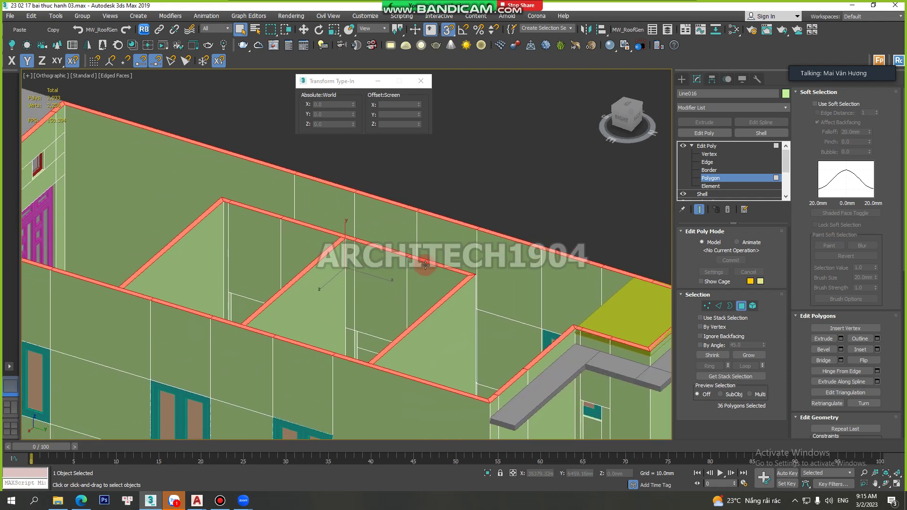
scroll(391, 279, "down", 1)
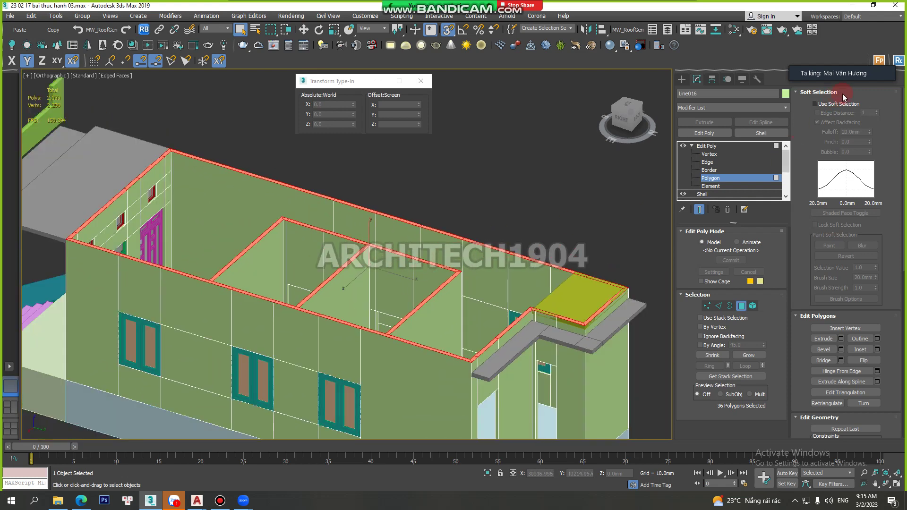
Extrude the selected wall tops upward by about 1060 mm.
left_click(841, 339)
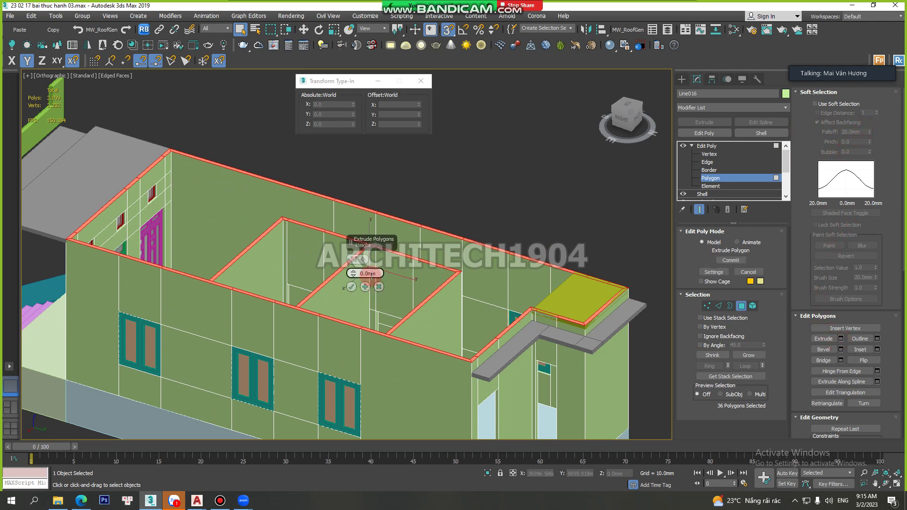
left_click_drag(354, 273, 354, 246)
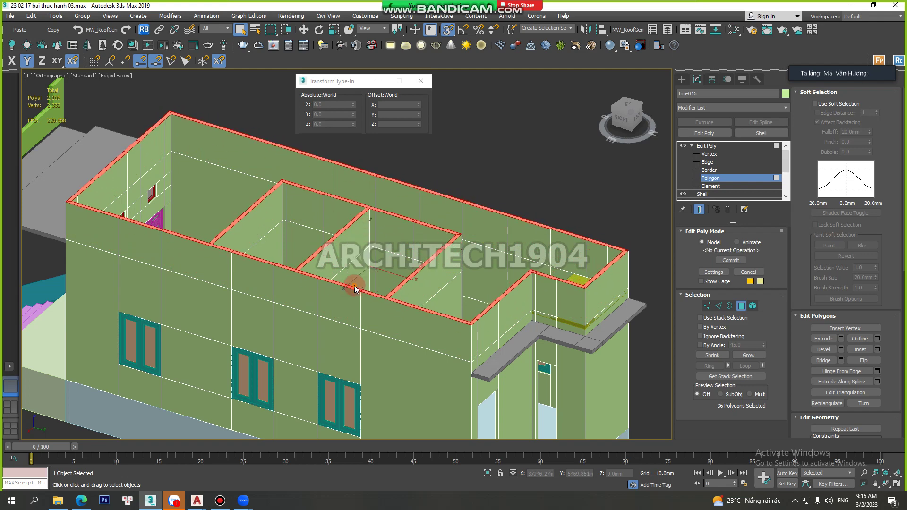
left_click(351, 287)
scroll(351, 286, "down", 3)
middle_click_drag(378, 298, 401, 296, "alt")
scroll(380, 194, "up", 2)
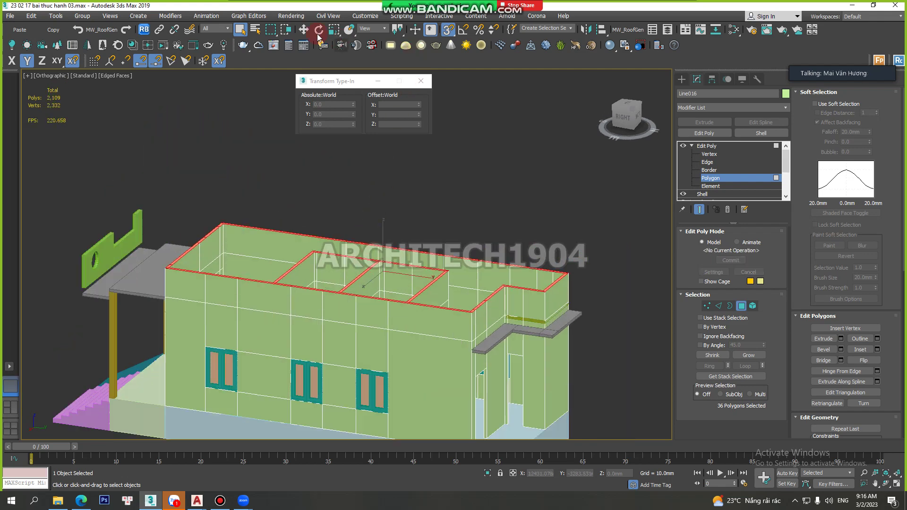
Snap-move the extruded wall tops up along Z to the sign panel's top corner.
left_click(301, 31)
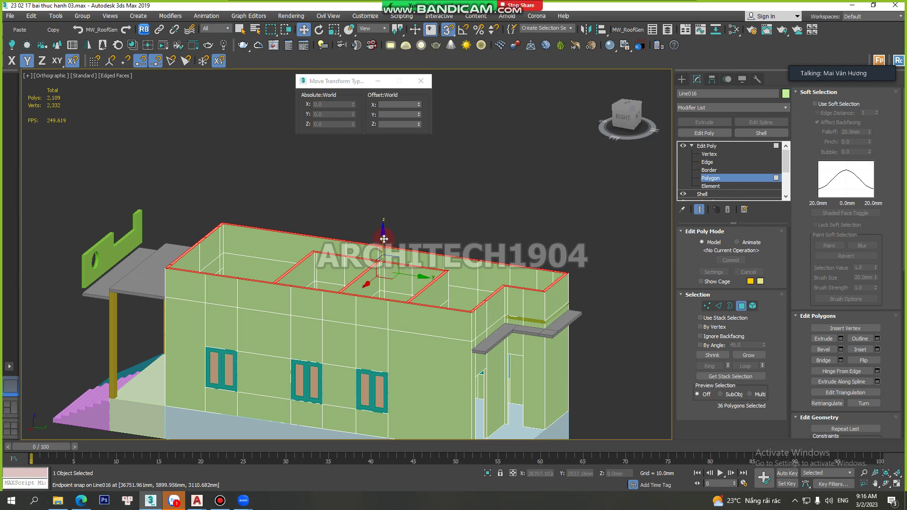
left_click_drag(383, 239, 49, 263)
scroll(94, 236, "up", 3)
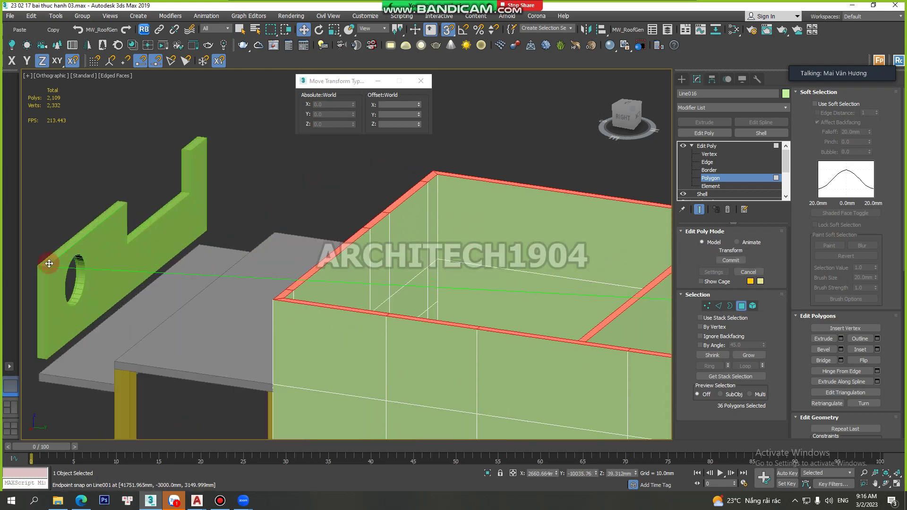
scroll(47, 265, "down", 4)
mouse_move(139, 280)
middle_mouse_down("alt")
mouse_move(174, 273)
mouse_move(283, 293)
middle_mouse_up("alt")
scroll(99, 249, "up", 4)
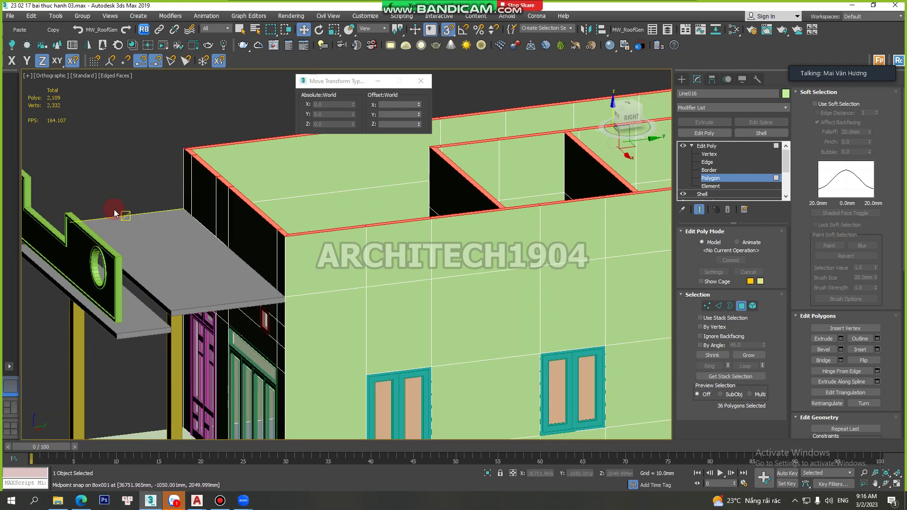
middle_click_drag(114, 214, 211, 173)
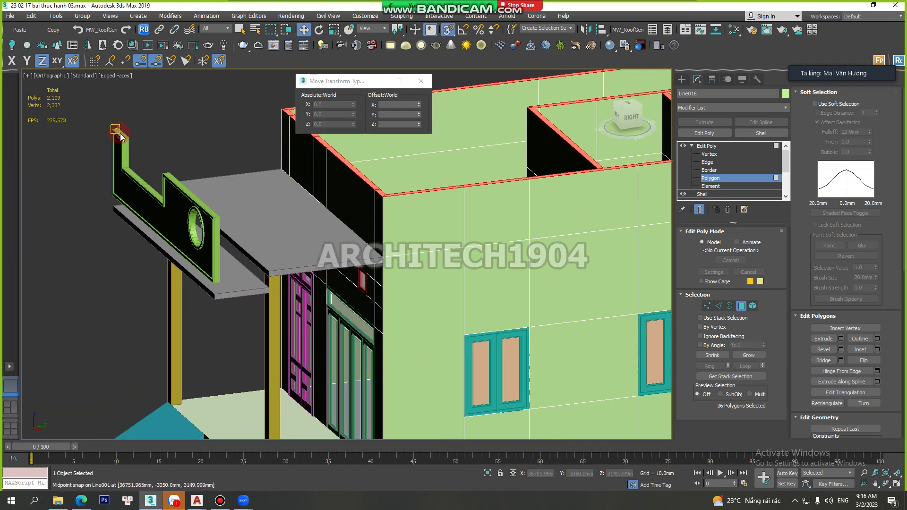
middle_click_drag(120, 137, 106, 162)
mouse_move(172, 199)
middle_mouse_down("alt")
mouse_move(194, 198)
mouse_move(153, 203)
mouse_move(213, 243)
middle_mouse_up("alt")
scroll(213, 241, "up", 3)
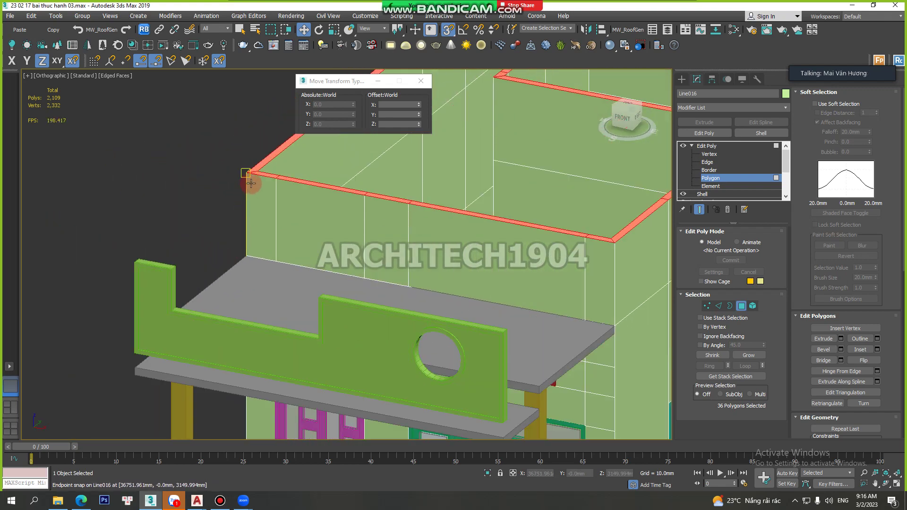
scroll(355, 282, "down", 2)
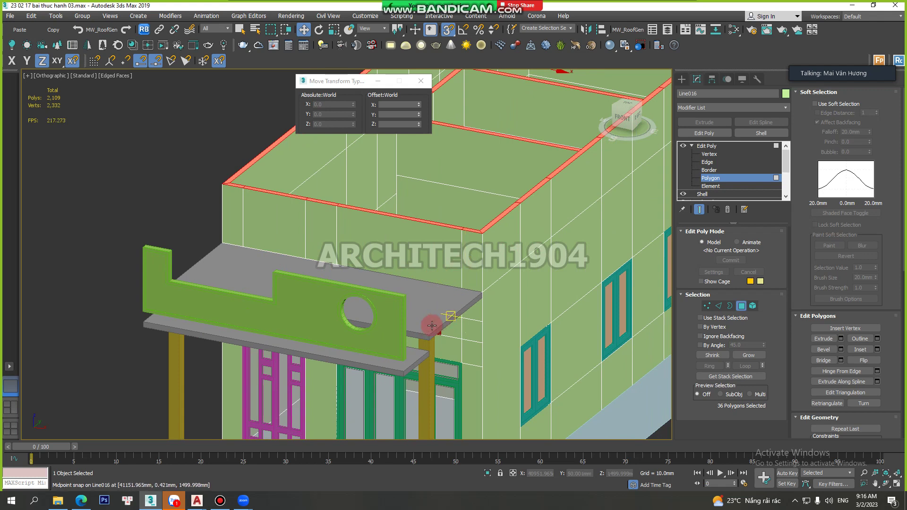
scroll(421, 308, "up", 1)
scroll(430, 275, "up", 2)
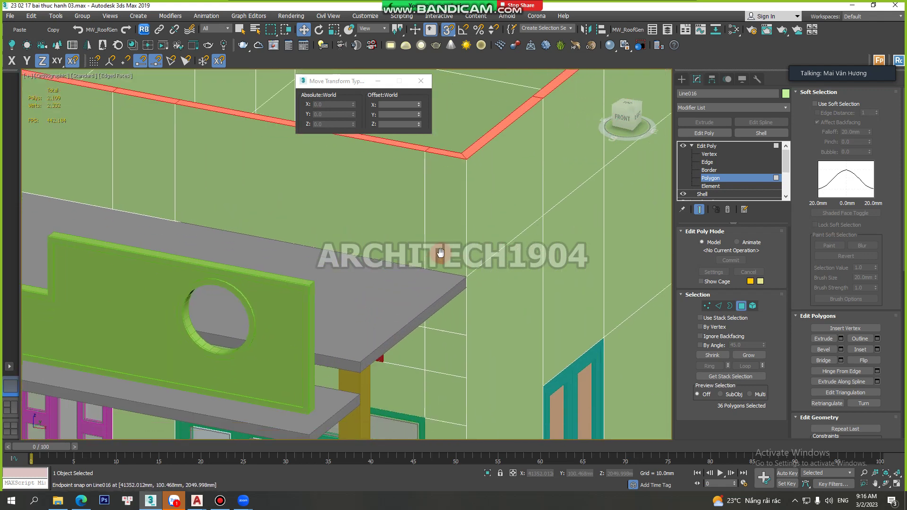
scroll(477, 217, "up", 1)
Return Line016's Edit Poly to object level in plain Select mode.
left_click(706, 146)
middle_click_drag(517, 183, 497, 225)
key("q")
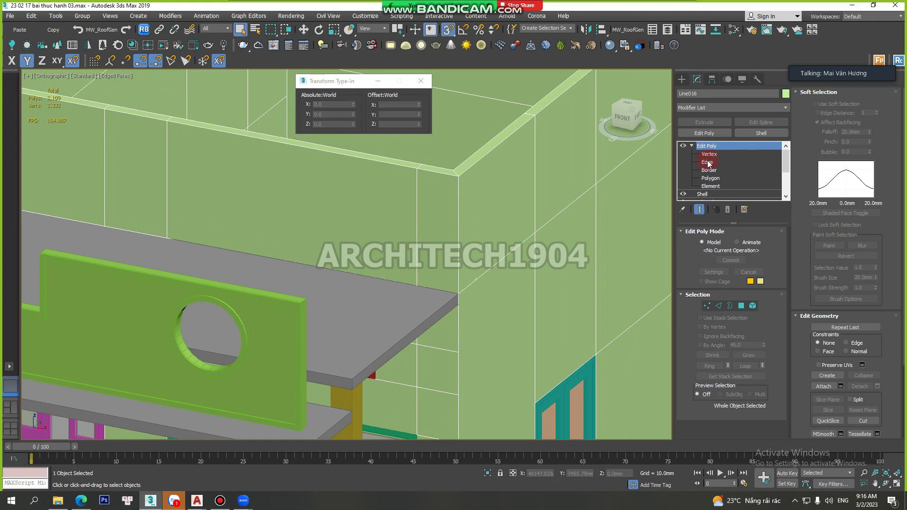